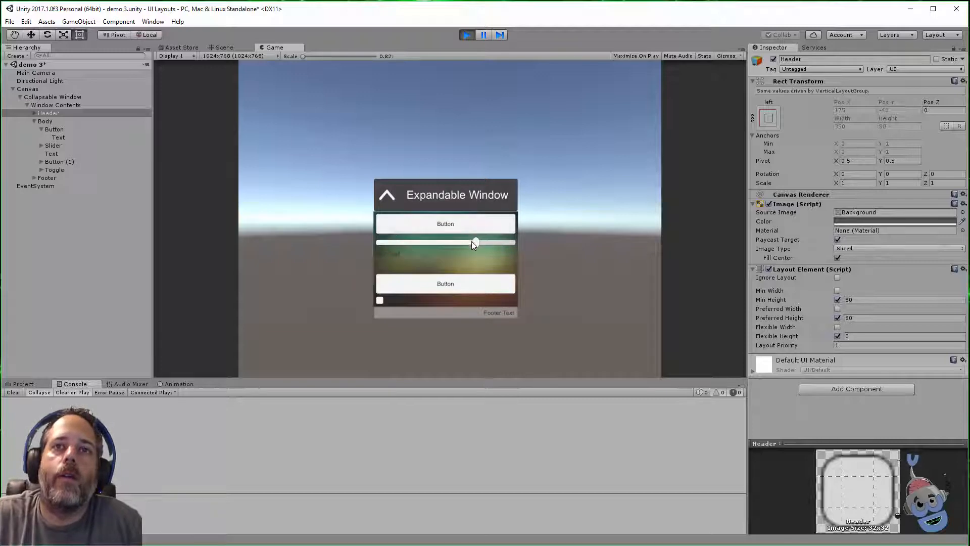
# Step: Duplicate the slider inside Body and place the copy between Button (1) and Toggle
pyautogui.click(50, 144)
pyautogui.hotkey('ctrl', 'd')
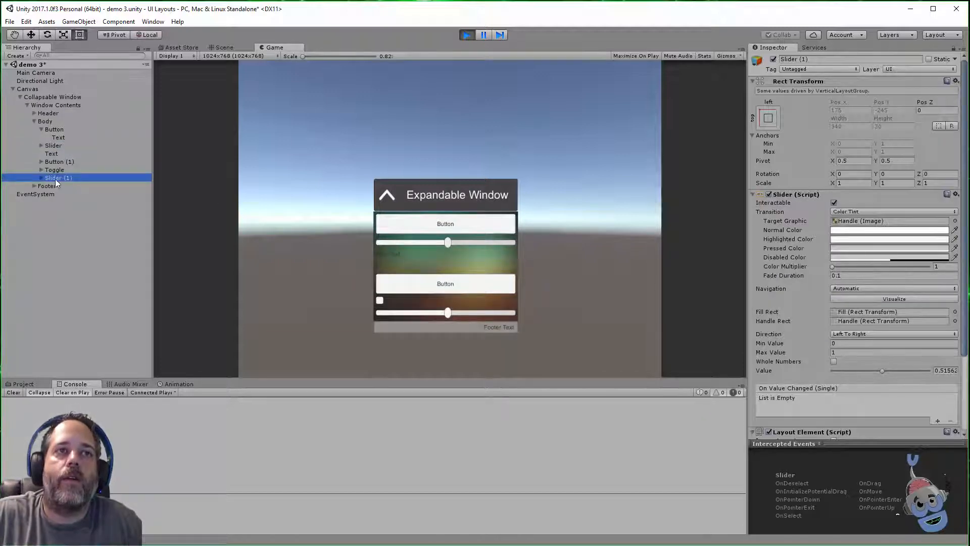
pyautogui.moveTo(55, 179); pyautogui.dragTo(60, 164)
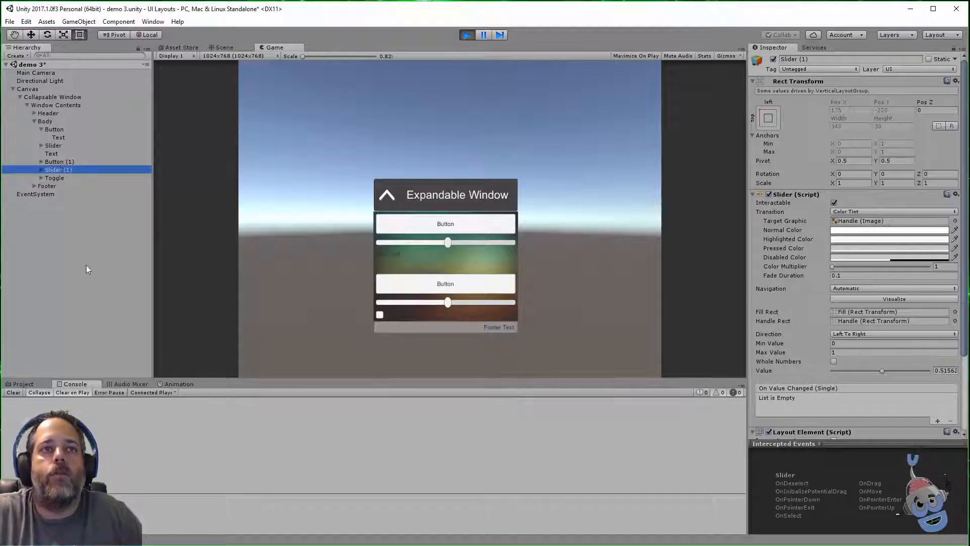
# Step: Collapse and re-expand the Expandable Window in the running game to check its behaviour
pyautogui.click(385, 199)
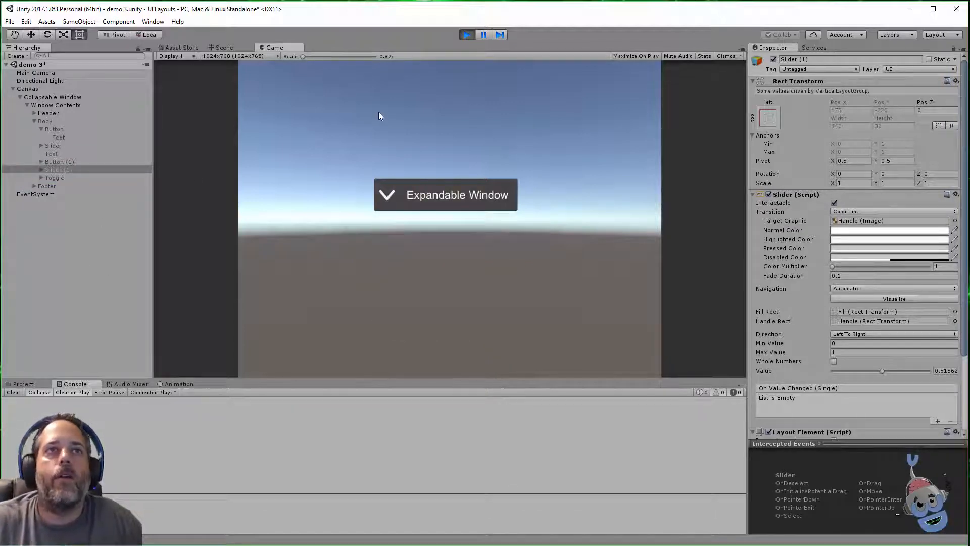
pyautogui.click(393, 200)
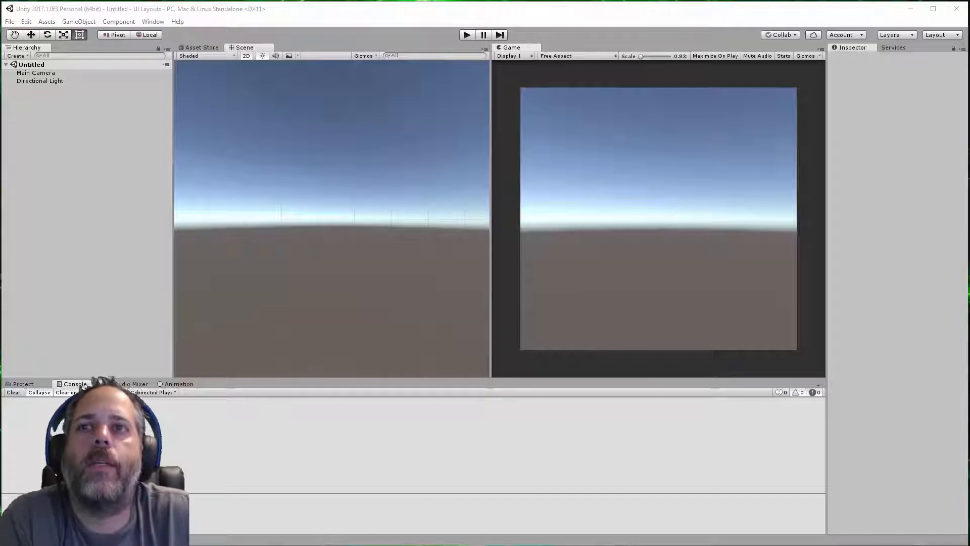
# Step: Create a new UI Canvas in the untitled scene
pyautogui.click(79, 22)
pyautogui.moveTo(95, 123)
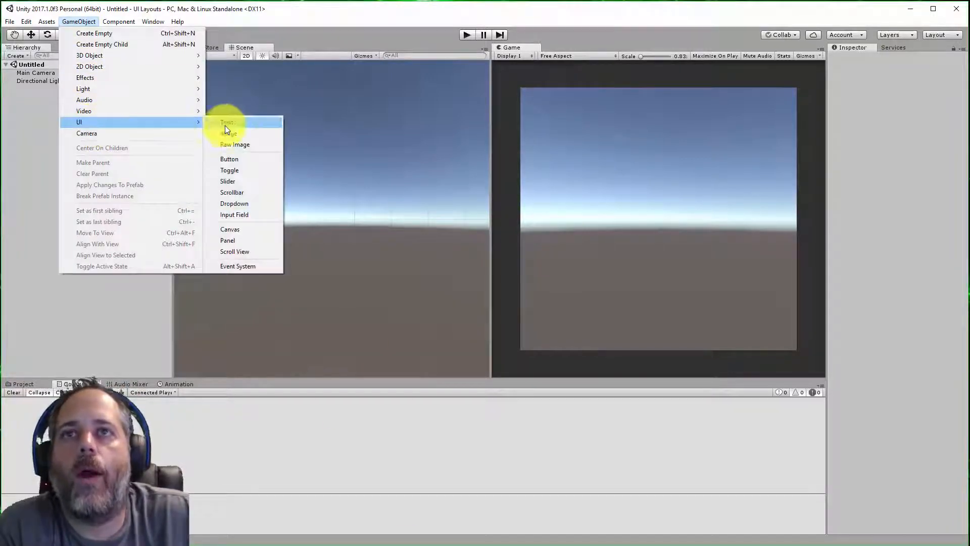
pyautogui.click(229, 230)
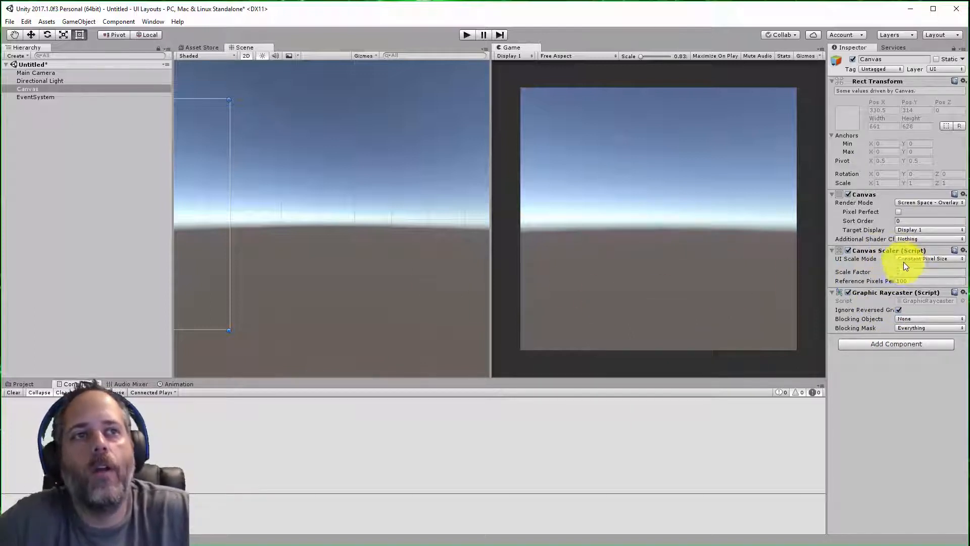
# Step: Create an empty child object under Canvas and name it Collapsable Window
pyautogui.rightClick(37, 88)
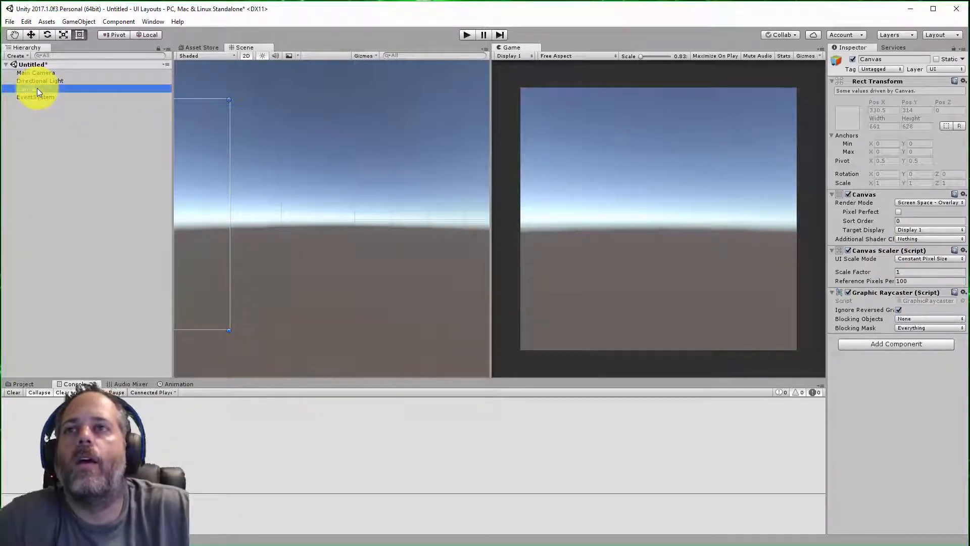
pyautogui.moveTo(74, 252)
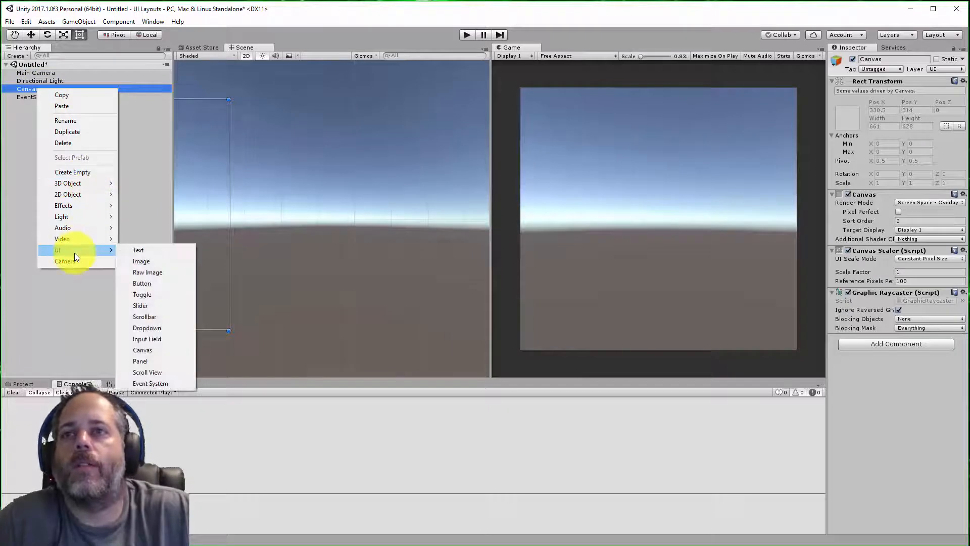
pyautogui.click(87, 172)
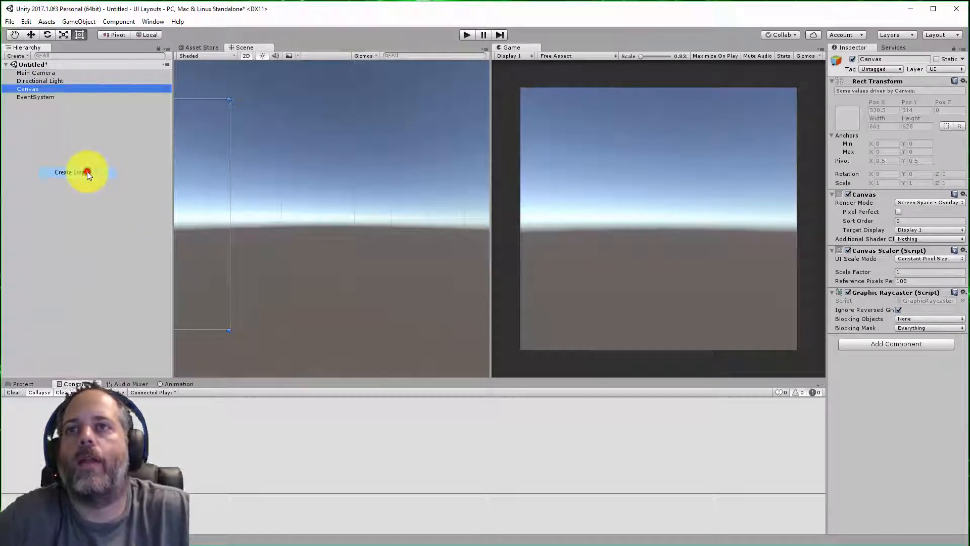
pyautogui.press('F2')
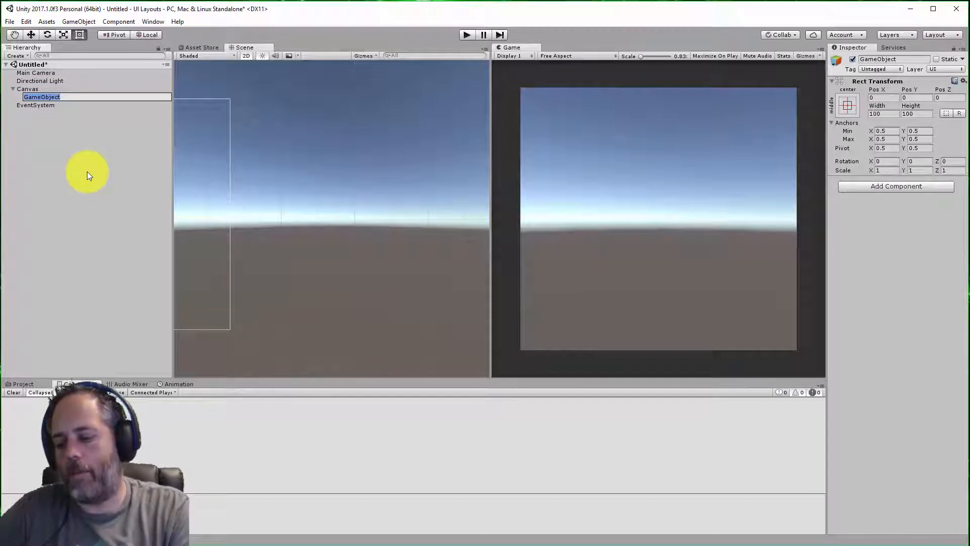
pyautogui.write('Coll')
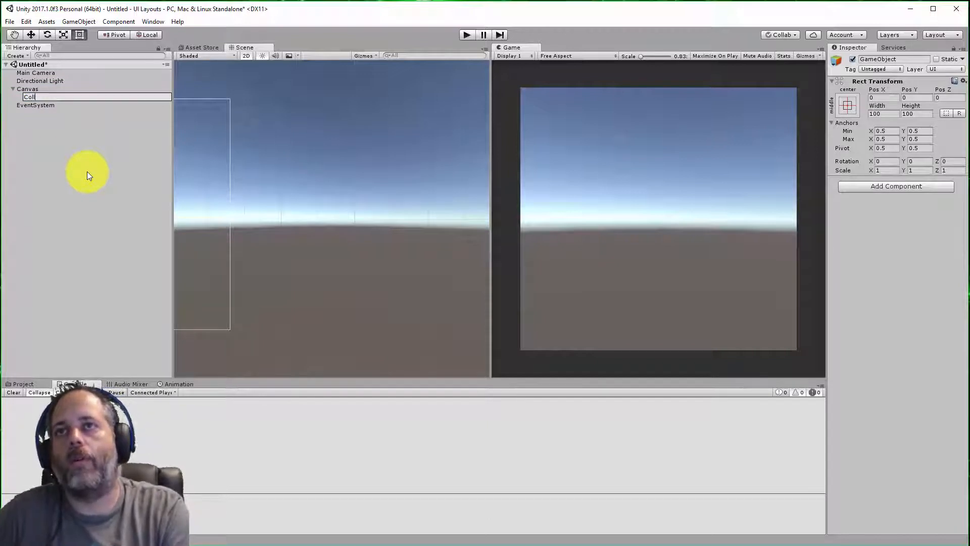
pyautogui.write('apsable Window')
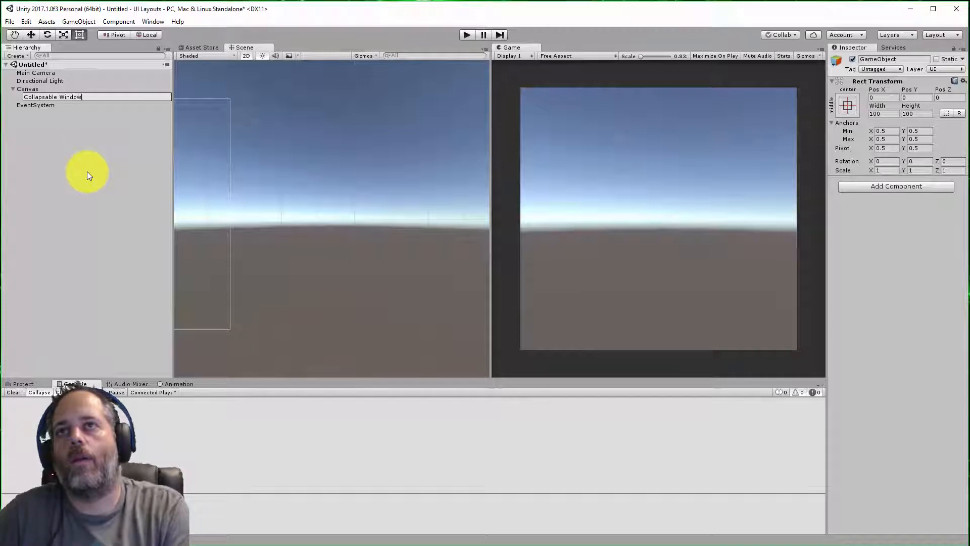
pyautogui.press('Return')
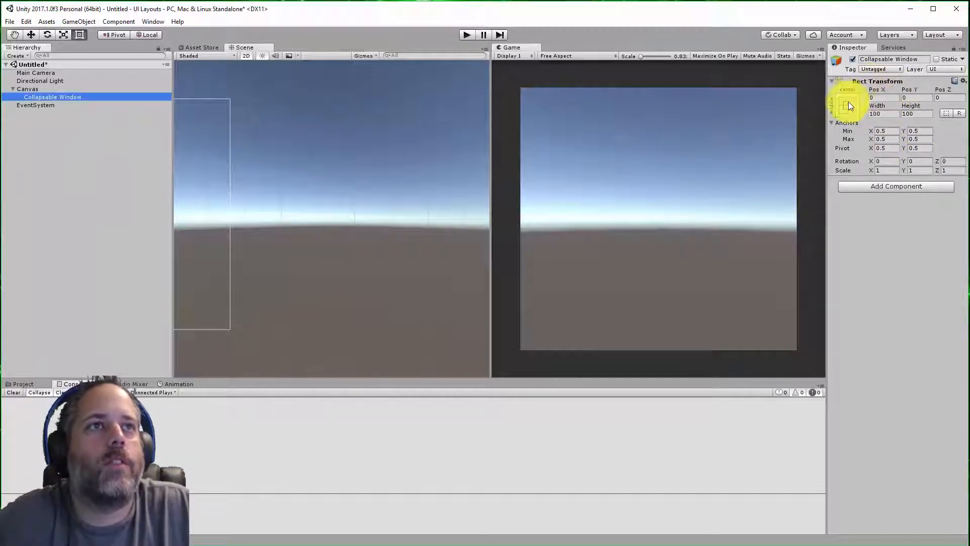
# Step: Add a Content Size Fitter to Collapsable Window with Horizontal Fit and Vertical Fit both set to Preferred Size
pyautogui.click(898, 191)
pyautogui.write('contn')
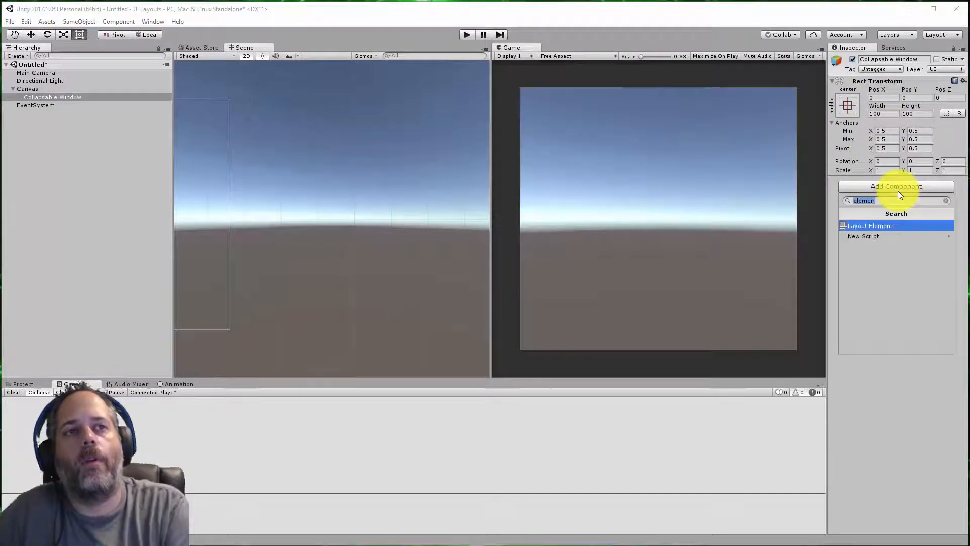
pyautogui.press('BackSpace')
pyautogui.press('BackSpace')
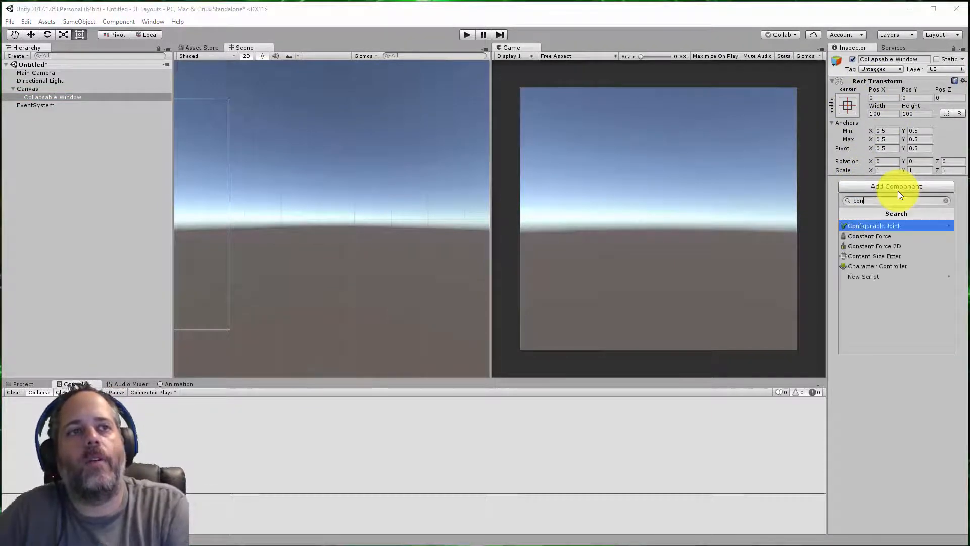
pyautogui.write('t')
pyautogui.press('Return')
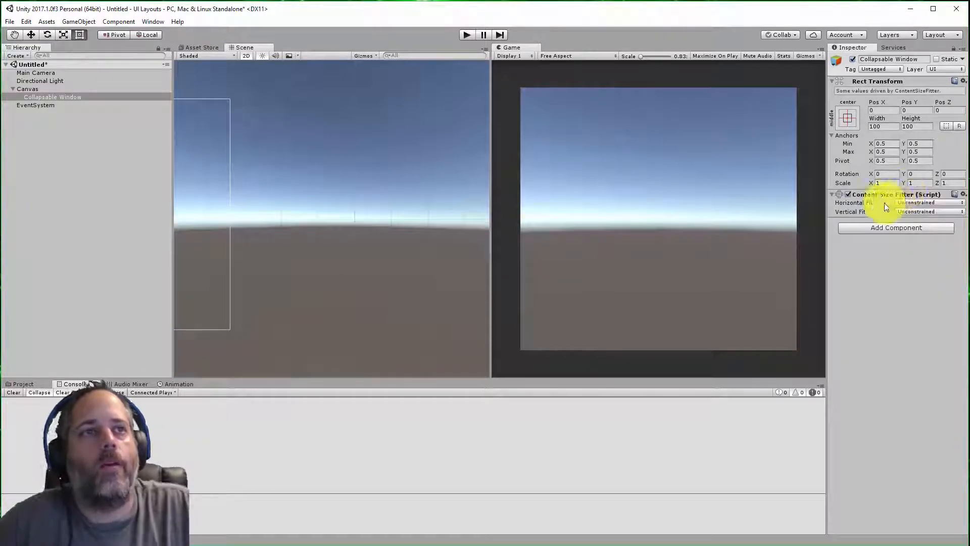
pyautogui.click(915, 203)
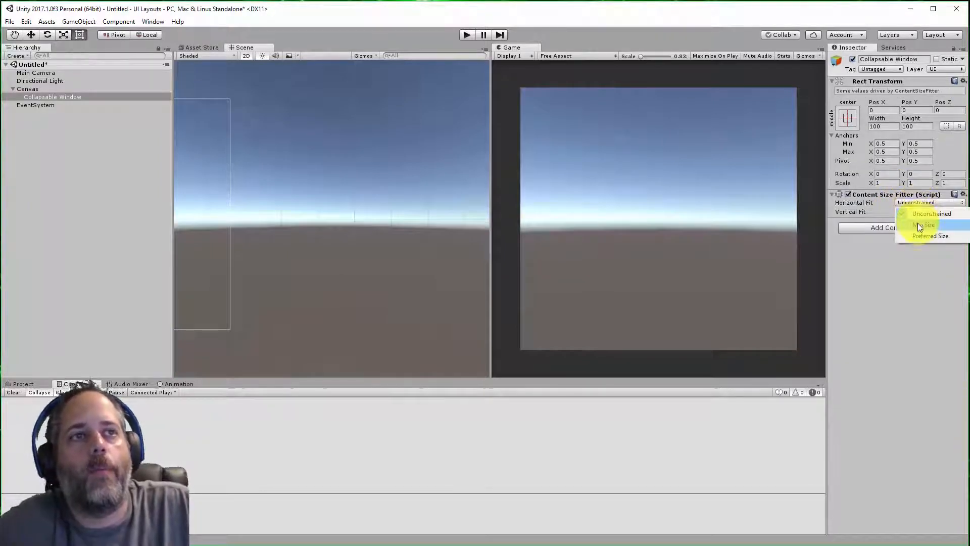
pyautogui.click(918, 233)
pyautogui.click(915, 212)
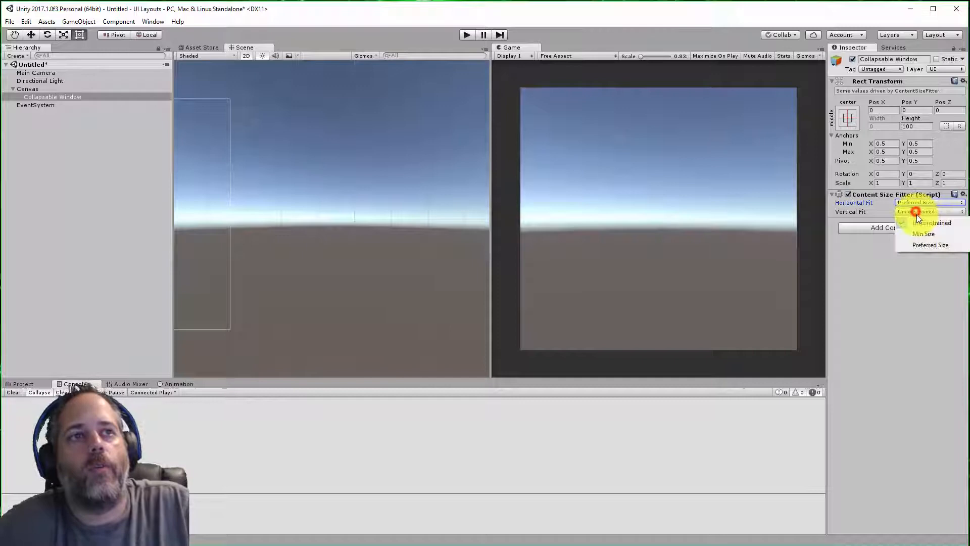
pyautogui.click(921, 244)
# Step: Create an empty child object under Collapsable Window and name it Window Contents
pyautogui.click(40, 97)
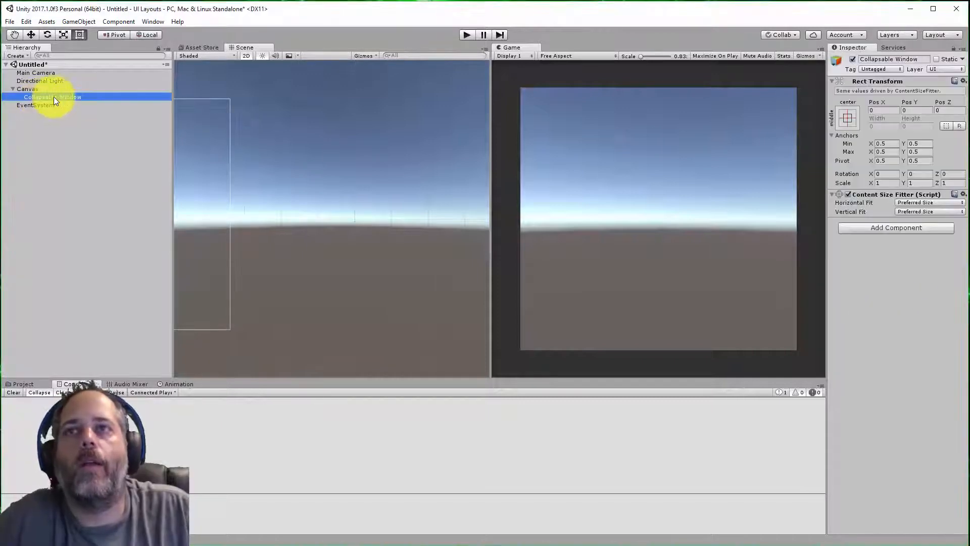
pyautogui.rightClick(54, 96)
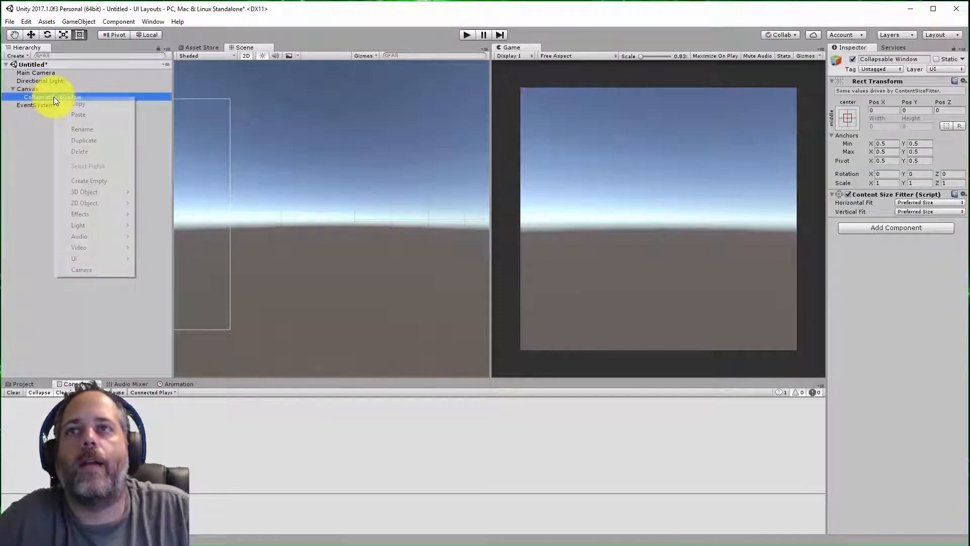
pyautogui.click(94, 181)
pyautogui.click(907, 59)
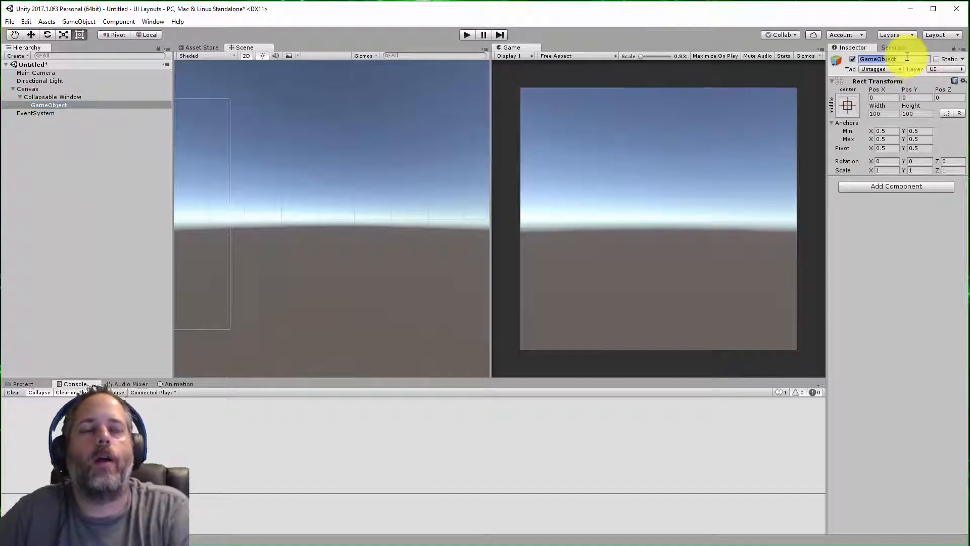
pyautogui.write('Window Content')
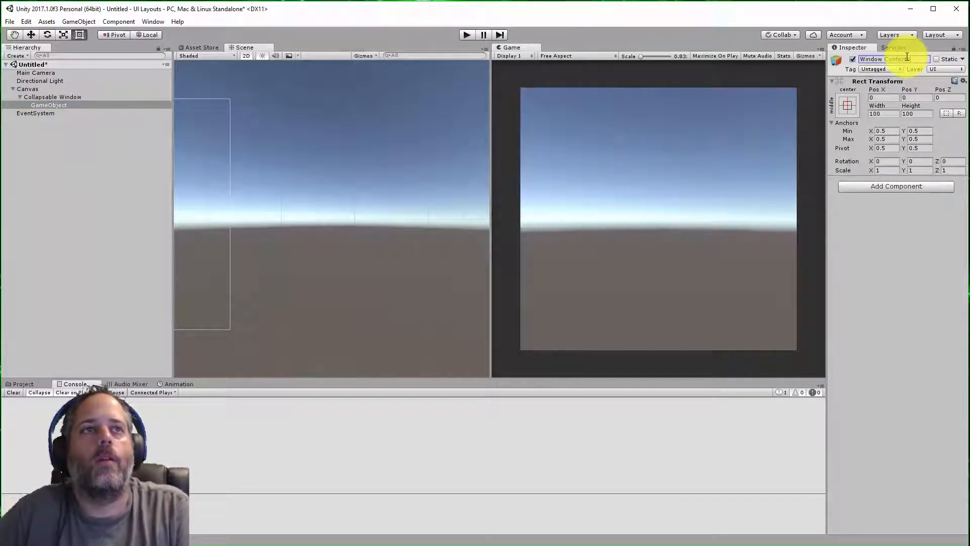
pyautogui.press('Return')
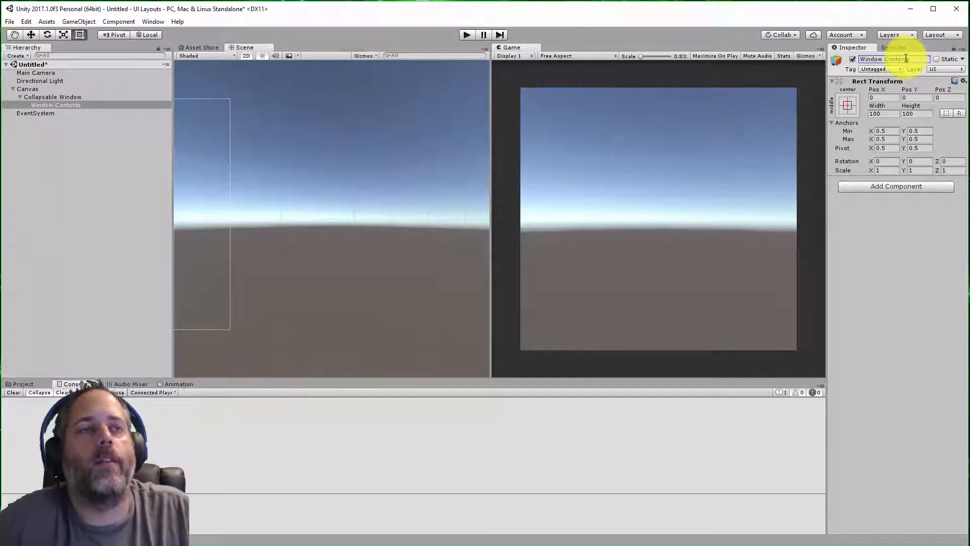
# Step: Anchor Window Contents to the top left of its parent, including its pivot and position
pyautogui.click(850, 106)
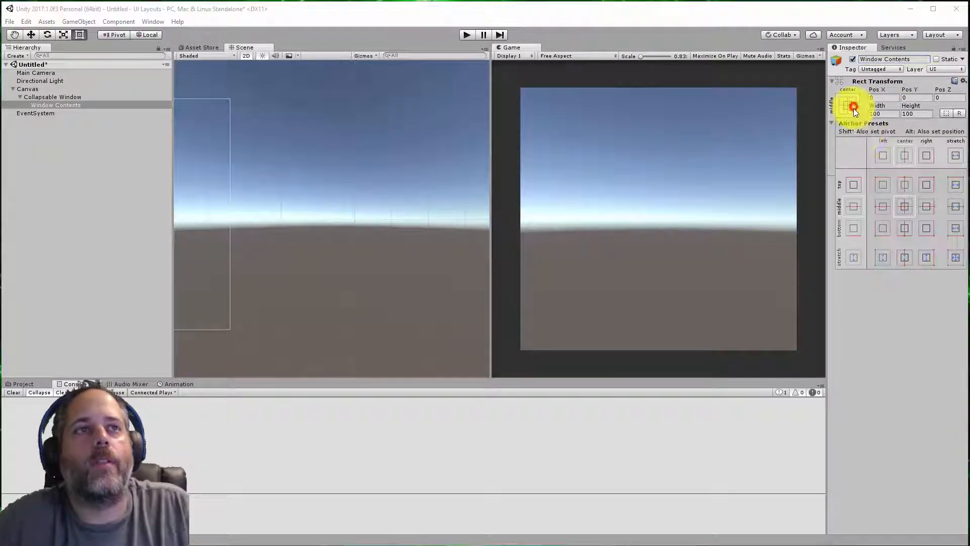
pyautogui.keyDown('alt'); pyautogui.keyDown('shift'); pyautogui.click(882, 185); pyautogui.keyUp('shift'); pyautogui.keyUp('alt')
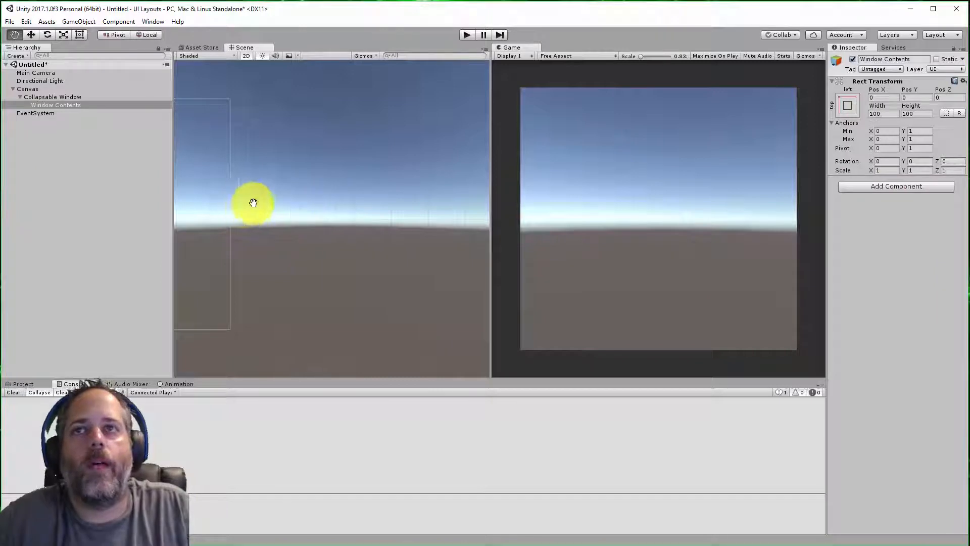
pyautogui.moveTo(254, 202); pyautogui.dragTo(340, 194, button='middle')
pyautogui.press('f')
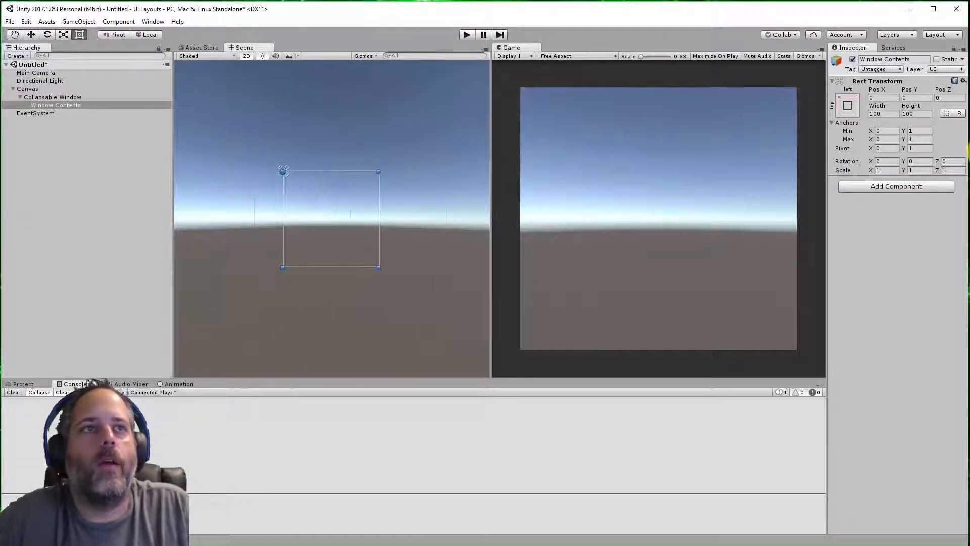
# Step: Set the width of Window Contents to 350
pyautogui.click(887, 114)
pyautogui.write('500')
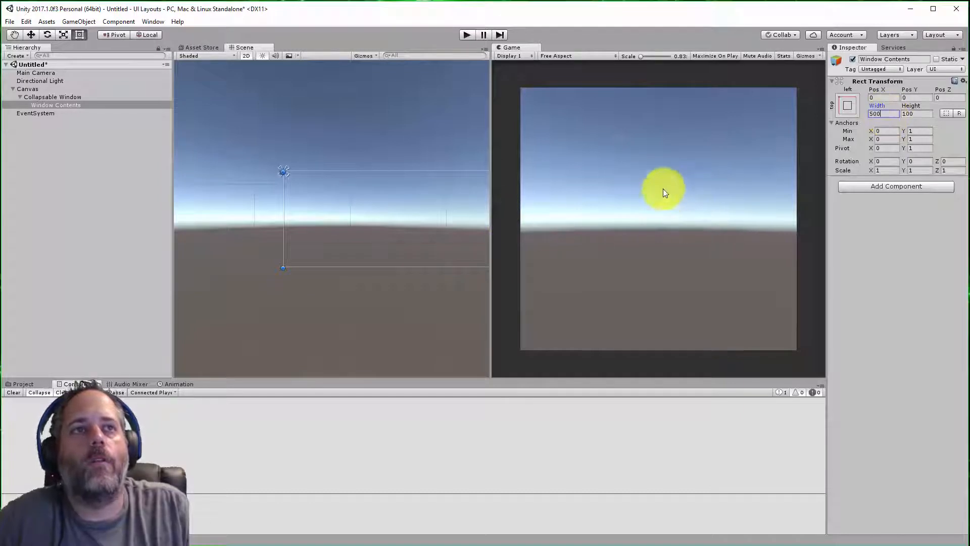
pyautogui.hotkey('ctrl', 'a')
pyautogui.write('350')
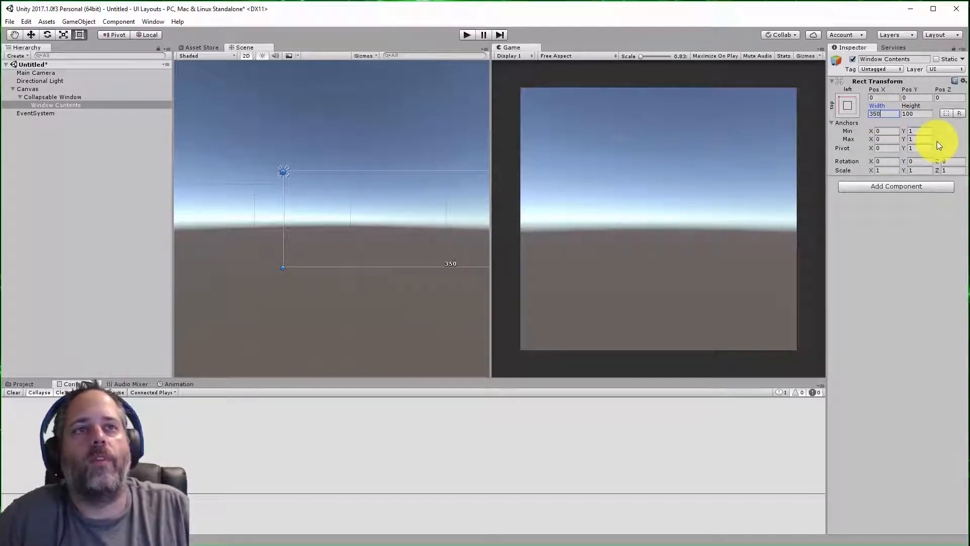
pyautogui.press('Return')
# Step: Move Collapsable Window toward the canvas's upper left, to about Pos X -174 and Pos Y 98
pyautogui.scroll(-4, 268, 294)
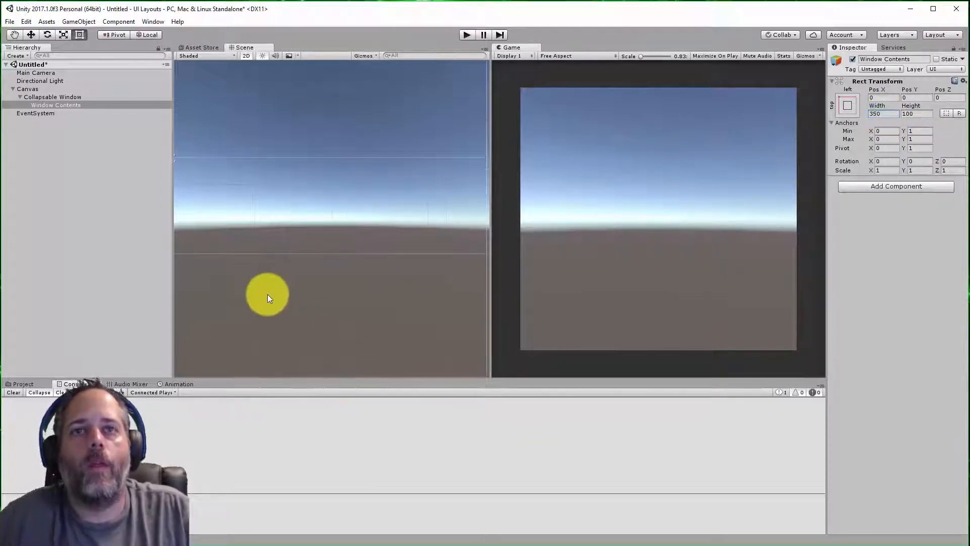
pyautogui.moveTo(299, 269); pyautogui.dragTo(332, 278, button='middle')
pyautogui.click(45, 97)
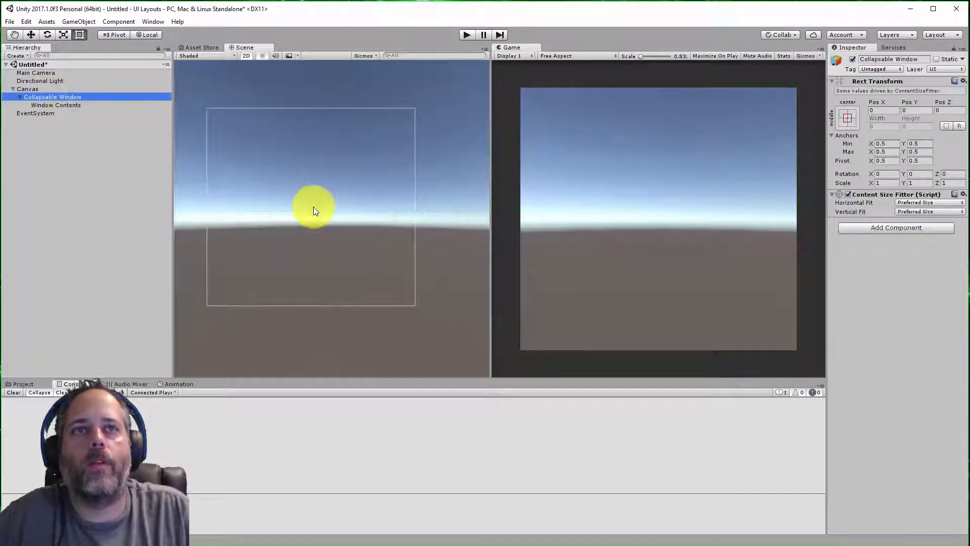
pyautogui.press('w')
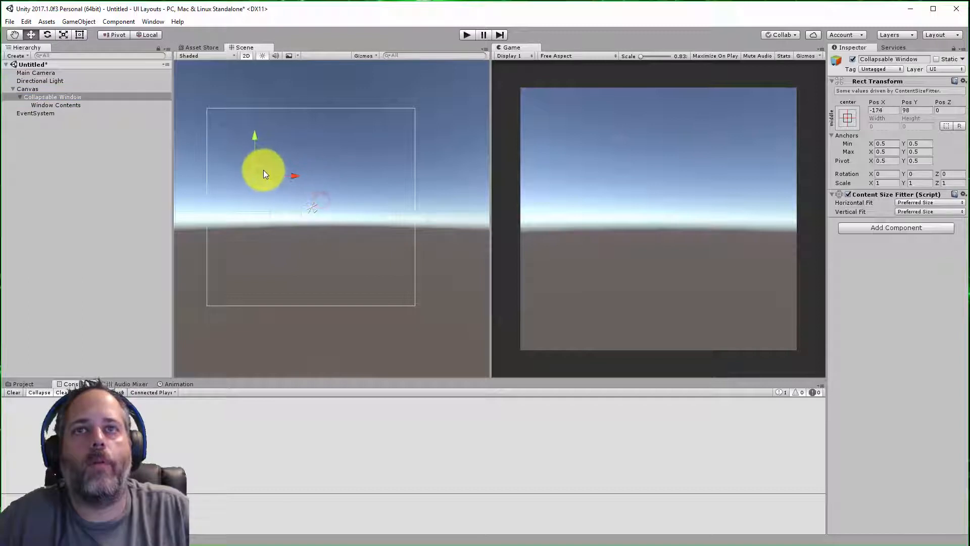
# Step: Add a Vertical Layout Group component to Window Contents
pyautogui.click(77, 105)
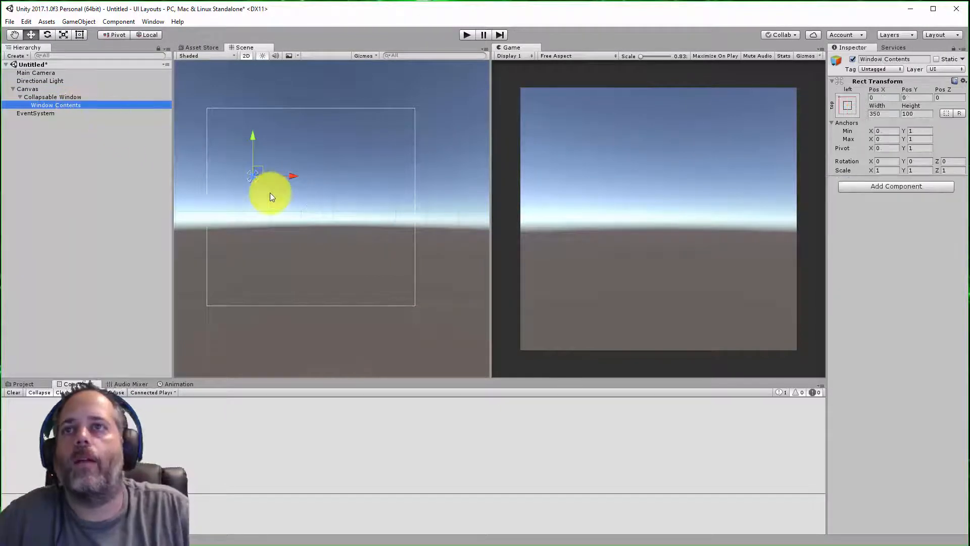
pyautogui.click(117, 102)
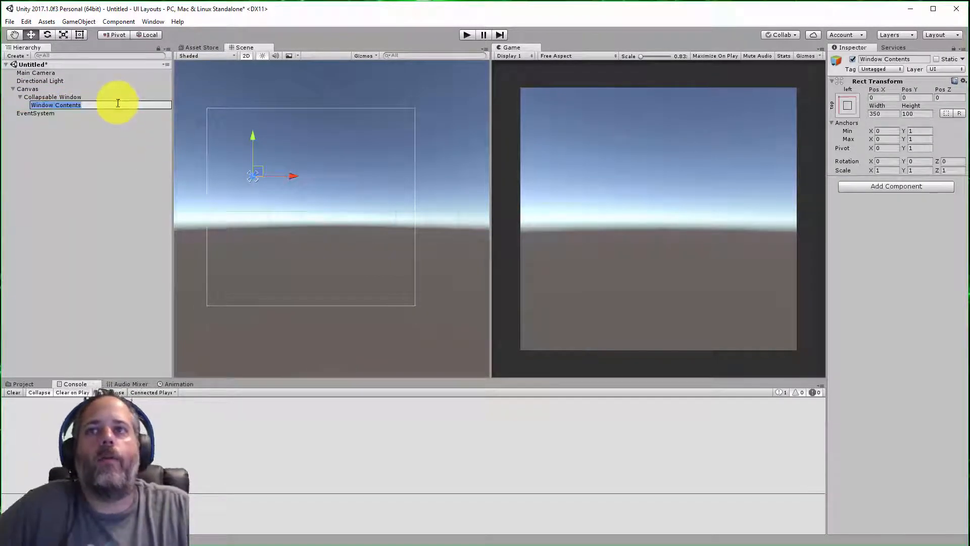
pyautogui.click(113, 112)
pyautogui.click(110, 106)
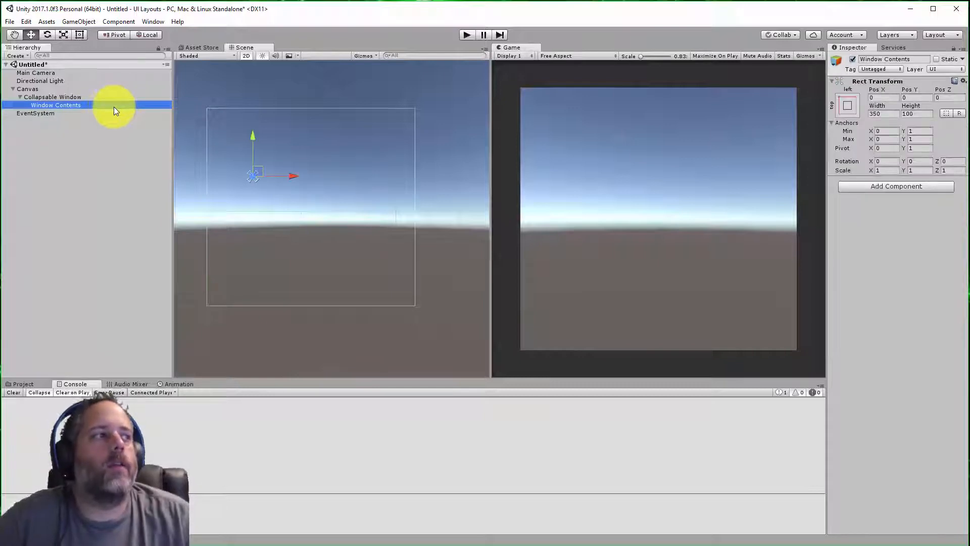
pyautogui.click(876, 187)
pyautogui.write('vert')
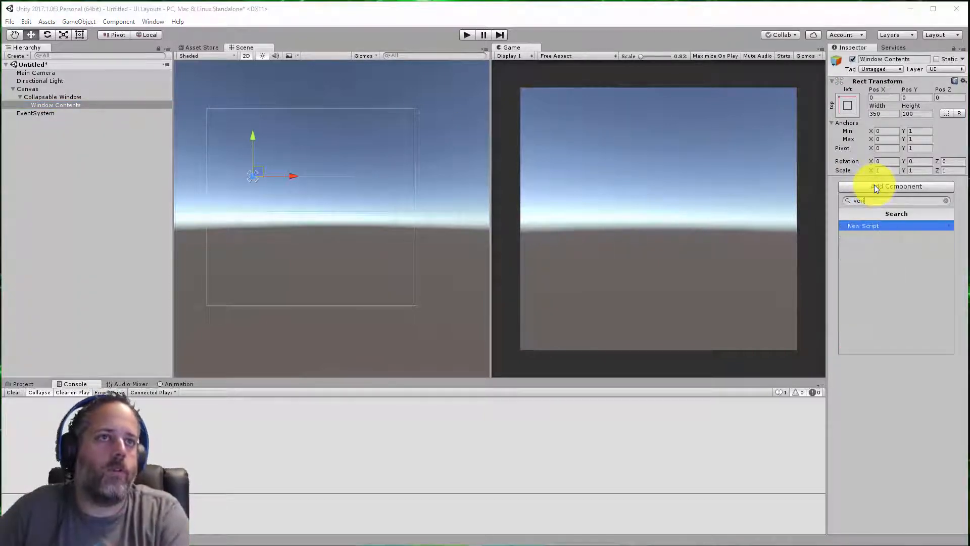
pyautogui.press('Return')
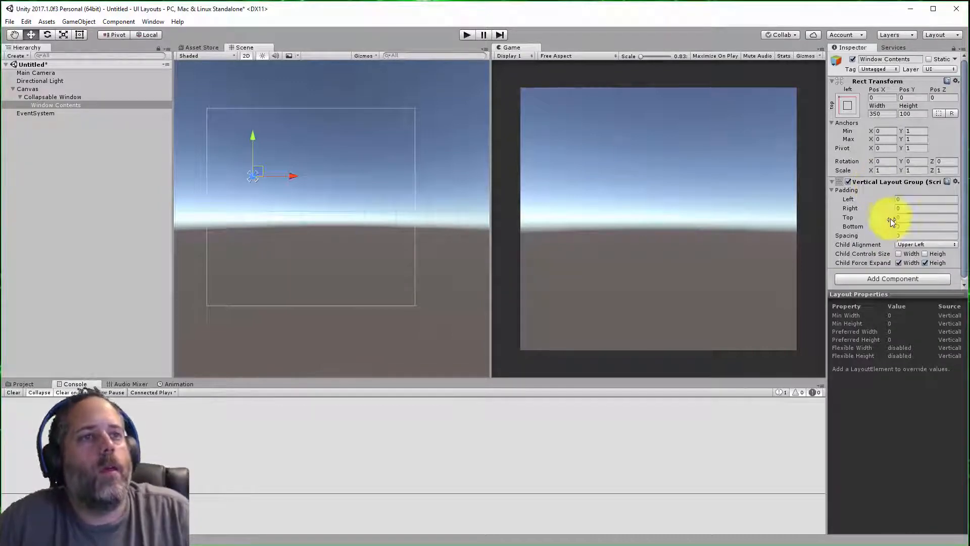
# Step: Enable Child Controls Size for both width and height on the Vertical Layout Group of Window Contents
pyautogui.click(898, 253)
pyautogui.click(929, 254)
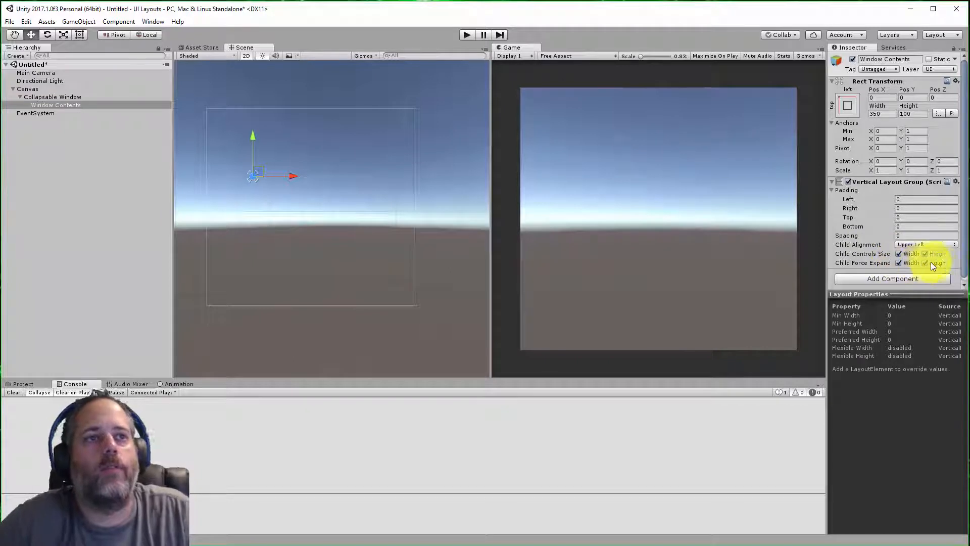
pyautogui.scroll(-1, 923, 267)
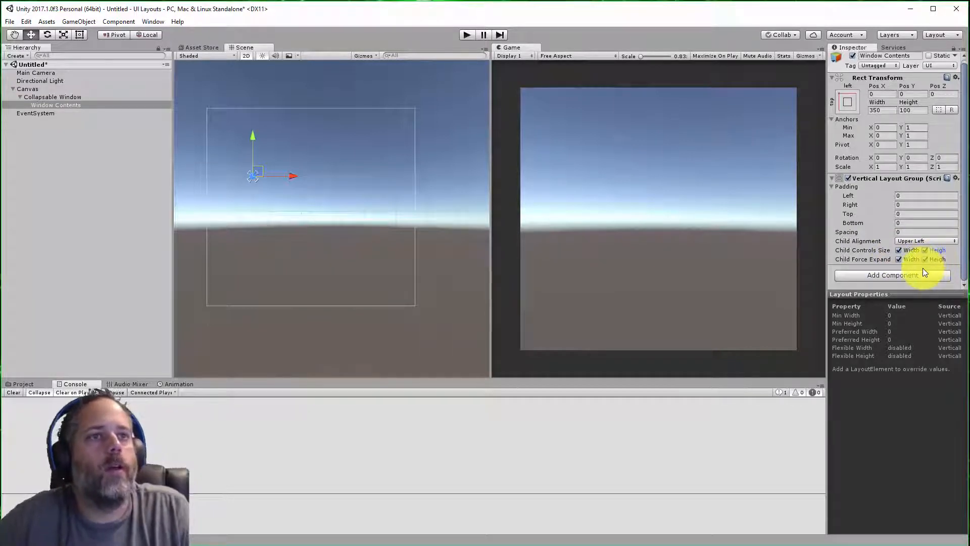
# Step: Add a Content Size Fitter to Window Contents and set its Vertical Fit to Preferred Size
pyautogui.moveTo(906, 294); pyautogui.dragTo(899, 443)
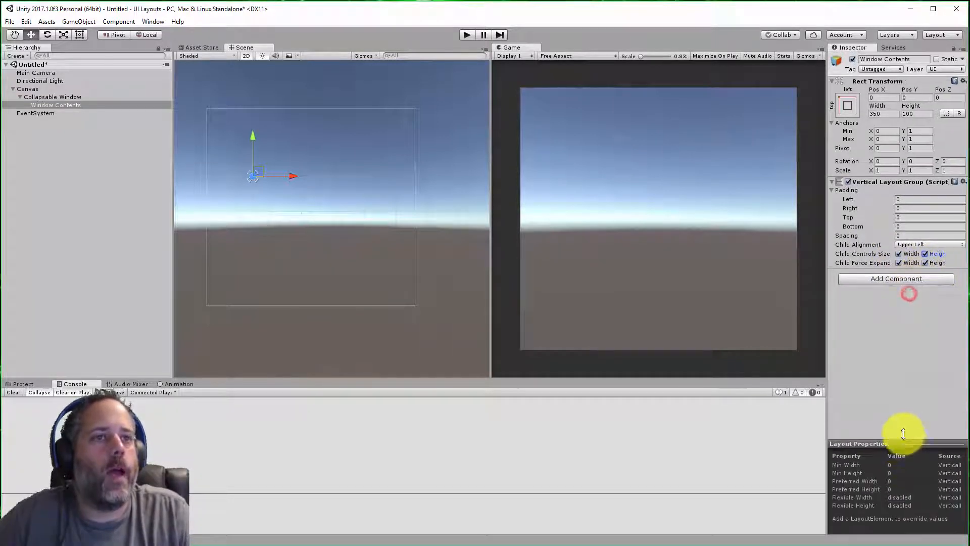
pyautogui.click(897, 279)
pyautogui.write('content')
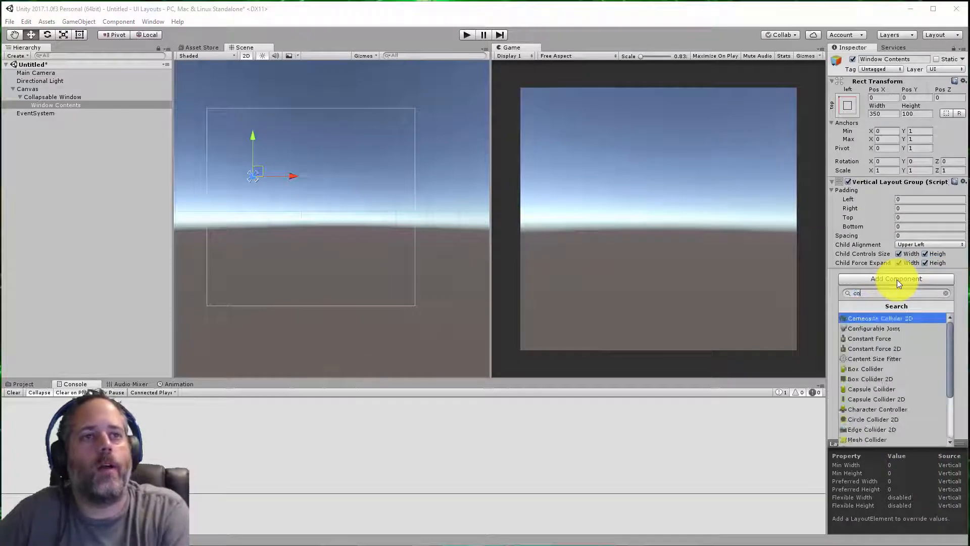
pyautogui.press('Return')
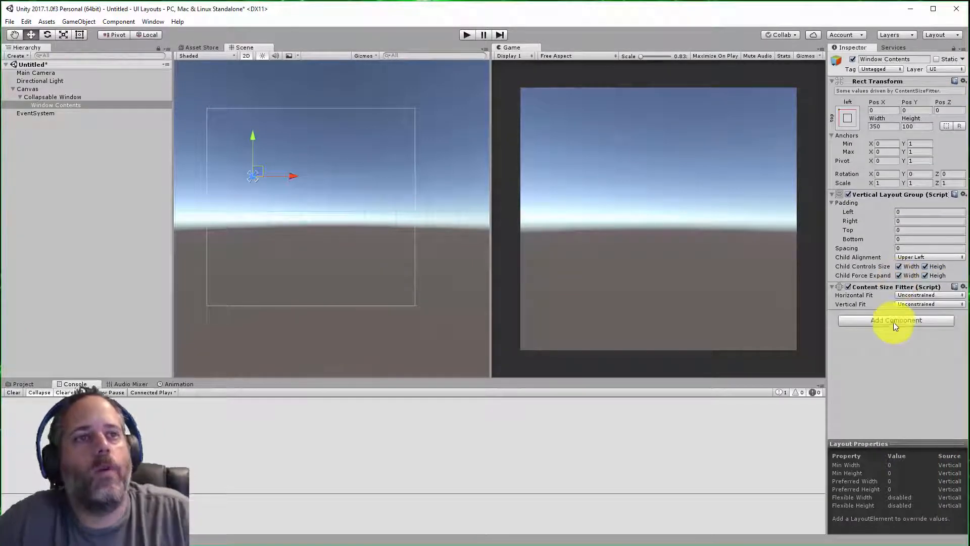
pyautogui.click(914, 304)
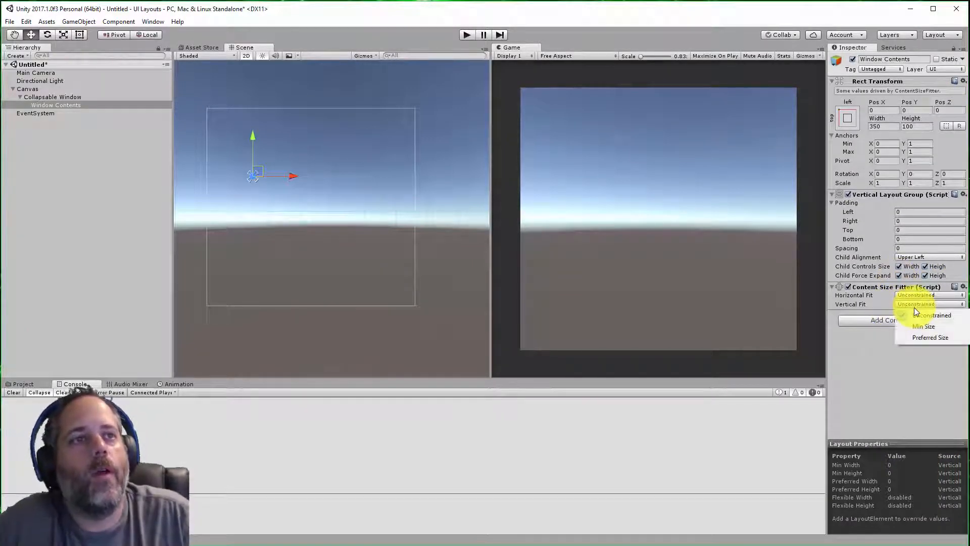
pyautogui.click(917, 336)
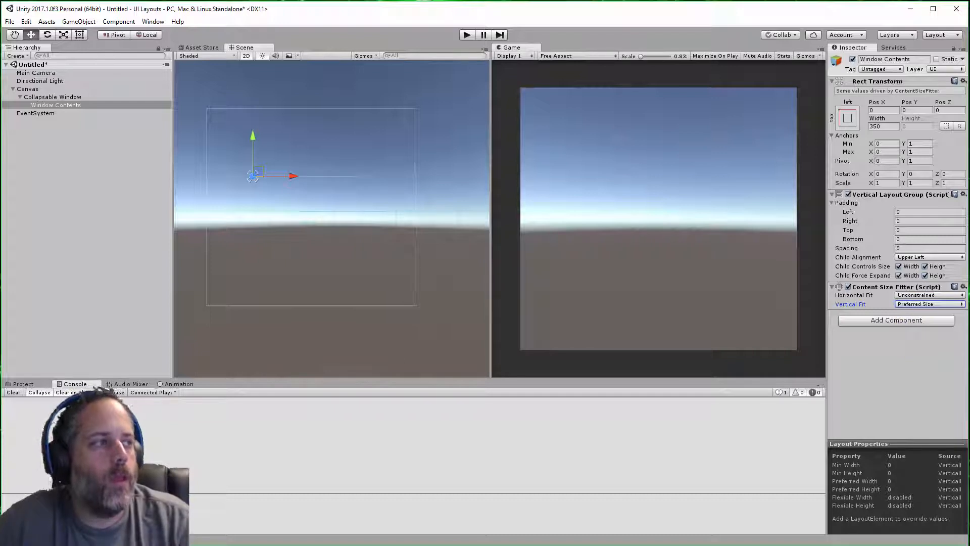
# Step: Create a UI Panel as a child of Window Contents and name it Header
pyautogui.rightClick(74, 102)
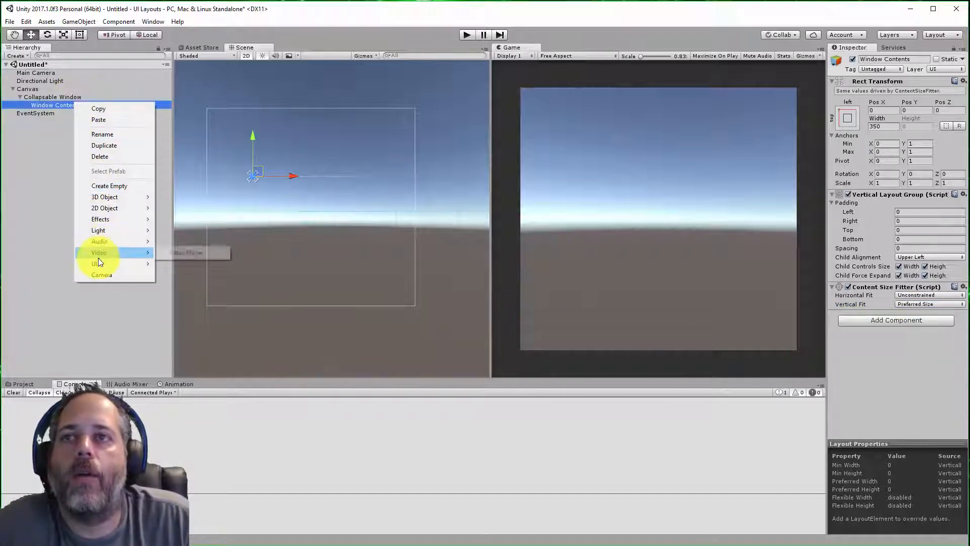
pyautogui.moveTo(97, 265)
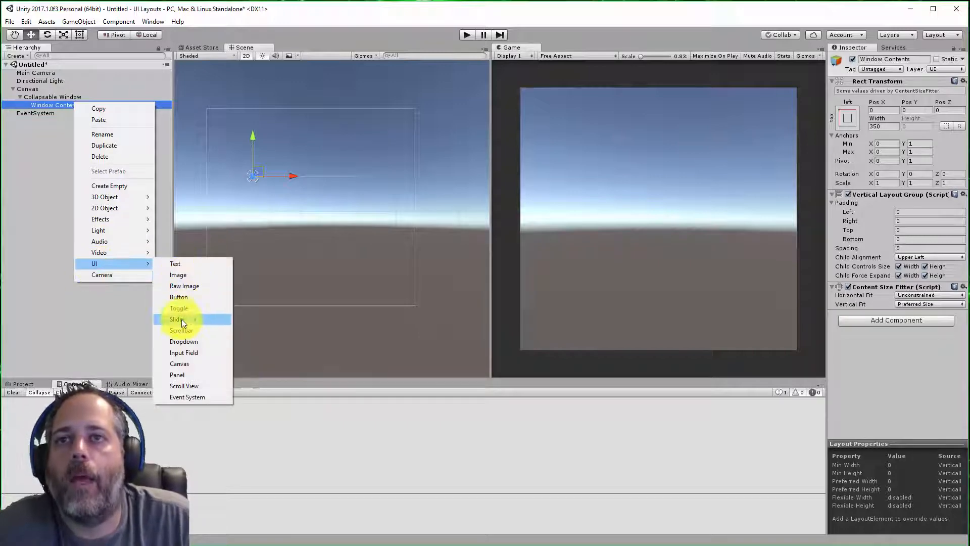
pyautogui.click(176, 374)
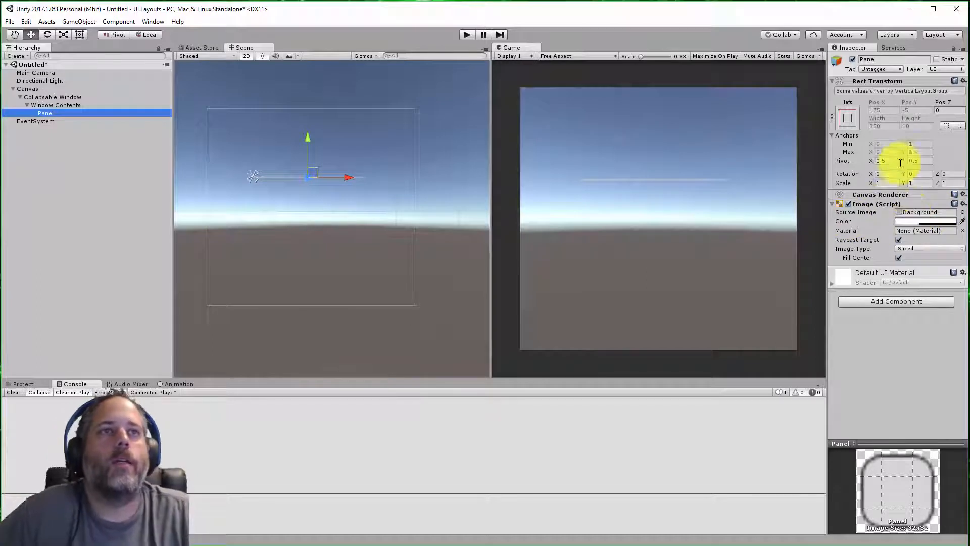
pyautogui.click(90, 113)
pyautogui.write('Header')
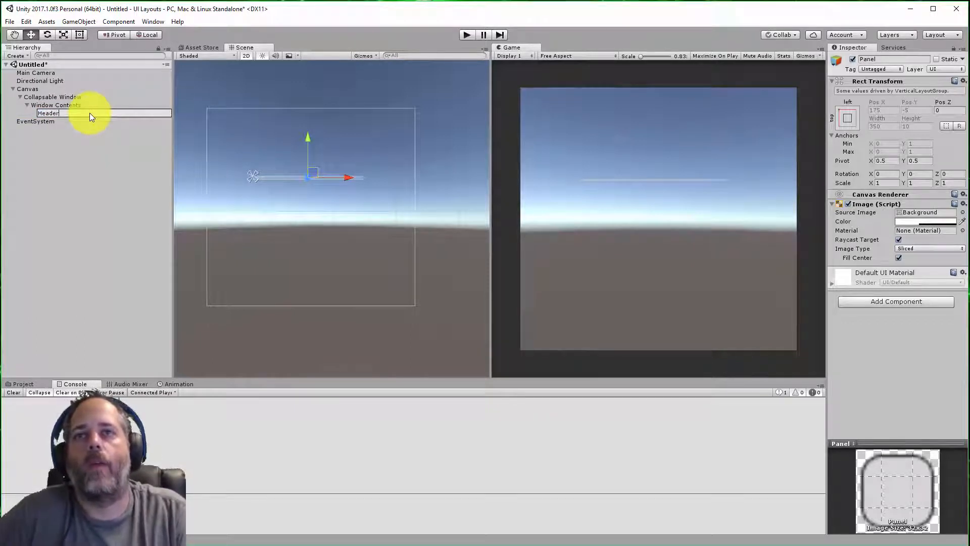
pyautogui.press('Return')
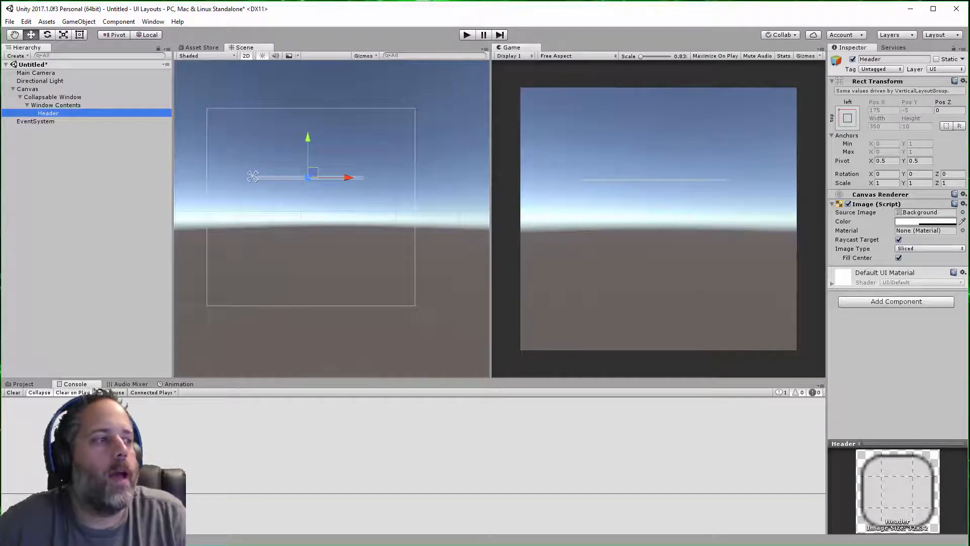
# Step: Add a Layout Element component to Header and set its Min Height to 80
pyautogui.click(877, 303)
pyautogui.write('l')
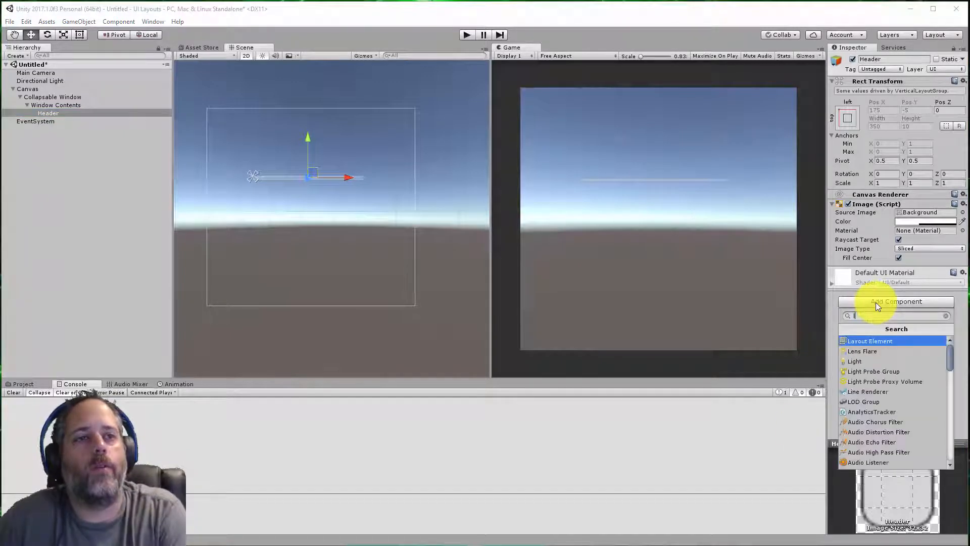
pyautogui.press('Return')
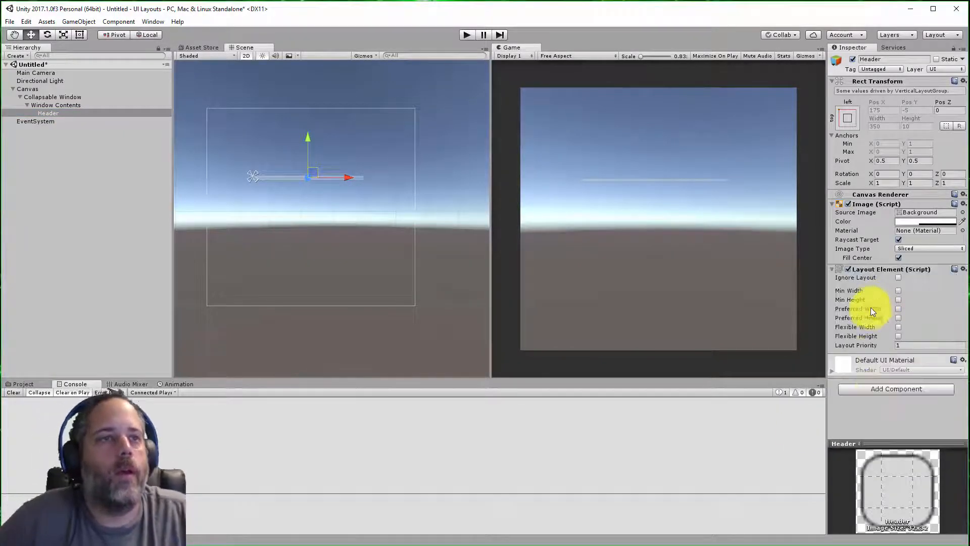
pyautogui.click(897, 299)
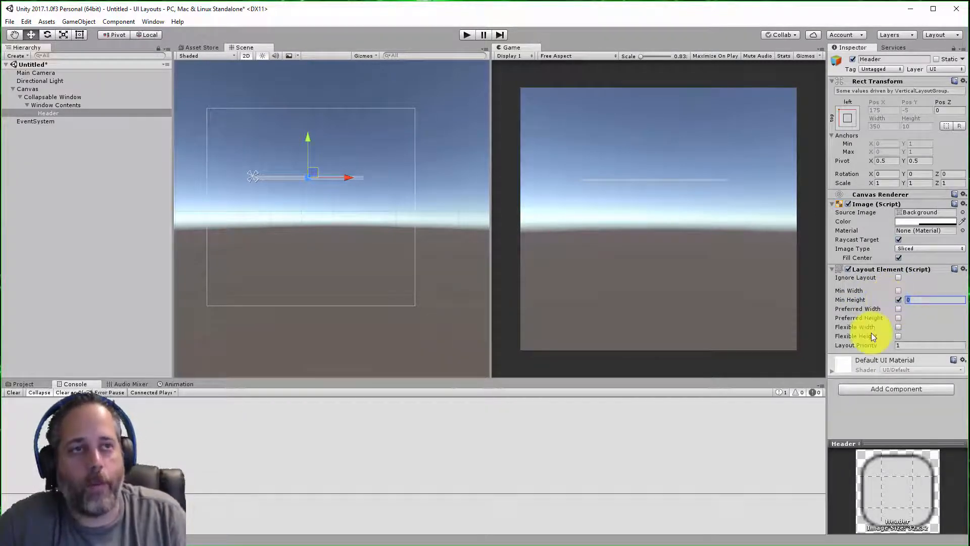
pyautogui.write('80')
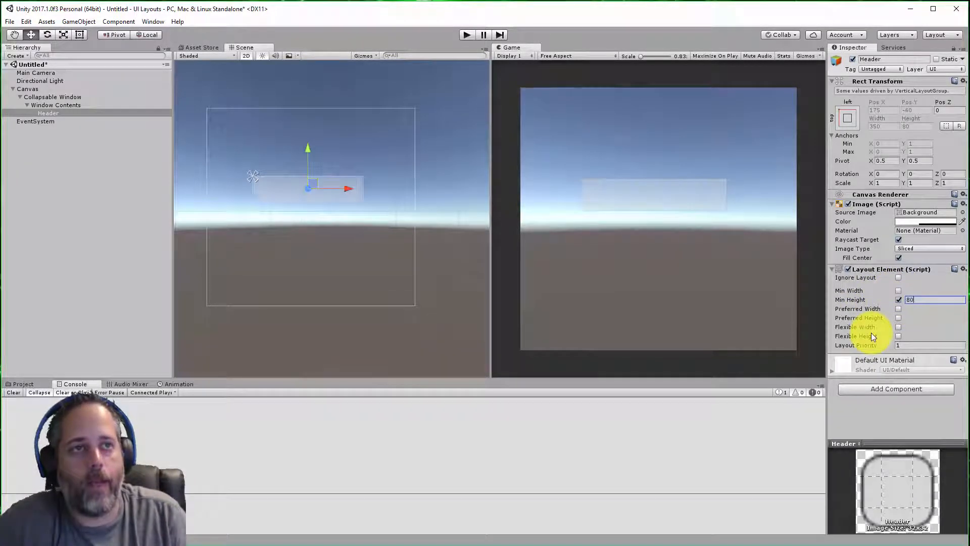
# Step: Set Header's Preferred Height to 80 and its Flexible Height to 0 in the Layout Element
pyautogui.click(898, 317)
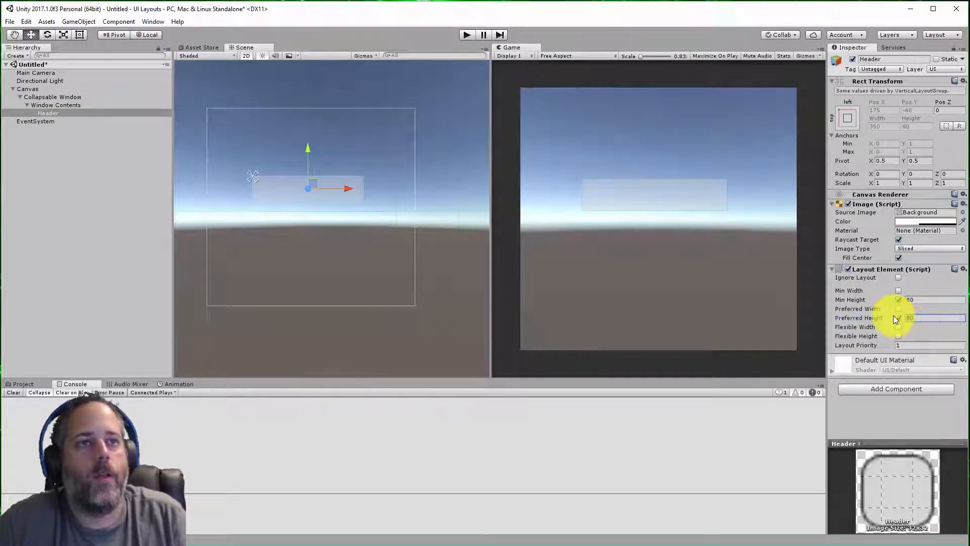
pyautogui.write('60')
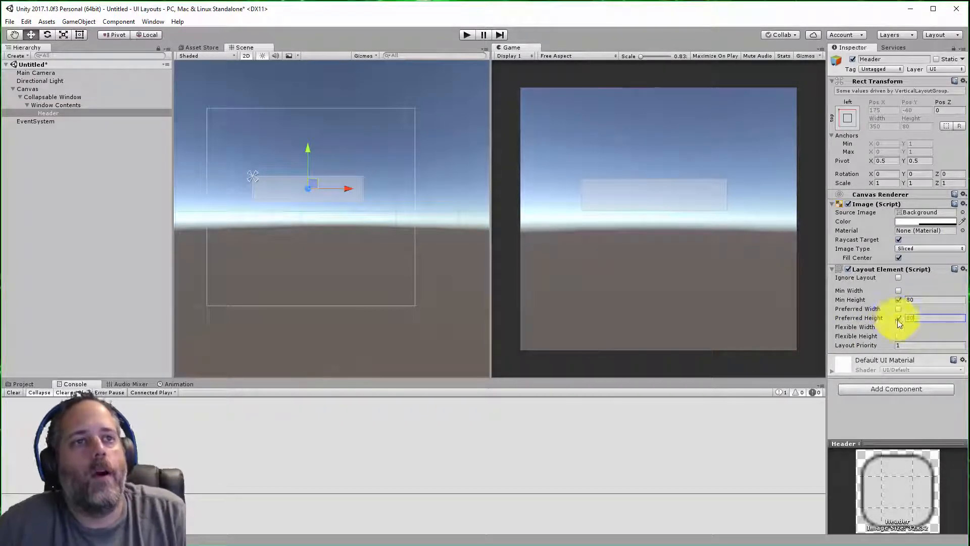
pyautogui.click(900, 335)
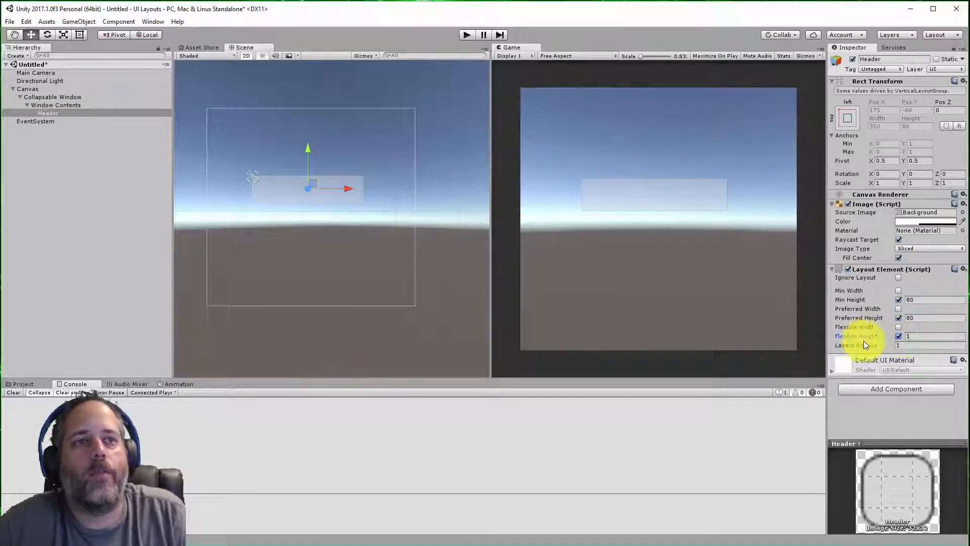
pyautogui.click(924, 337)
pyautogui.click(924, 337)
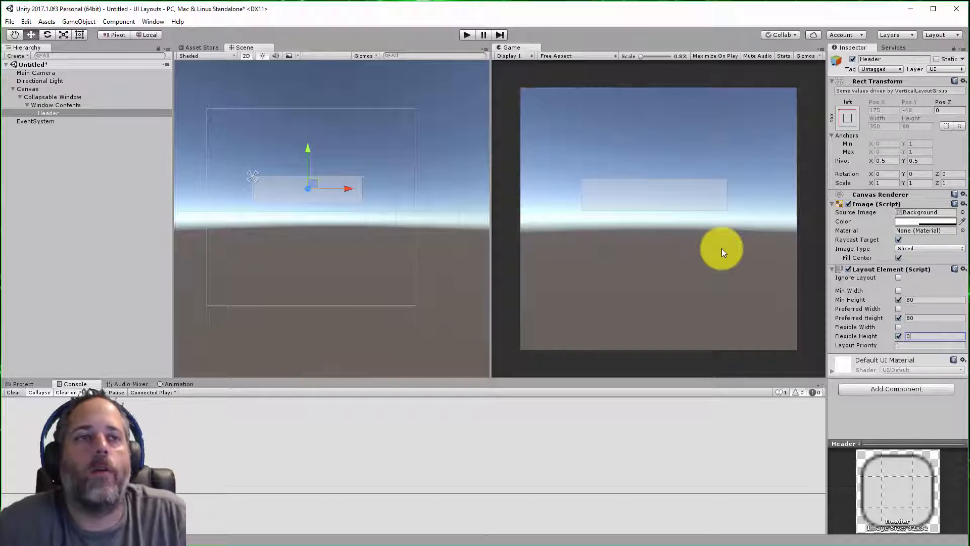
pyautogui.click(880, 426)
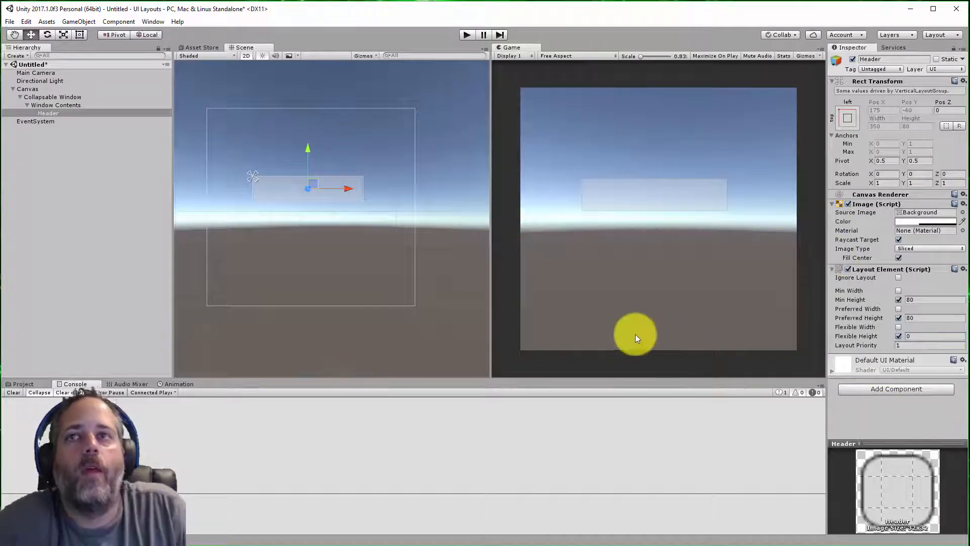
# Step: Change Header's Image color to a fully opaque dark grey, about RGB 83, 83, 83
pyautogui.click(920, 224)
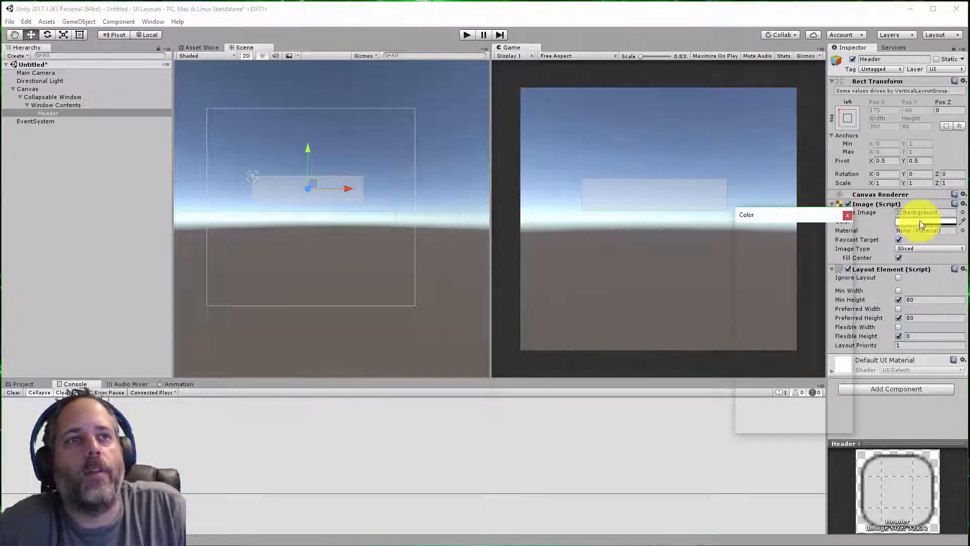
pyautogui.moveTo(789, 282); pyautogui.dragTo(750, 306)
pyautogui.moveTo(806, 390); pyautogui.dragTo(842, 388)
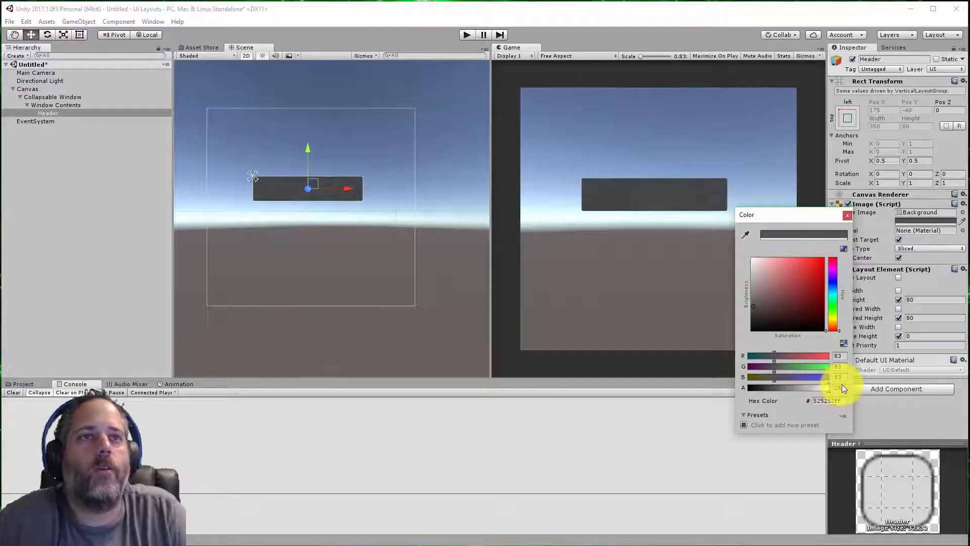
# Step: Create a UI Text object as a child of Header
pyautogui.click(51, 112)
pyautogui.rightClick(50, 111)
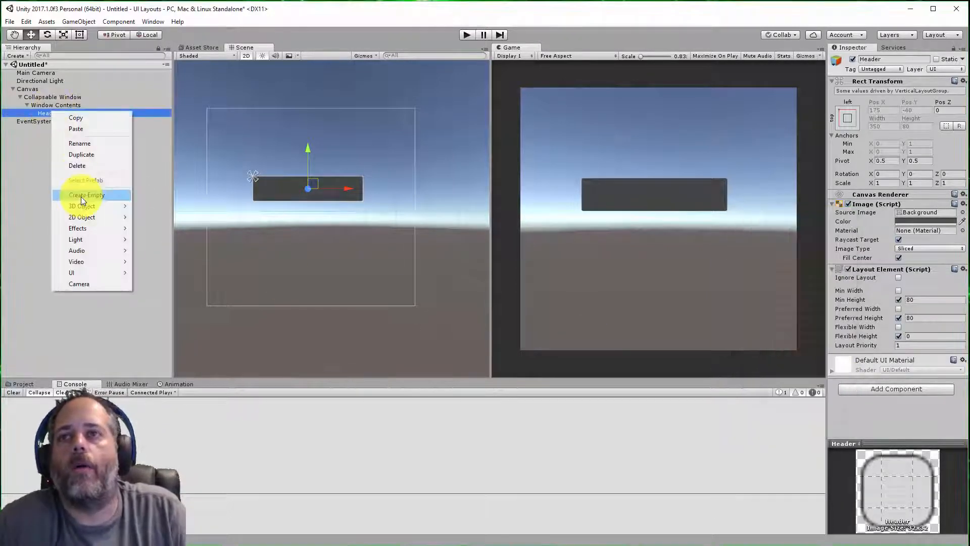
pyautogui.moveTo(77, 273)
pyautogui.click(197, 267)
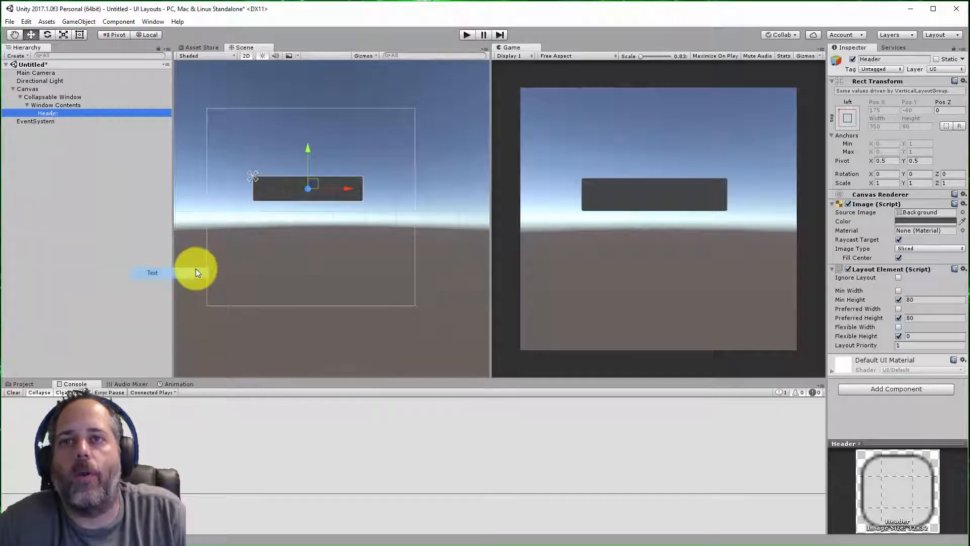
# Step: Set the color of Header's Text object to white (FFFFFFFF)
pyautogui.click(910, 340)
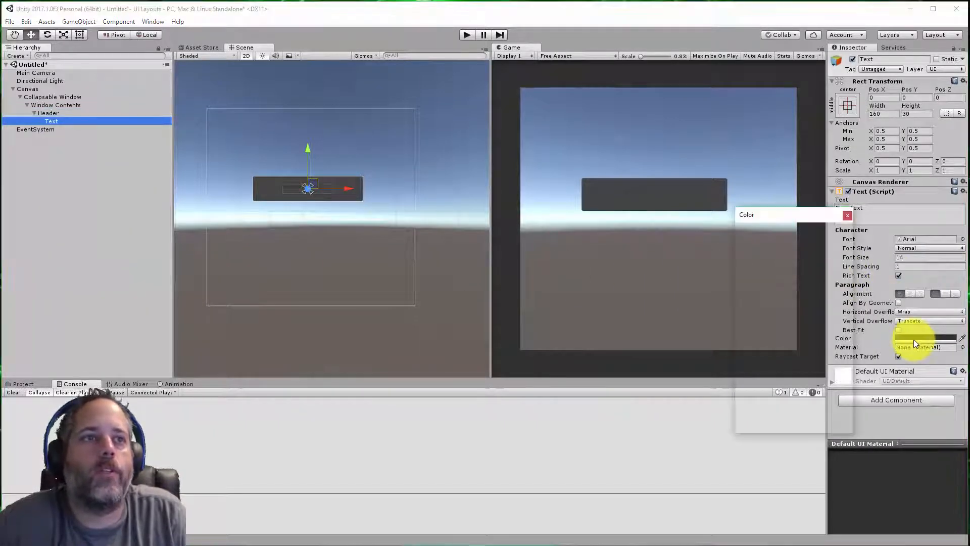
pyautogui.moveTo(826, 319); pyautogui.dragTo(699, 219)
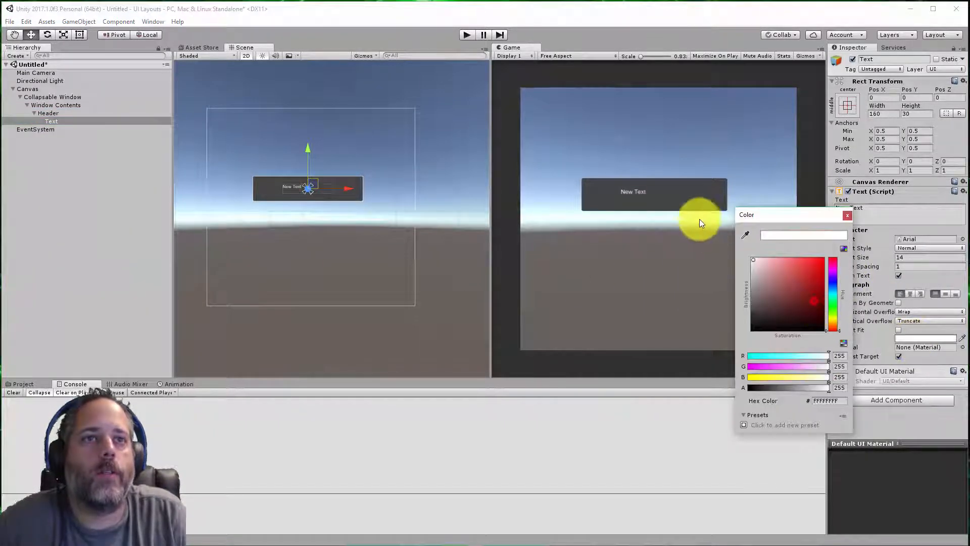
pyautogui.click(846, 215)
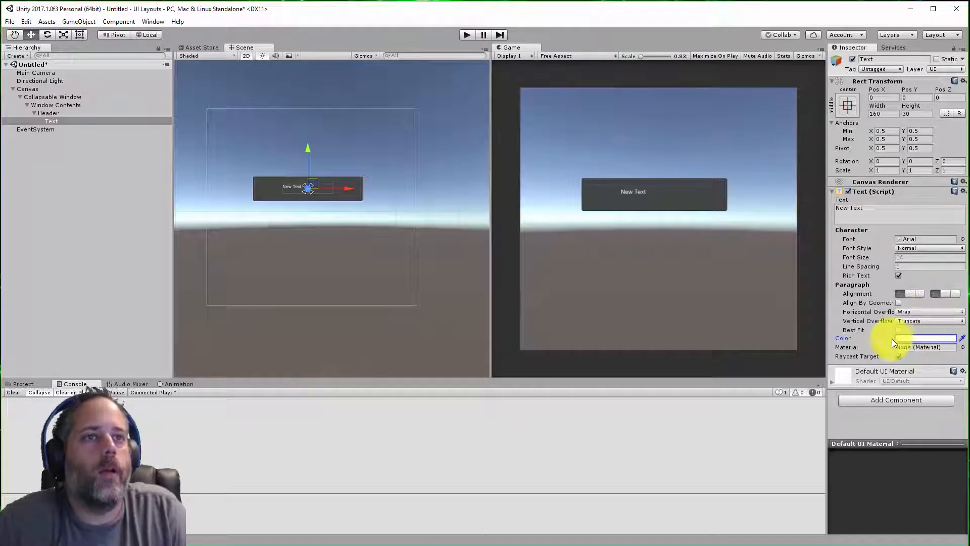
# Step: Enable Best Fit on Header's Text object and align its text vertically to the middle
pyautogui.click(899, 330)
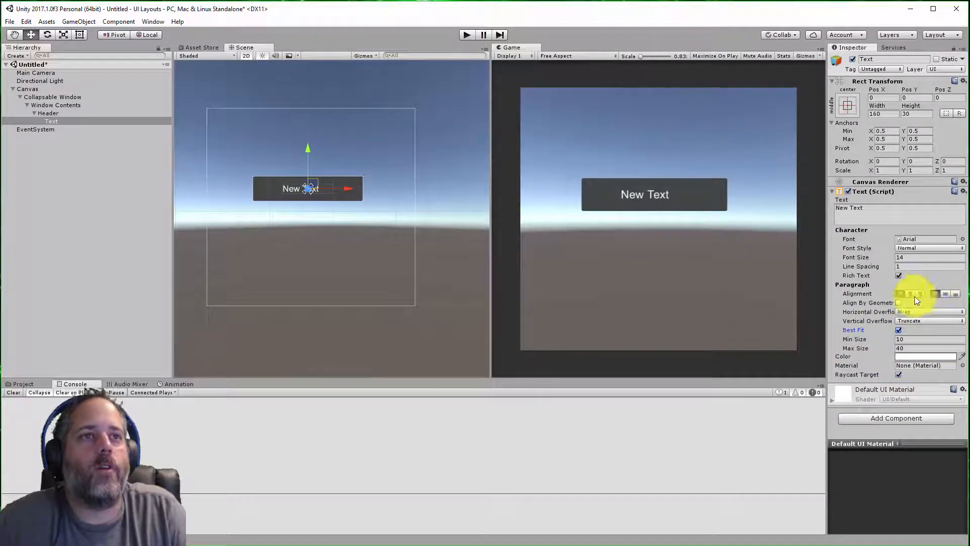
pyautogui.click(947, 294)
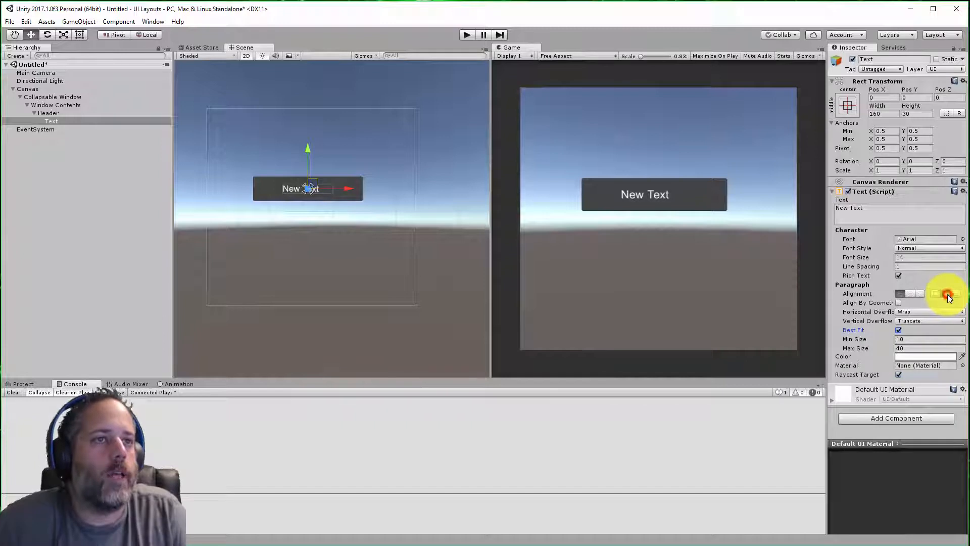
# Step: Anchor Header's Text object to the middle right, including pivot and position, and set its Pos X to -20
pyautogui.click(847, 104)
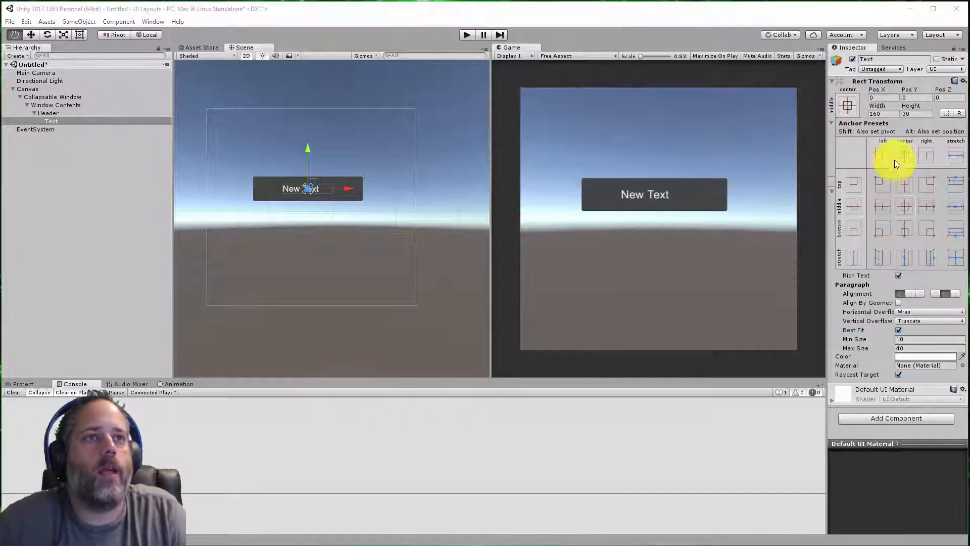
pyautogui.keyDown('alt'); pyautogui.keyDown('shift'); pyautogui.click(931, 211); pyautogui.keyUp('shift'); pyautogui.keyUp('alt')
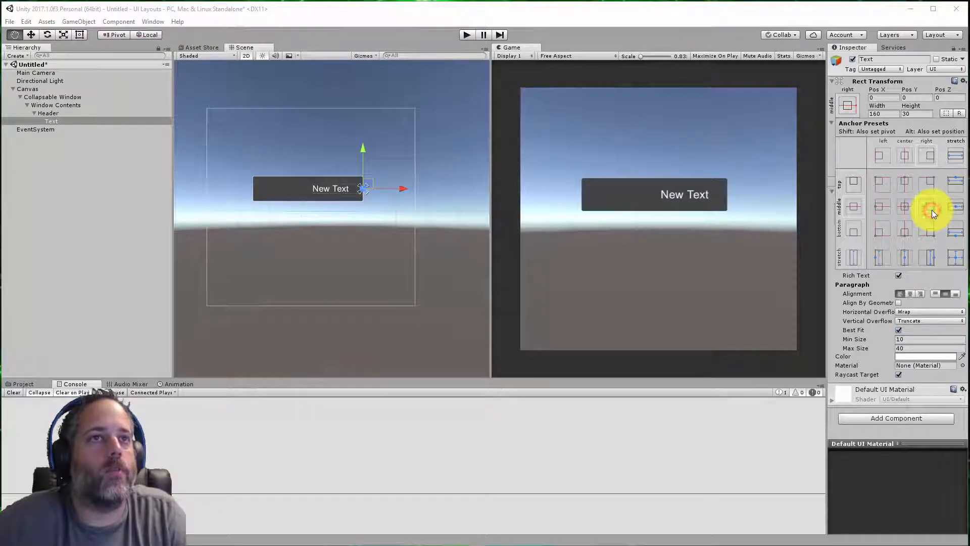
pyautogui.click(879, 98)
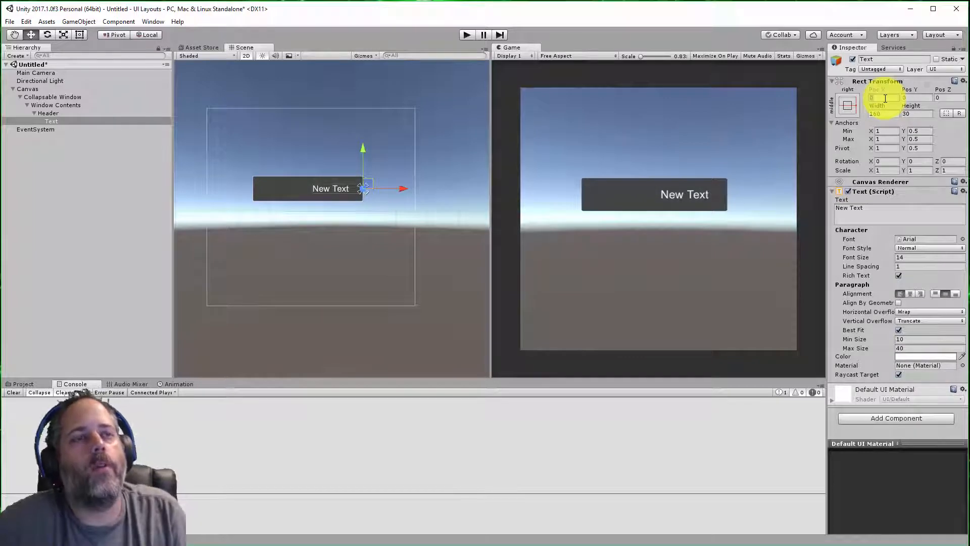
pyautogui.write('20')
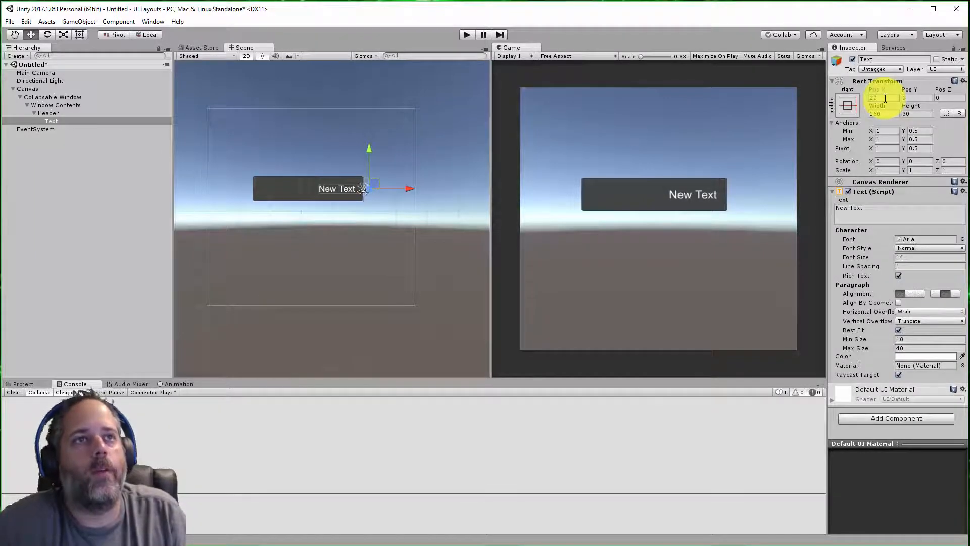
pyautogui.press('Home')
pyautogui.write('-')
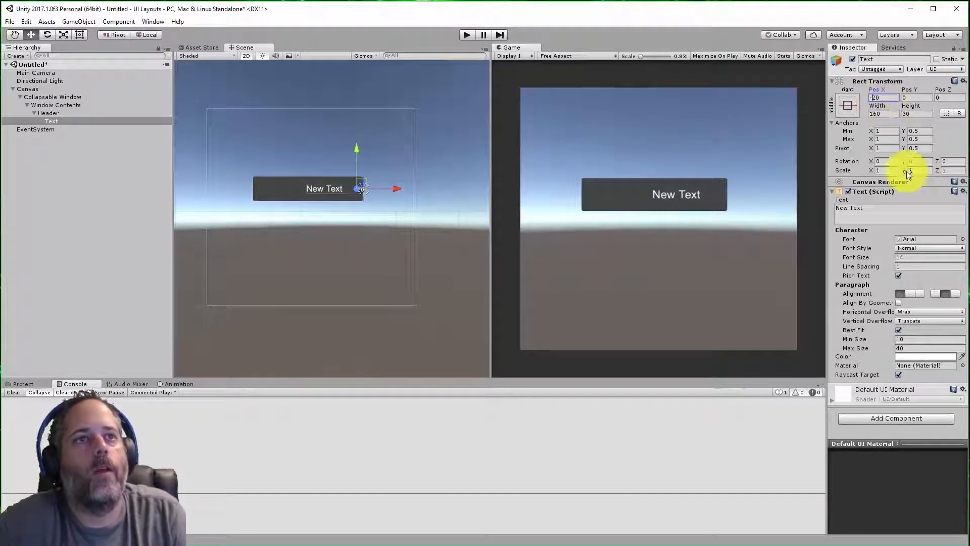
# Step: Change the content of Header's Text object to "Very long name for window"
pyautogui.click(900, 213)
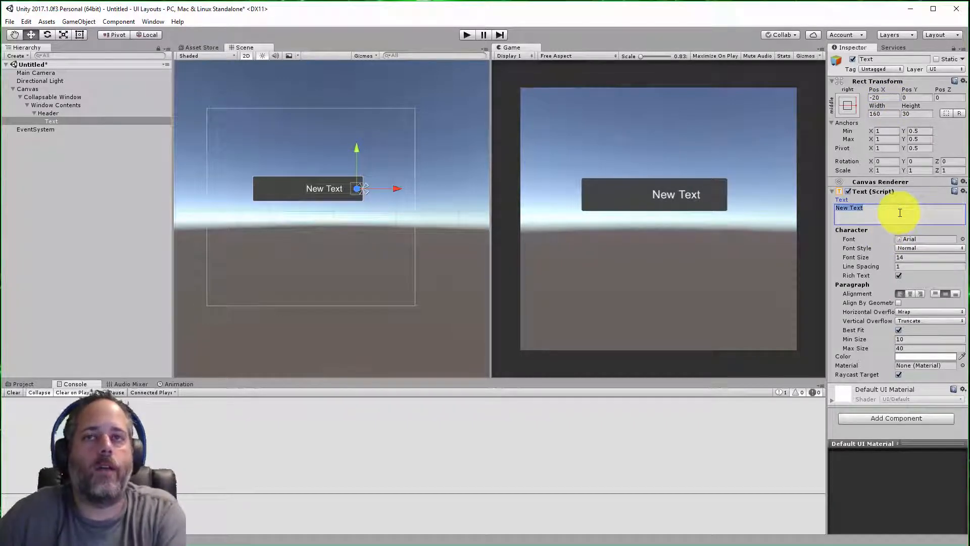
pyautogui.write('Very long')
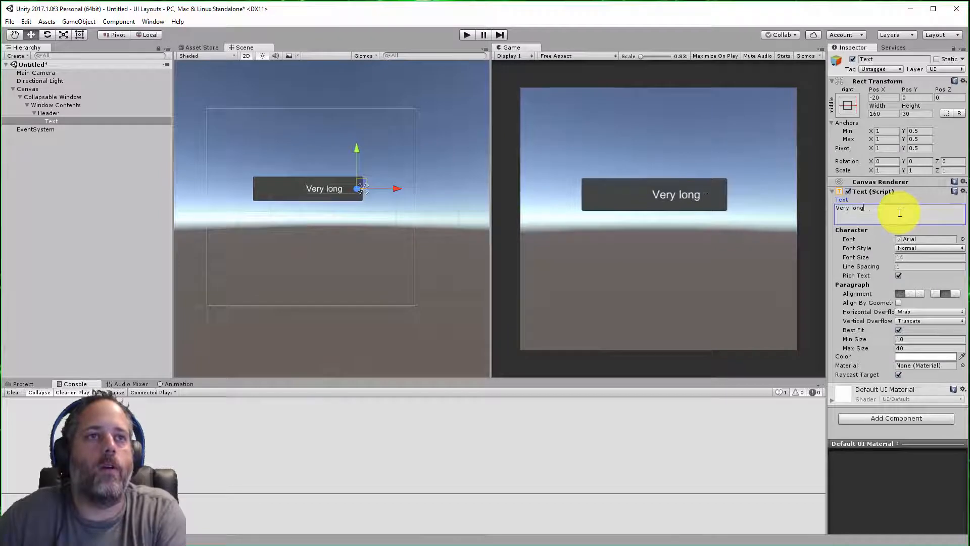
pyautogui.write(' name for colappsable')
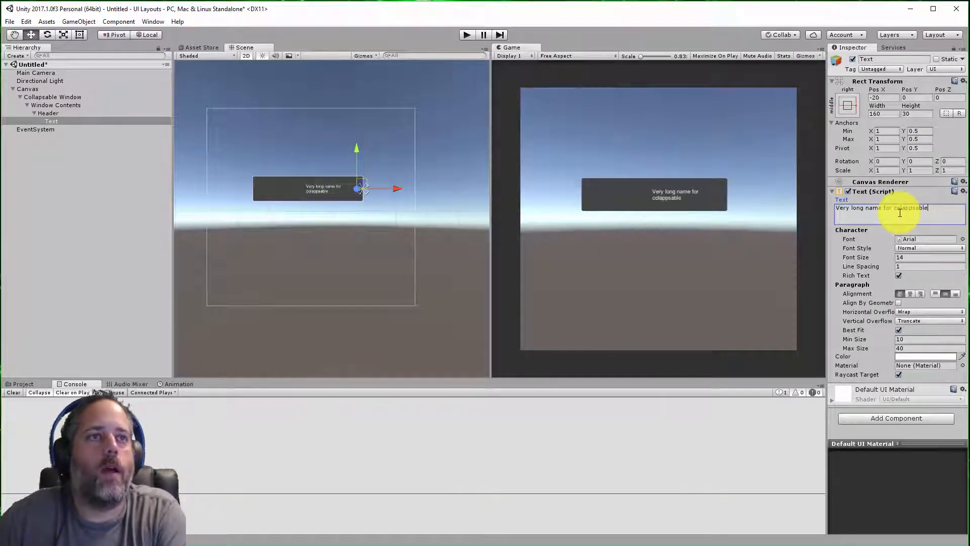
pyautogui.press('BackSpace')
pyautogui.press('BackSpace')
pyautogui.press('BackSpace')
pyautogui.press('BackSpace')
pyautogui.press('BackSpace')
pyautogui.press('BackSpace')
pyautogui.press('BackSpace')
pyautogui.press('BackSpace')
pyautogui.write('window')
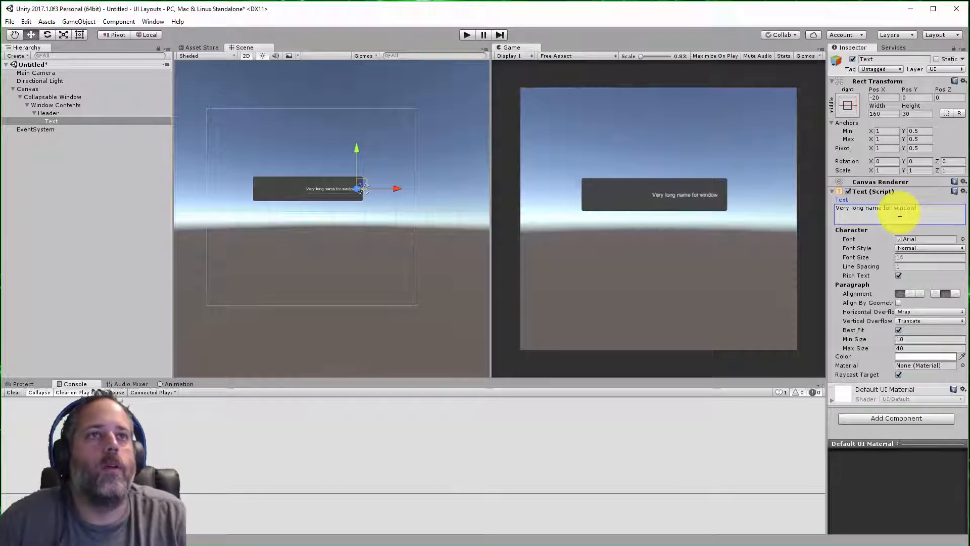
# Step: Set the Pos X of Header's Text object to -10
pyautogui.moveTo(891, 97); pyautogui.dragTo(858, 103)
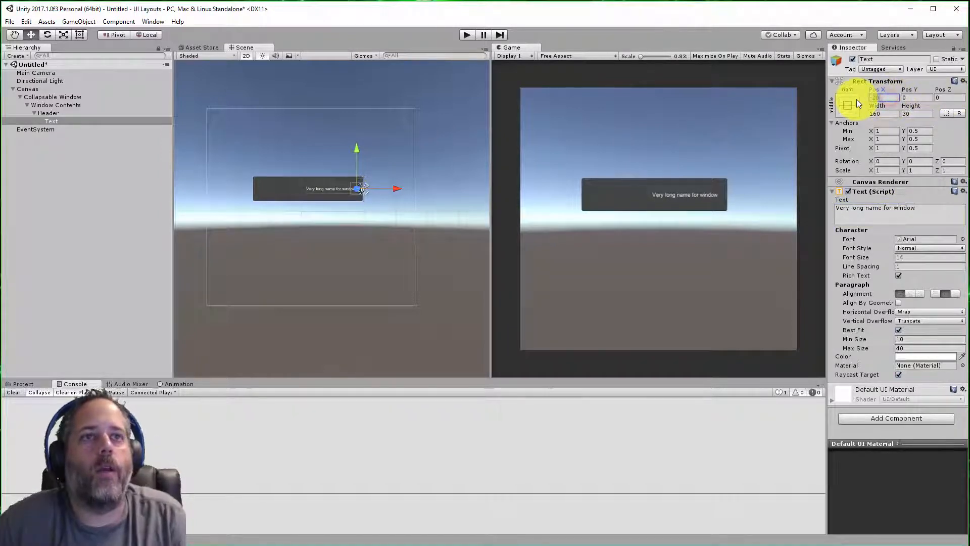
pyautogui.press('BackSpace')
pyautogui.write('-20')
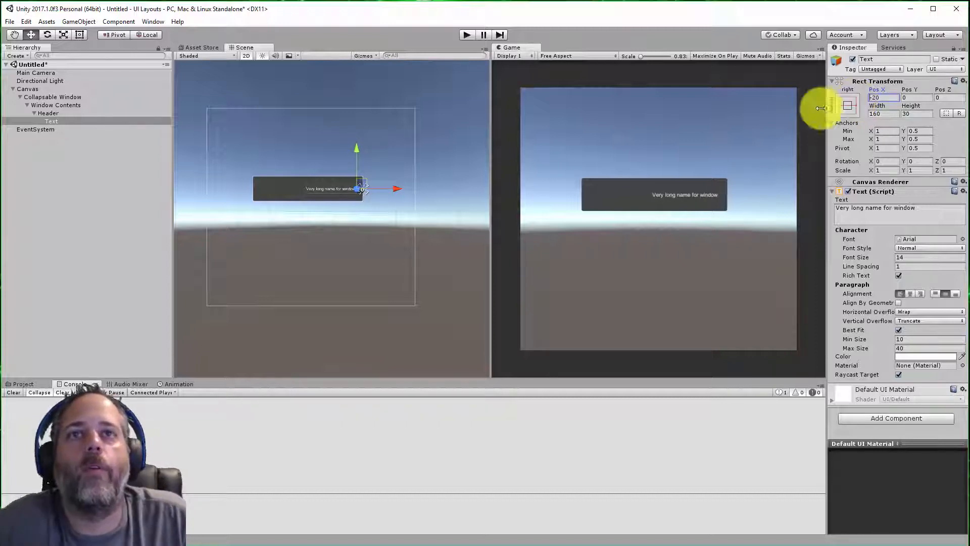
pyautogui.press('Right')
pyautogui.press('Delete')
pyautogui.write('1')
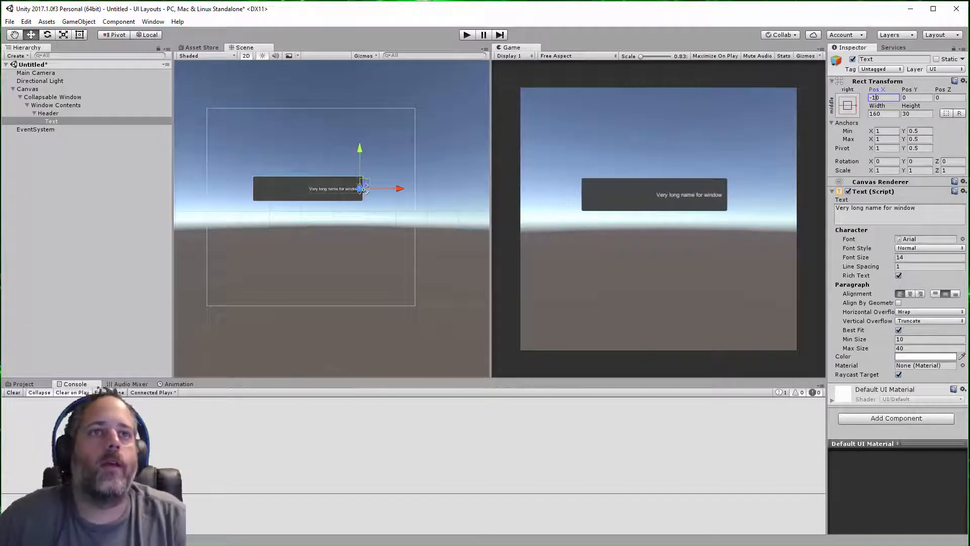
# Step: Create a UI Button as a child of Header
pyautogui.click(59, 114)
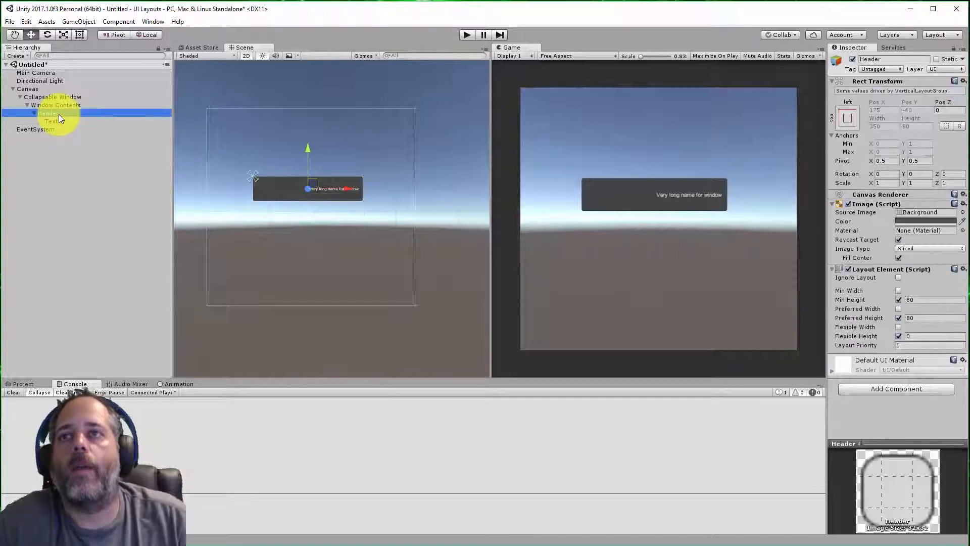
pyautogui.rightClick(59, 114)
pyautogui.moveTo(96, 274)
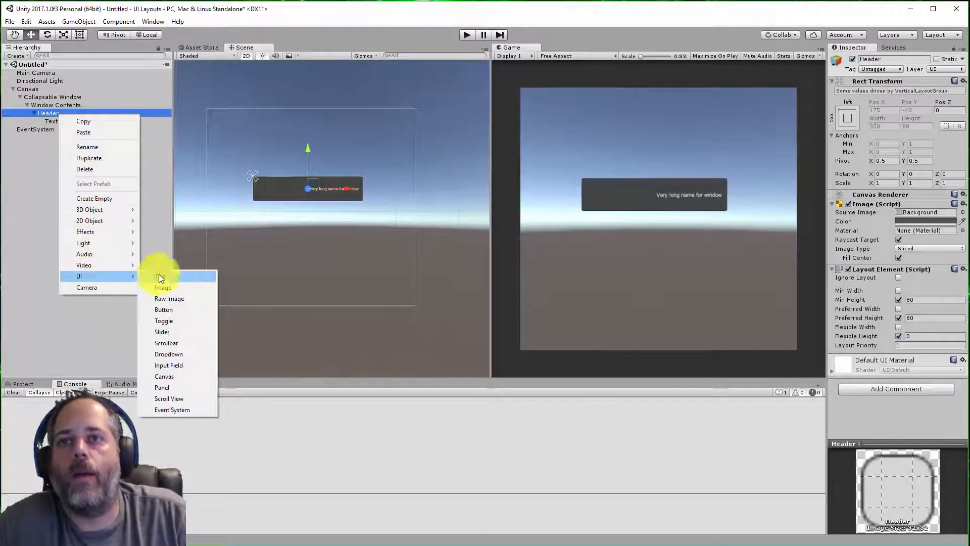
pyautogui.click(174, 310)
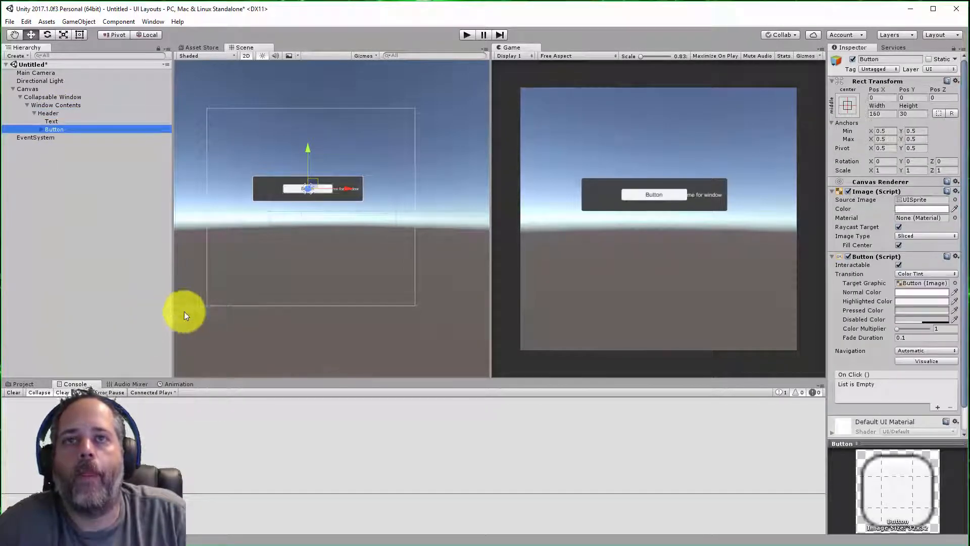
# Step: Anchor the Button to the middle left of Header, including pivot and position, and set its Pos X to 10
pyautogui.click(848, 107)
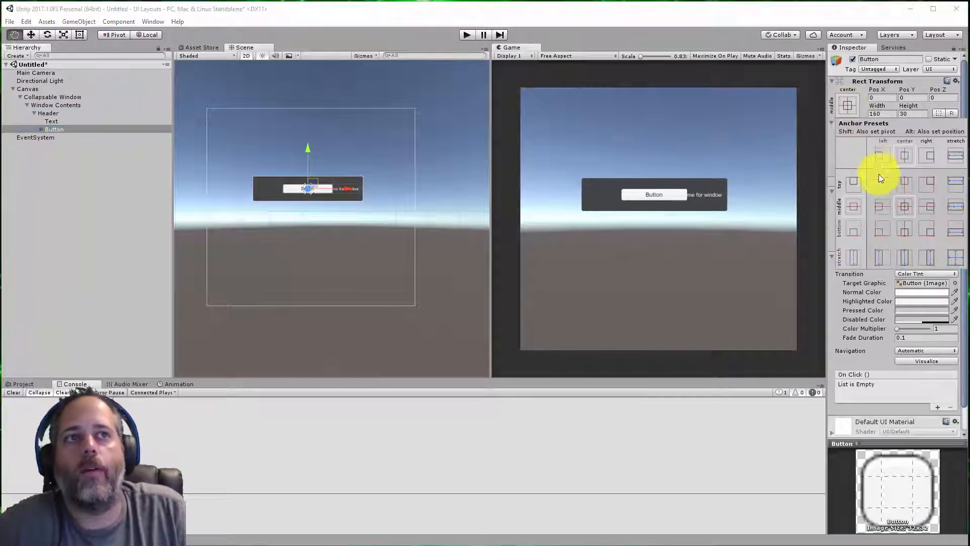
pyautogui.keyDown('alt'); pyautogui.keyDown('shift'); pyautogui.click(883, 207); pyautogui.keyUp('shift'); pyautogui.keyUp('alt')
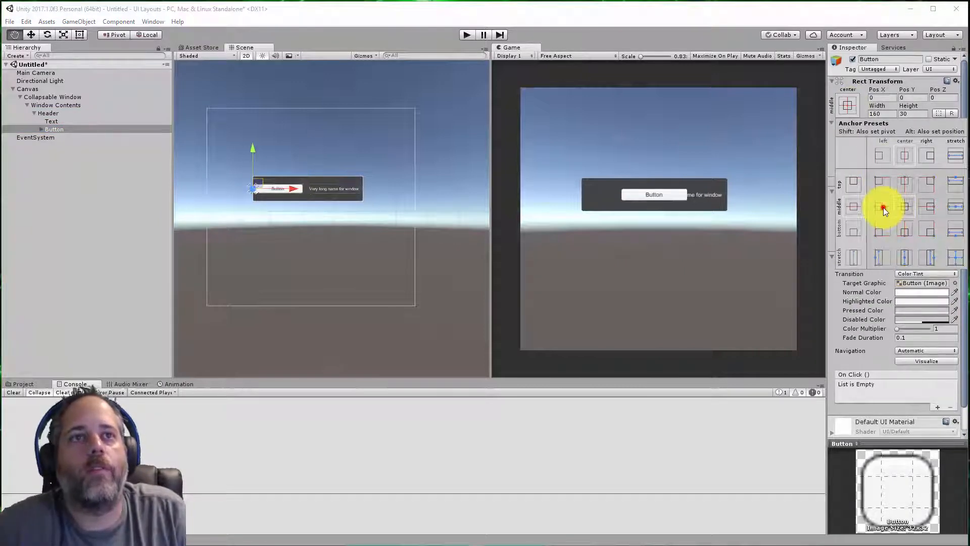
pyautogui.click(886, 96)
pyautogui.write('10')
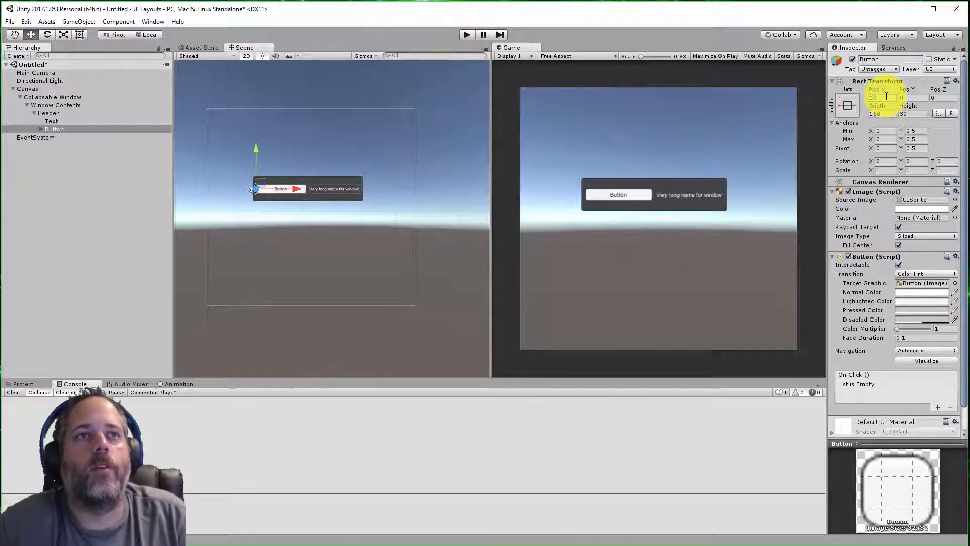
# Step: Delete the Text child object of the Button
pyautogui.click(41, 130)
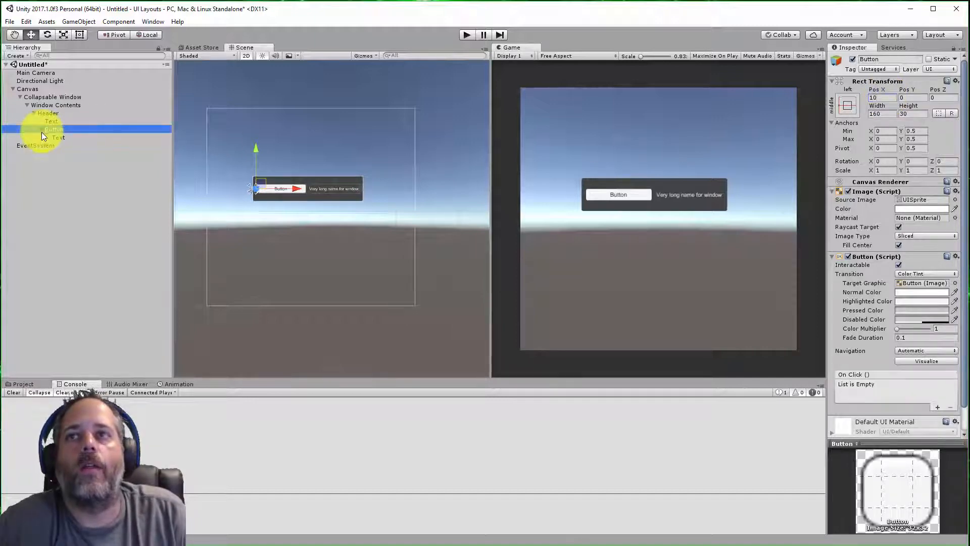
pyautogui.click(56, 136)
pyautogui.press('Delete')
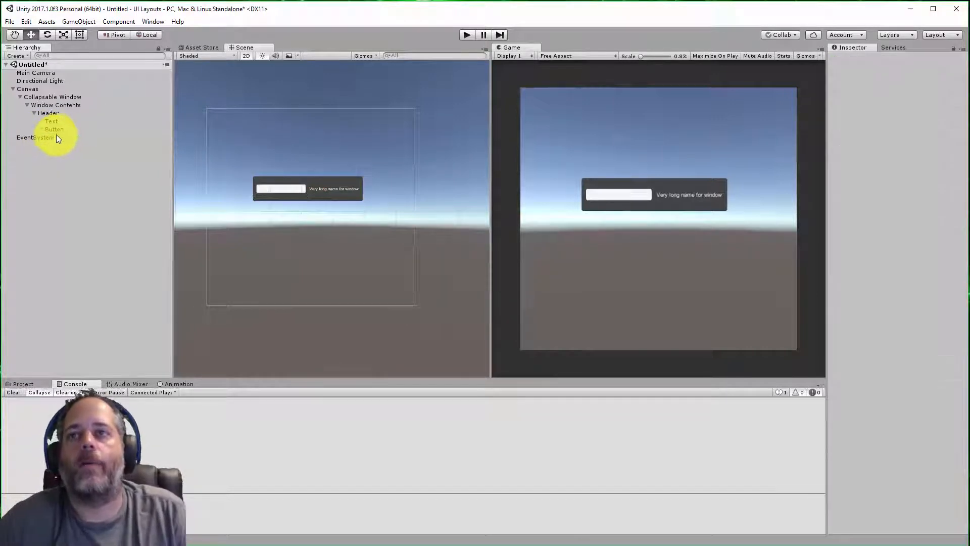
# Step: Set the Button's width to 45
pyautogui.click(57, 130)
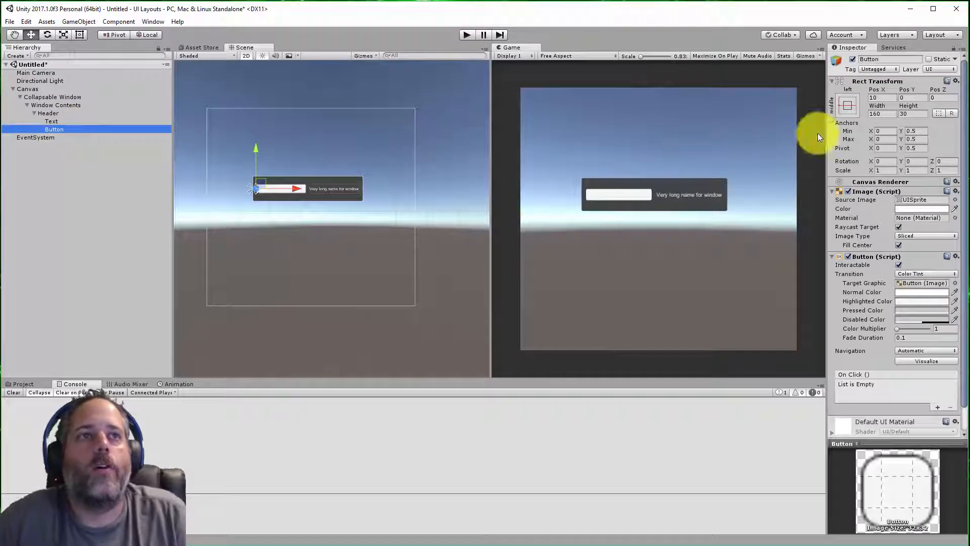
pyautogui.click(884, 114)
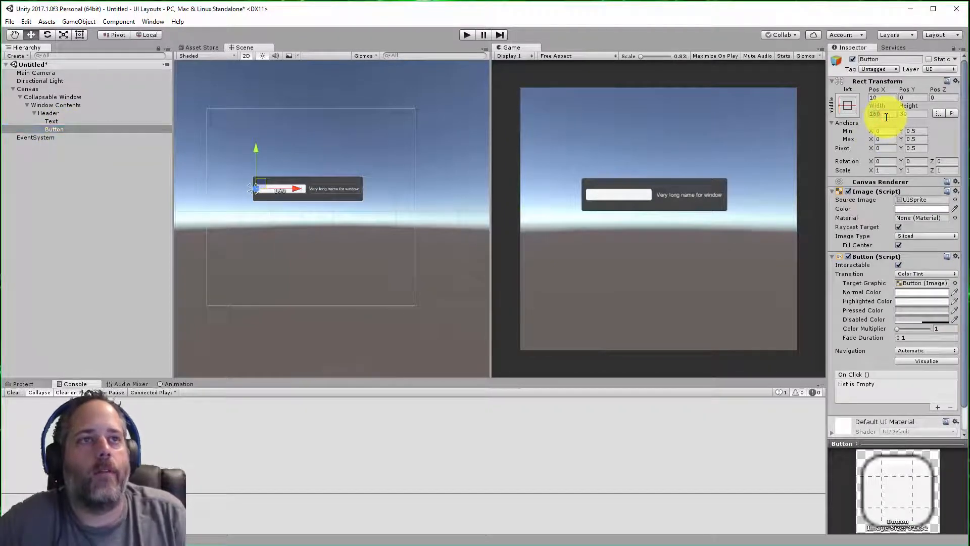
pyautogui.write('45')
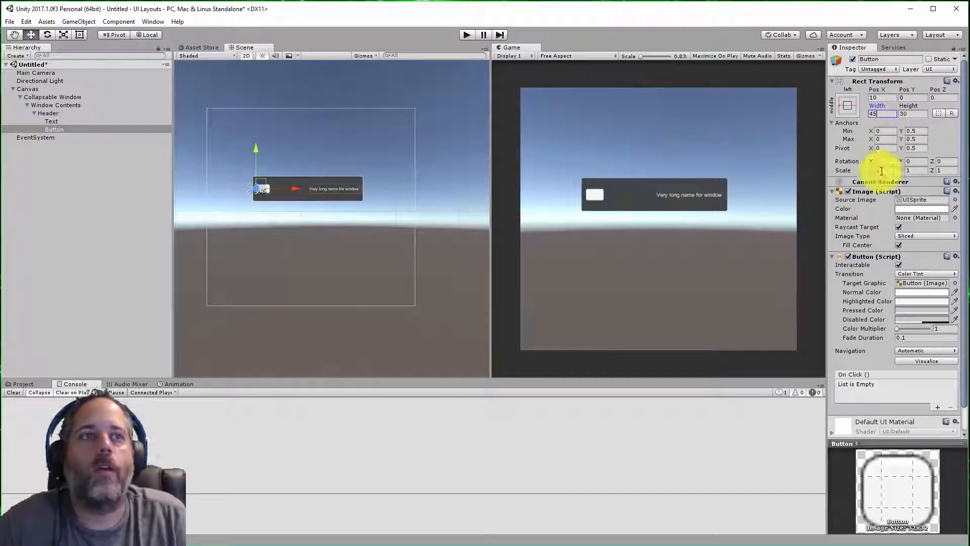
# Step: Assign the white Arrow-Down-Icon sprite as the source image of the Button's Image component
pyautogui.click(954, 200)
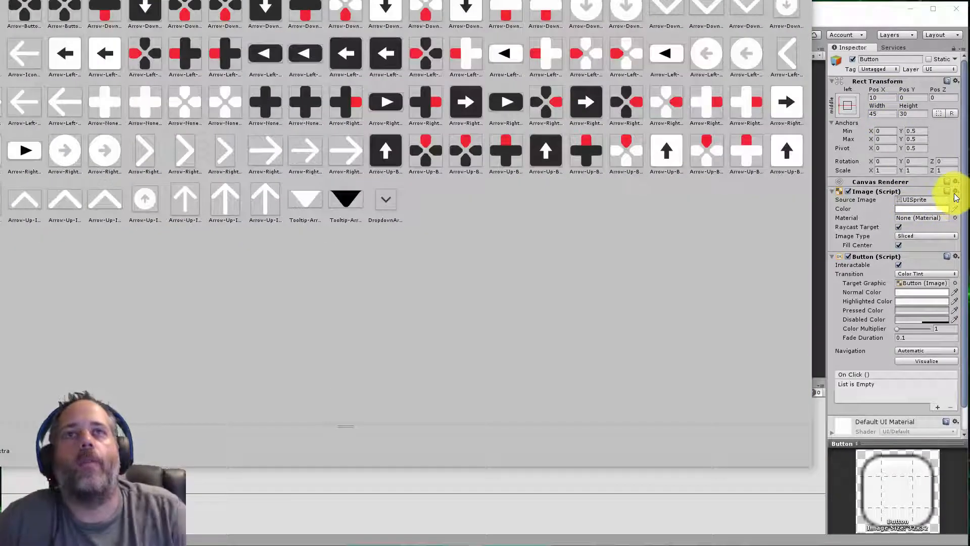
pyautogui.click(746, 10)
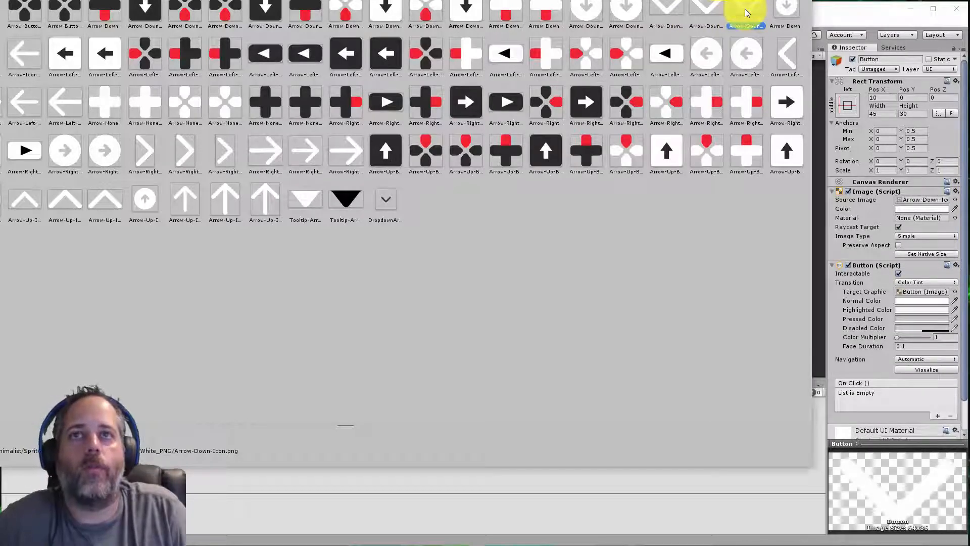
pyautogui.doubleClick(744, 9)
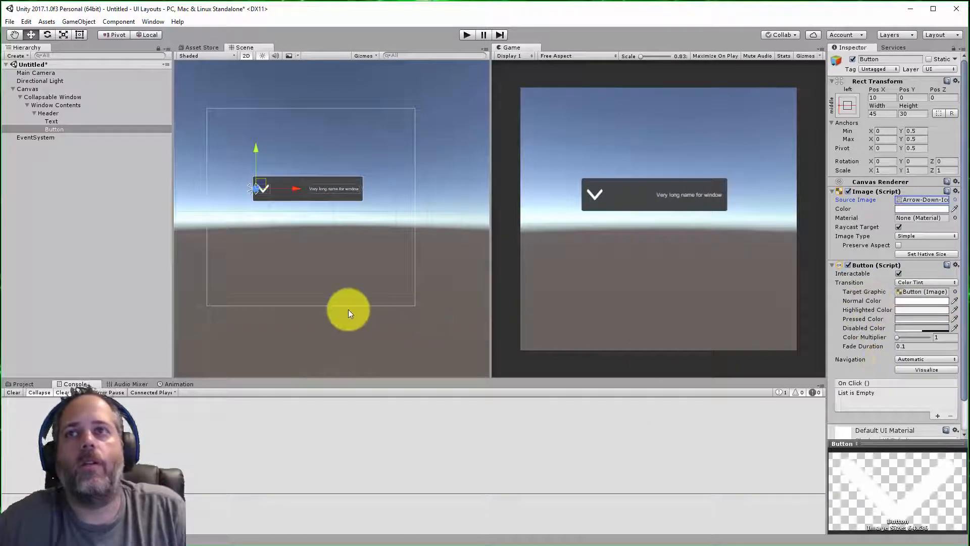
# Step: Rename the Button object as Expand Button
pyautogui.click(114, 129)
pyautogui.write('E')
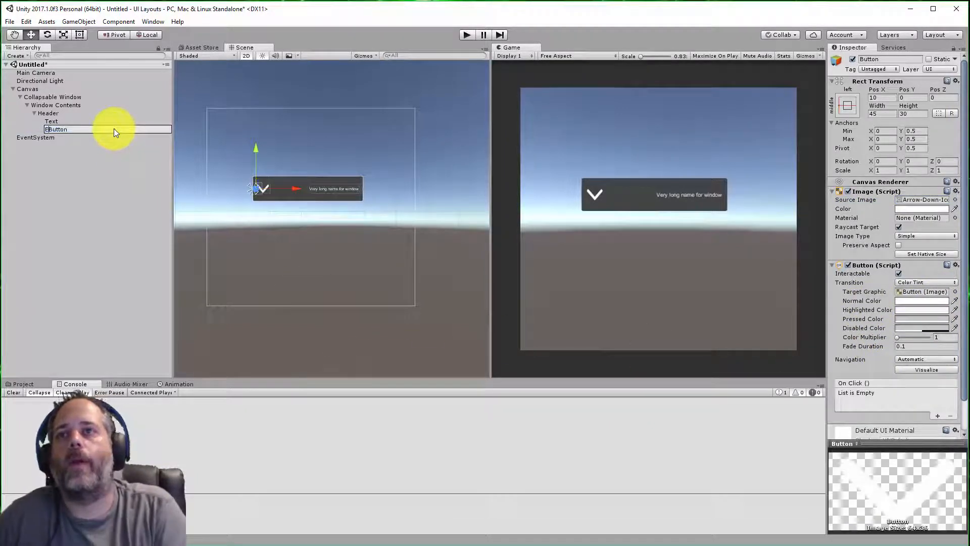
pyautogui.write('xpand')
pyautogui.press('Return')
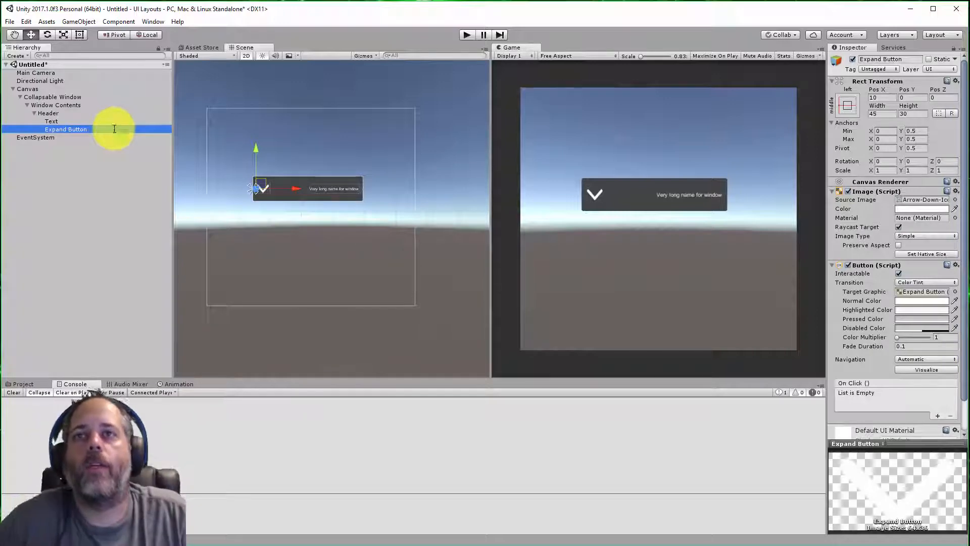
# Step: Duplicate Expand Button within Header and rename the copy as Collapse Button
pyautogui.click(104, 121)
pyautogui.click(104, 129)
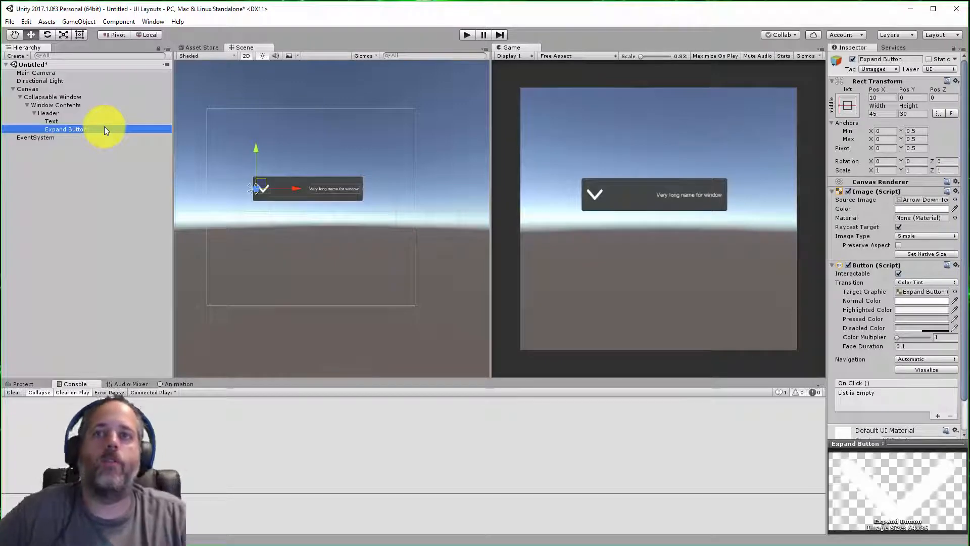
pyautogui.hotkey('ctrl', 'd')
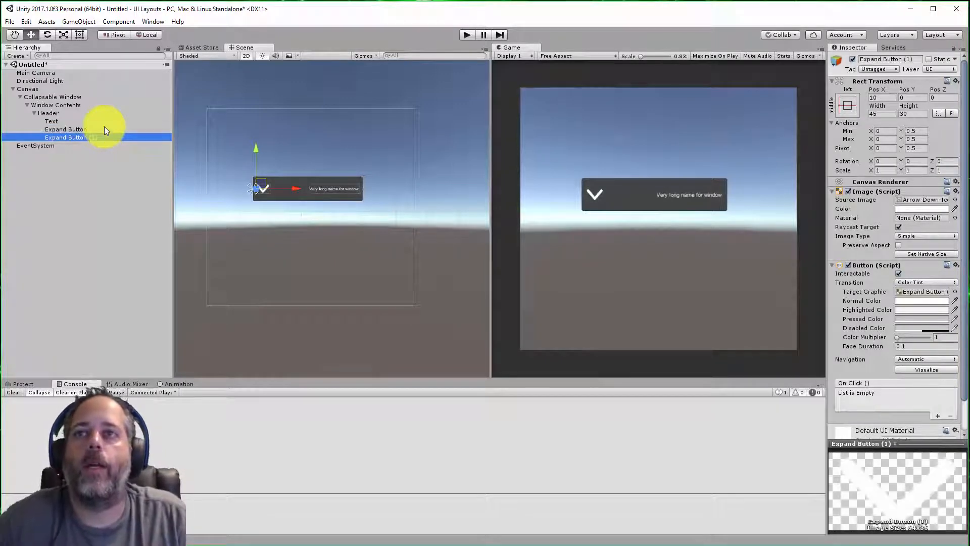
pyautogui.press('F2')
pyautogui.press('Home')
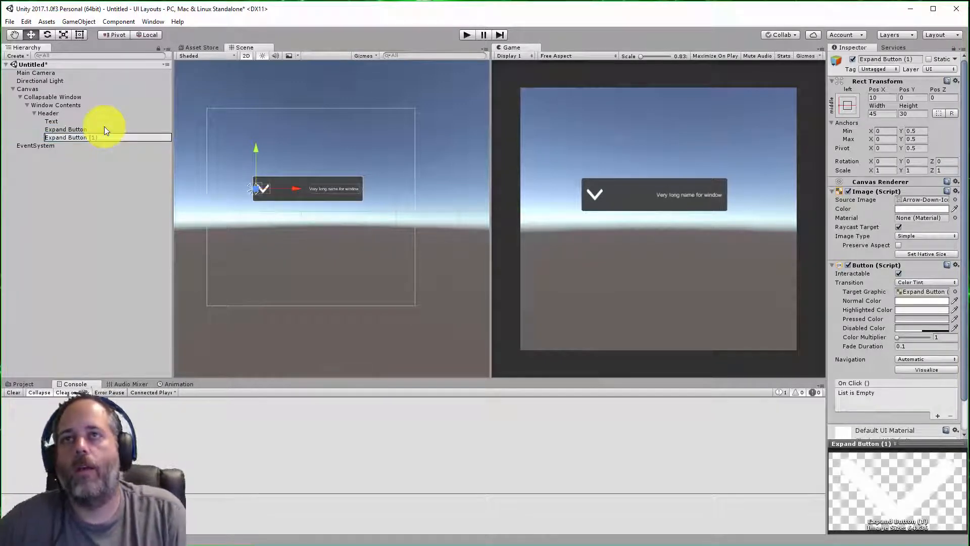
pyautogui.hotkey('ctrl', 'shift', 'Right')
pyautogui.write('Collapse')
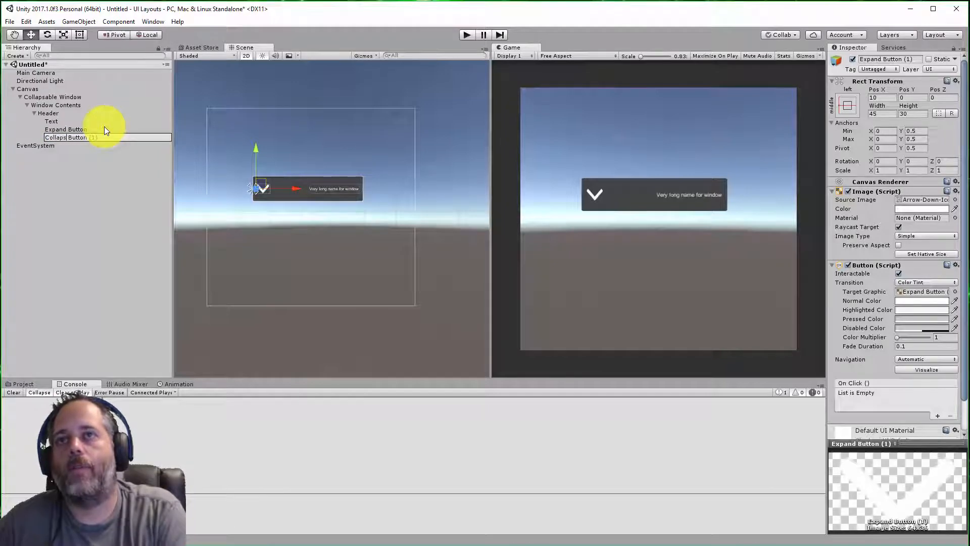
pyautogui.press('BackSpace')
pyautogui.press('BackSpace')
pyautogui.press('Return')
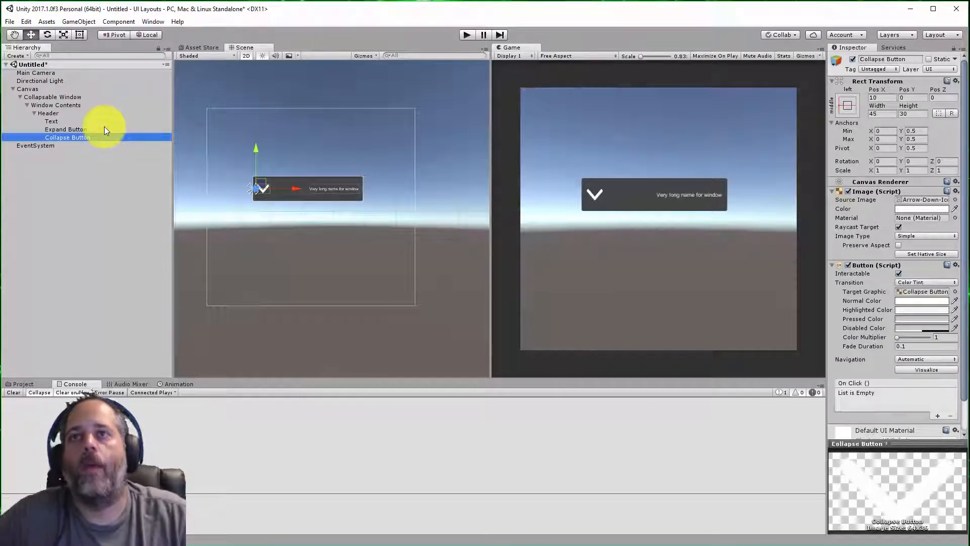
# Step: Add two empty On Click event entries to Expand Button's Button component
pyautogui.click(104, 129)
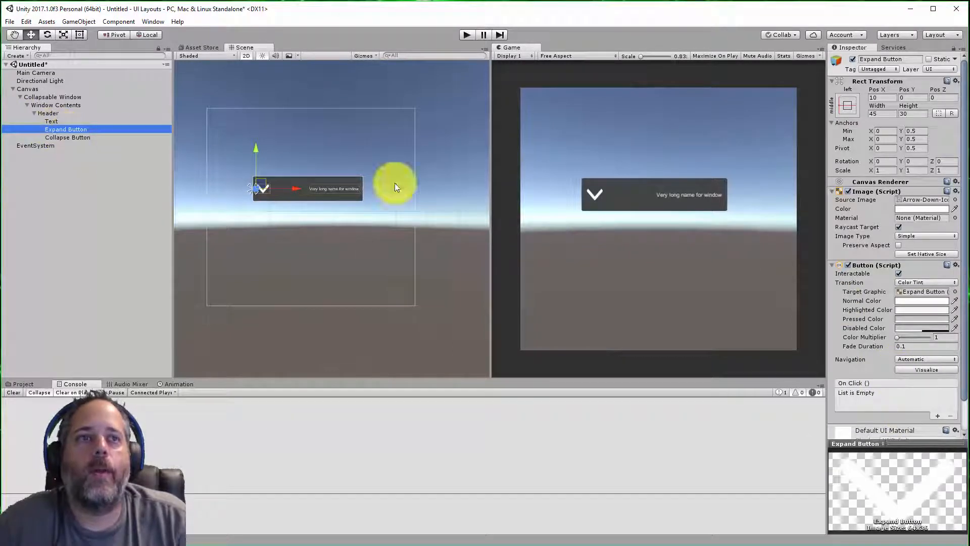
pyautogui.click(833, 192)
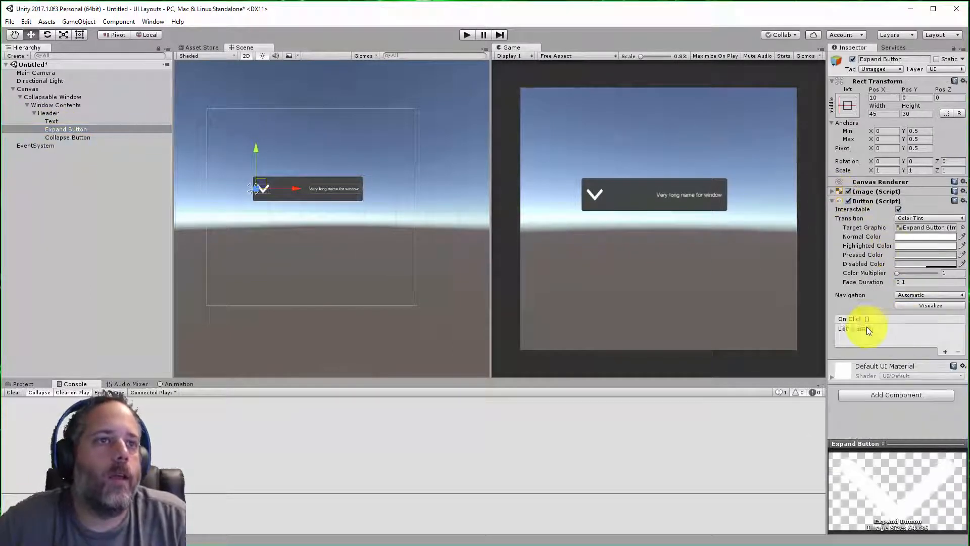
pyautogui.click(945, 351)
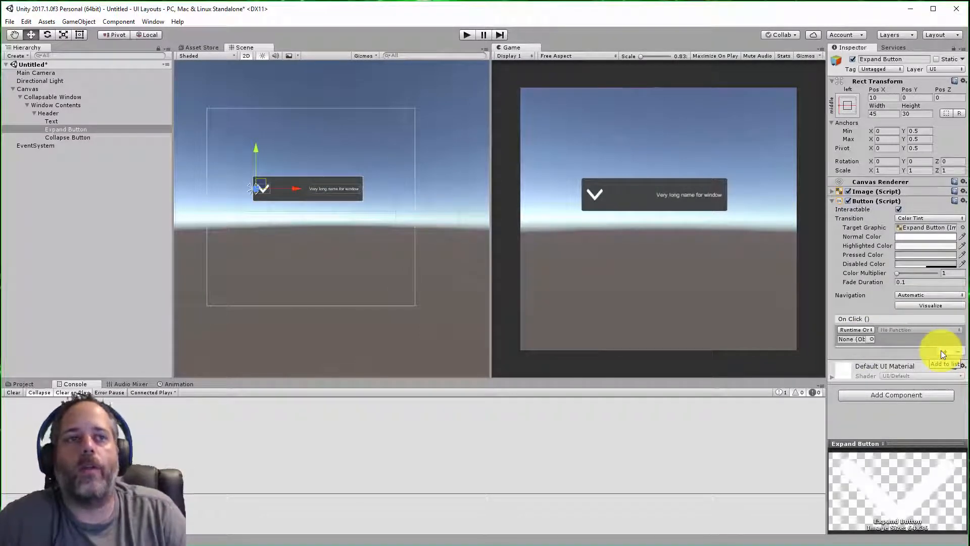
pyautogui.click(942, 351)
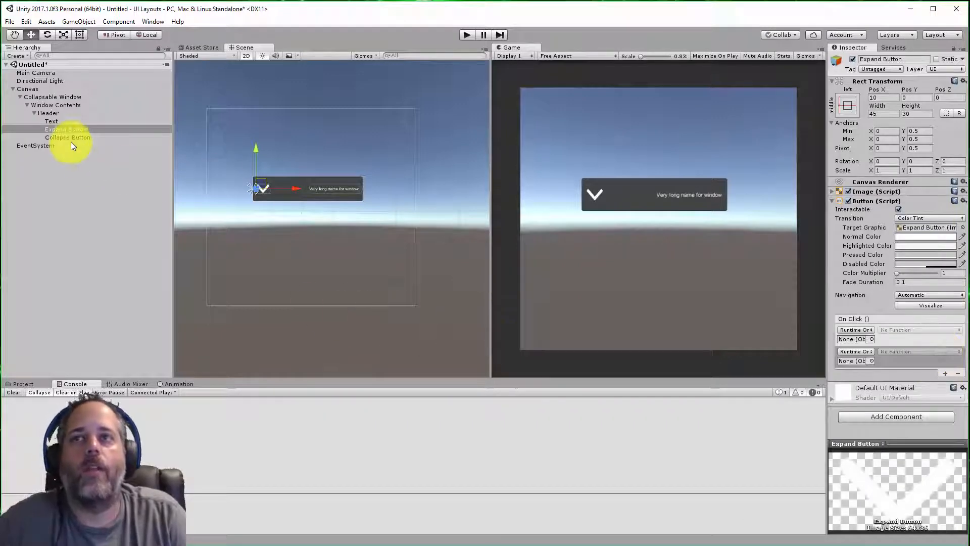
# Step: Make Expand Button's first On Click entry call GameObject.SetActive on Expand Button with the value unchecked
pyautogui.moveTo(62, 131); pyautogui.dragTo(757, 345)
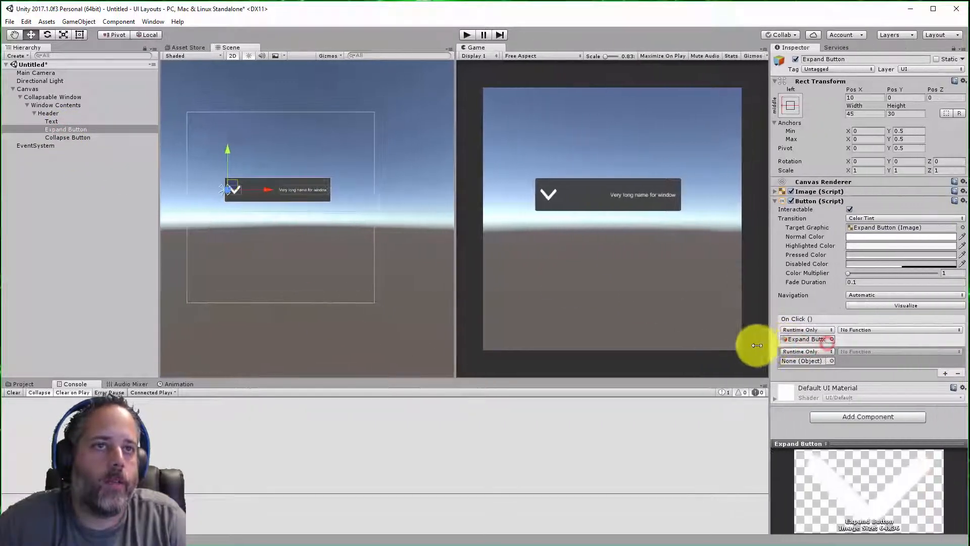
pyautogui.click(844, 328)
pyautogui.moveTo(849, 357)
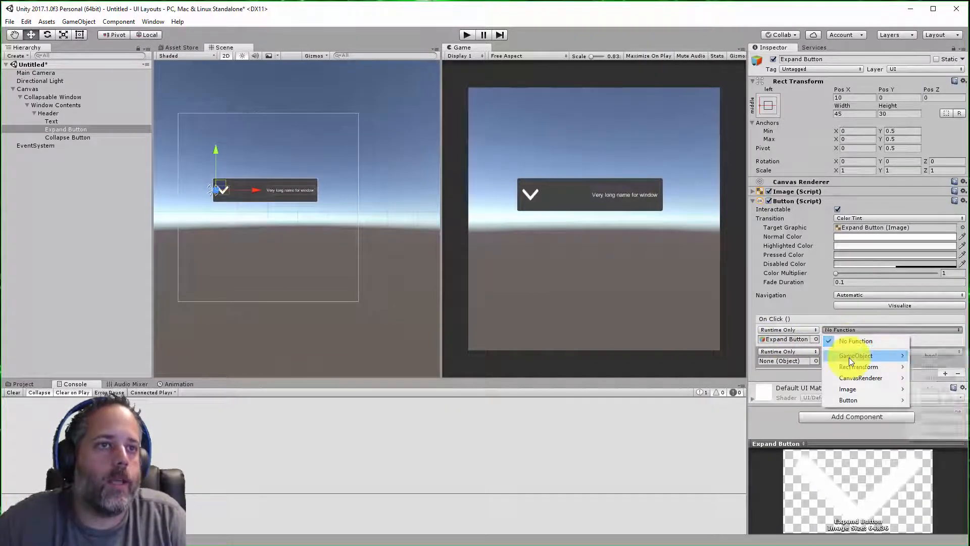
pyautogui.click(941, 433)
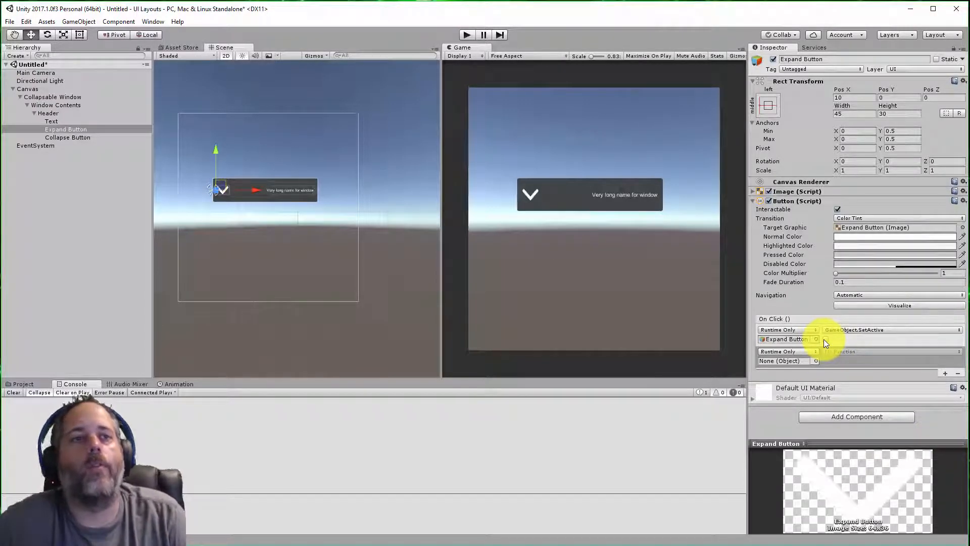
pyautogui.click(772, 59)
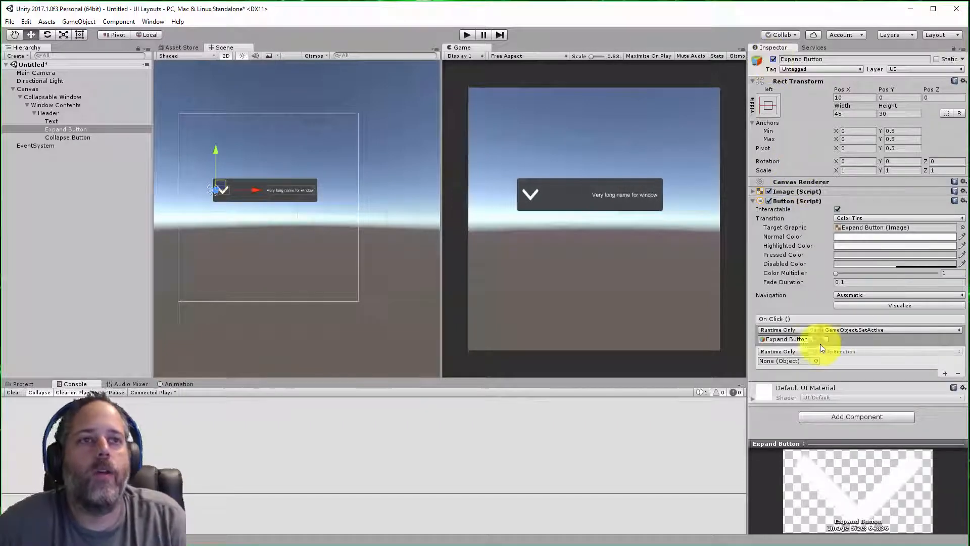
# Step: Make Expand Button's second On Click entry call GameObject.SetActive on Collapse Button with the value checked
pyautogui.moveTo(76, 138); pyautogui.dragTo(806, 368)
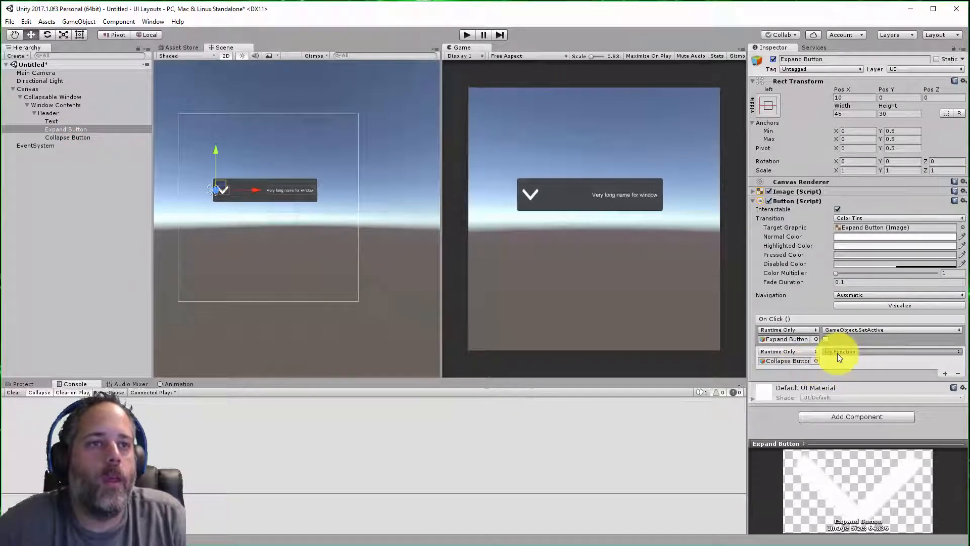
pyautogui.click(838, 352)
pyautogui.moveTo(856, 377)
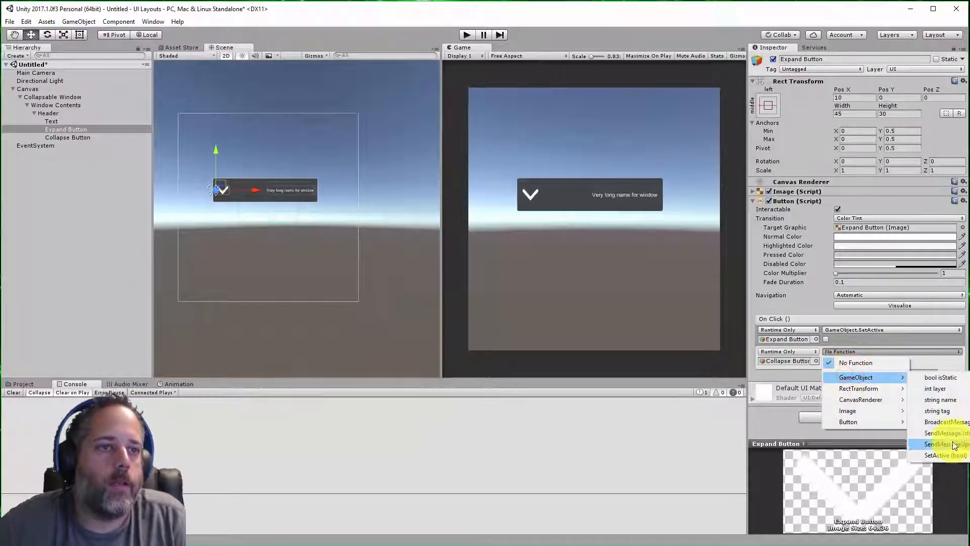
pyautogui.click(950, 456)
pyautogui.click(826, 361)
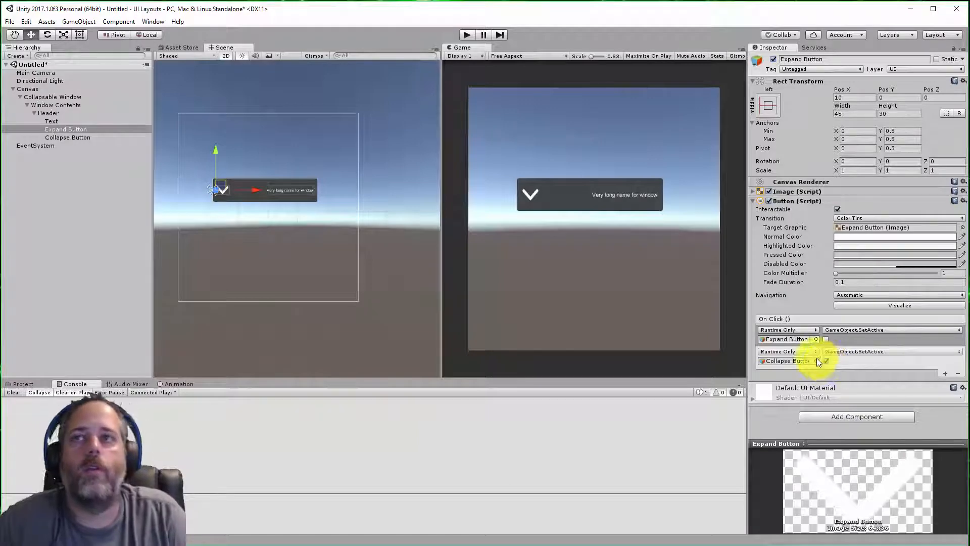
# Step: Add two On Click entries to Collapse Button and make the second call GameObject.SetActive on Collapse Button with the value unchecked
pyautogui.click(74, 137)
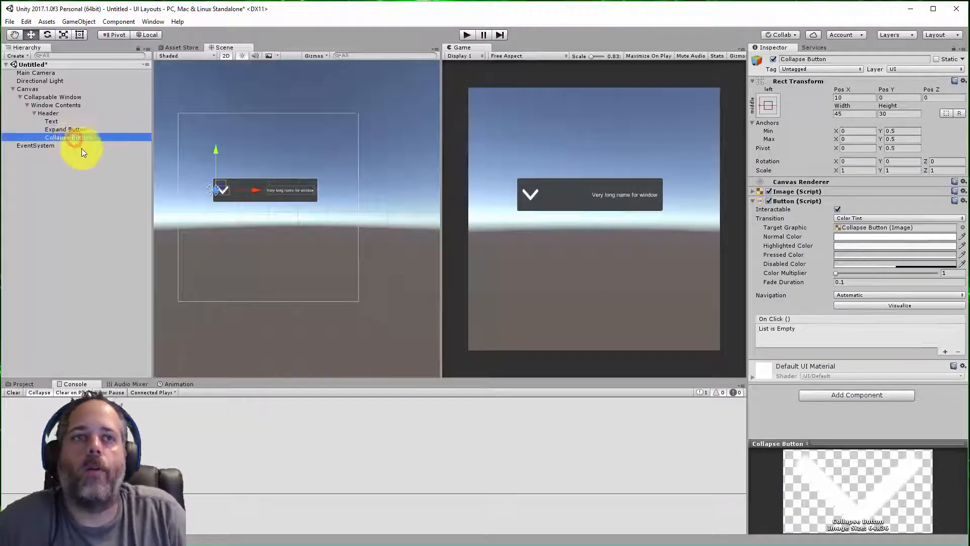
pyautogui.click(944, 351)
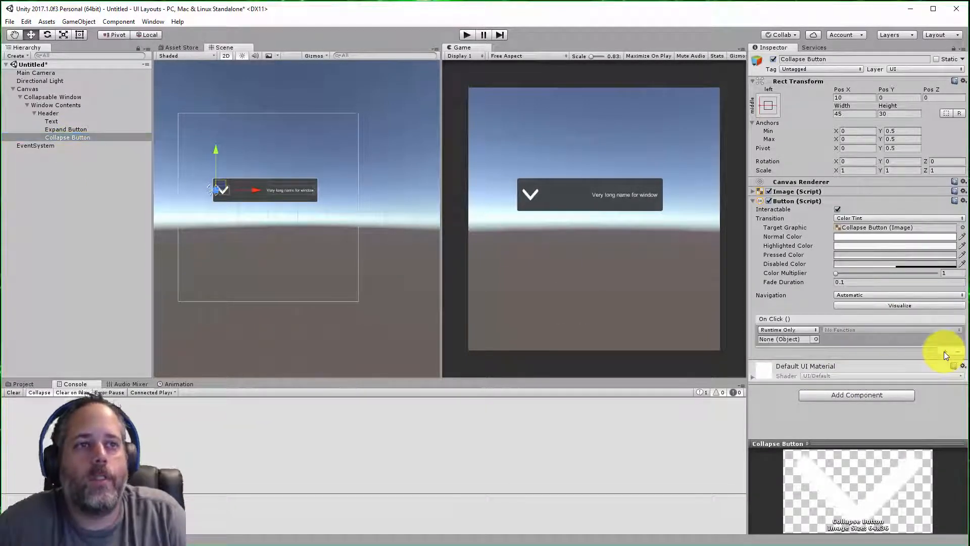
pyautogui.click(944, 351)
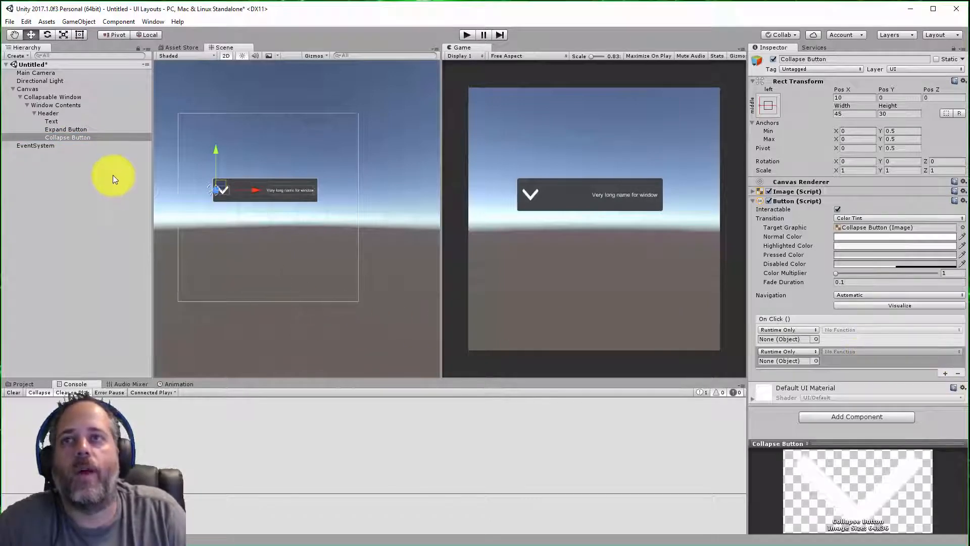
pyautogui.moveTo(71, 138); pyautogui.dragTo(792, 362)
pyautogui.click(850, 351)
pyautogui.moveTo(859, 378)
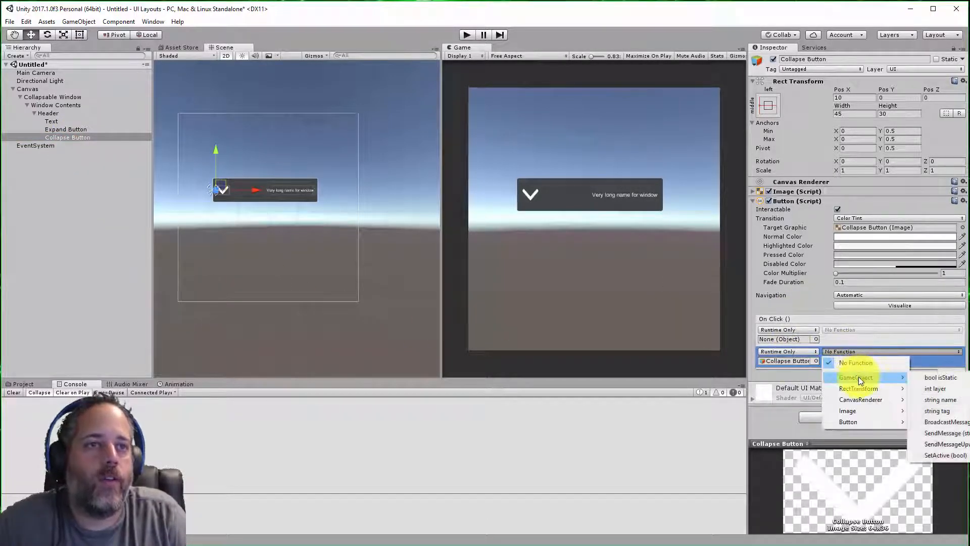
pyautogui.click(943, 454)
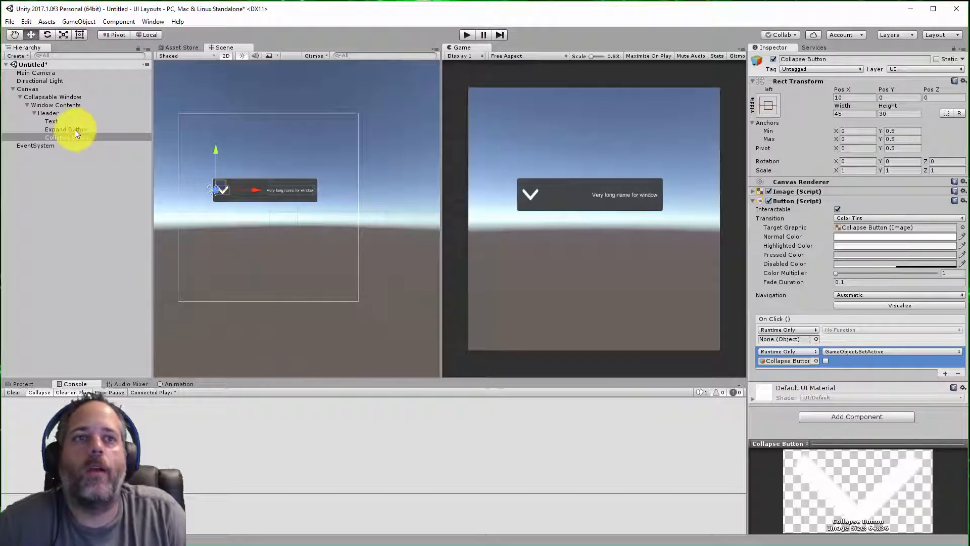
# Step: Make Collapse Button's first On Click entry call GameObject.SetActive on Expand Button with the value checked
pyautogui.moveTo(75, 129); pyautogui.dragTo(779, 345)
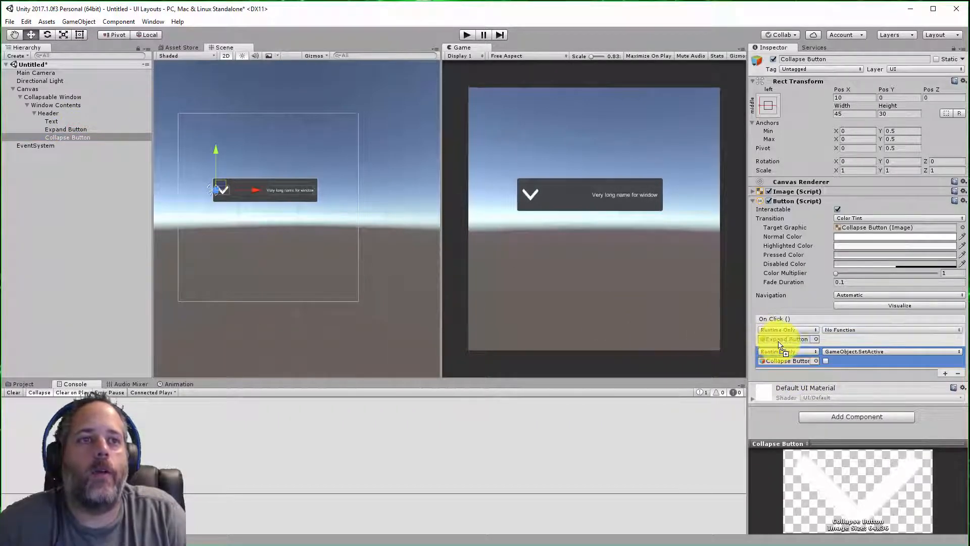
pyautogui.click(850, 329)
pyautogui.moveTo(860, 354)
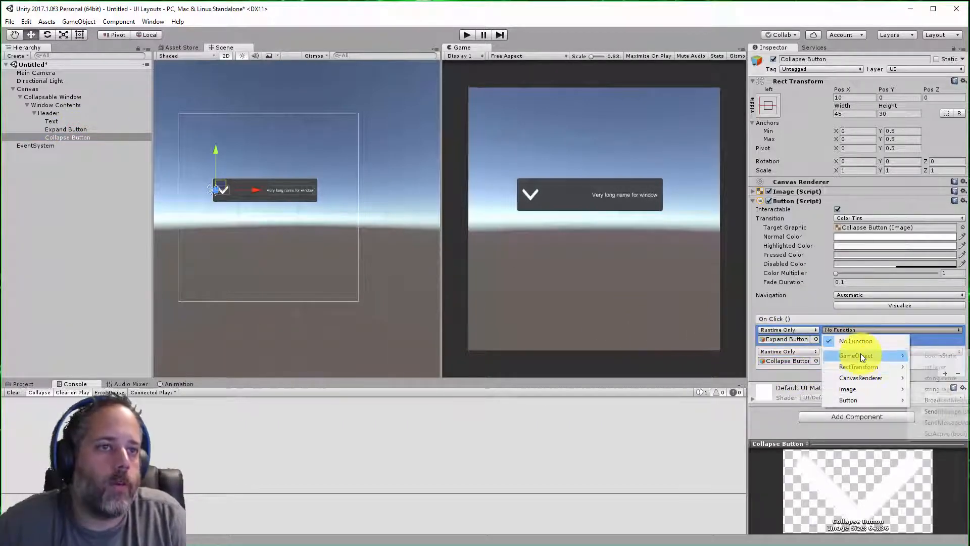
pyautogui.click(951, 435)
pyautogui.click(826, 340)
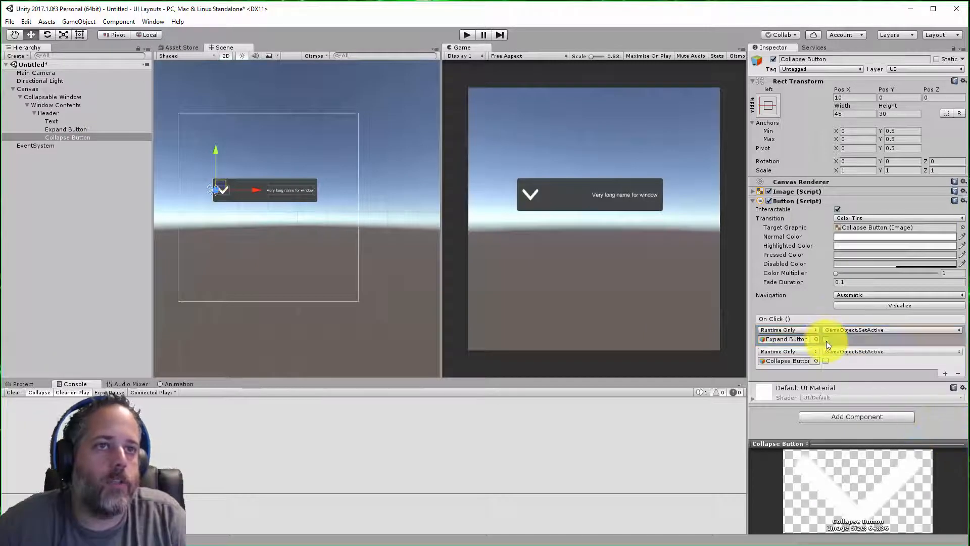
# Step: Deactivate Expand Button and flip Collapse Button vertically by setting its Y scale to -1
pyautogui.click(81, 130)
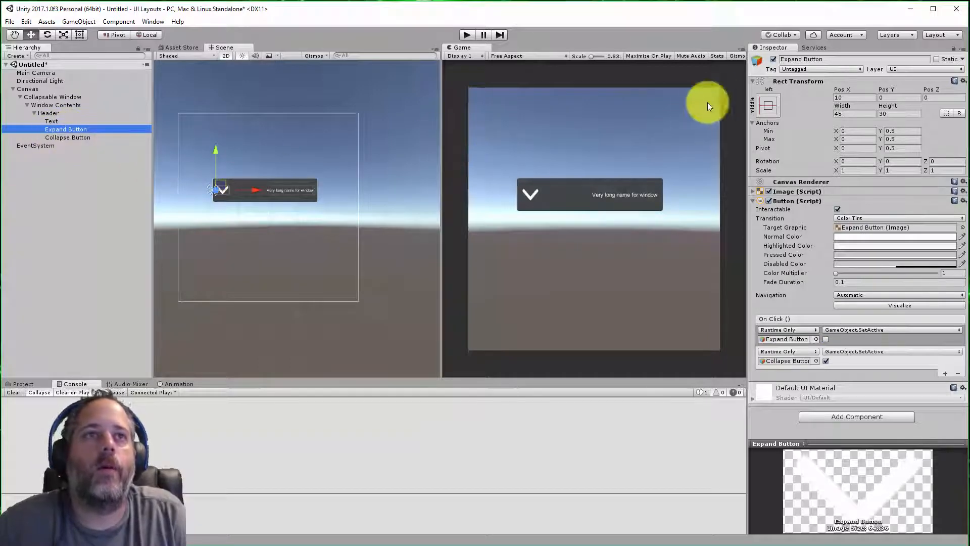
pyautogui.click(774, 59)
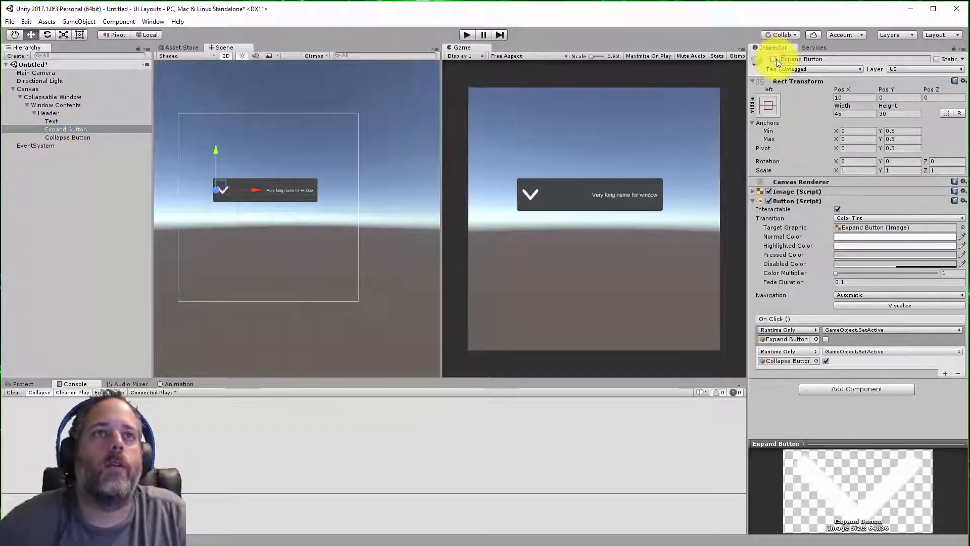
pyautogui.click(80, 138)
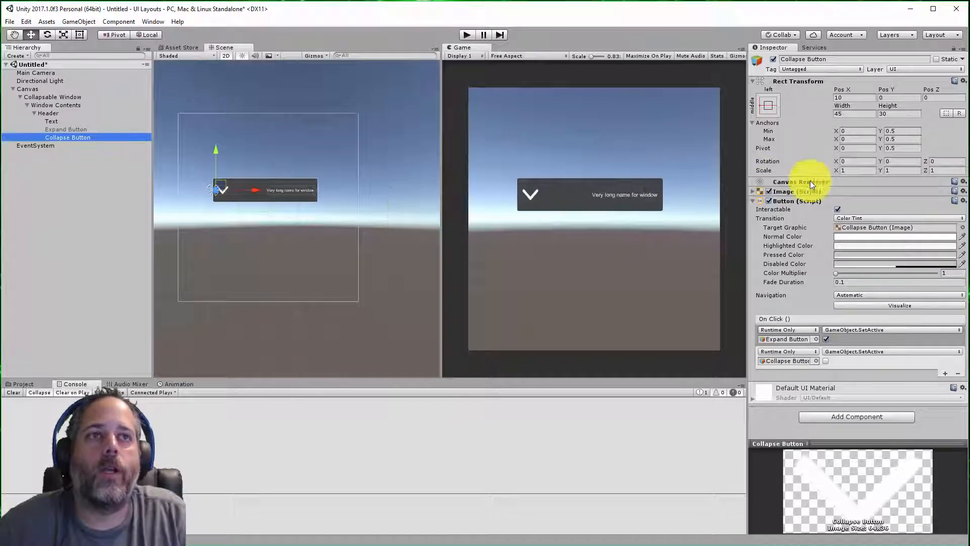
pyautogui.click(901, 170)
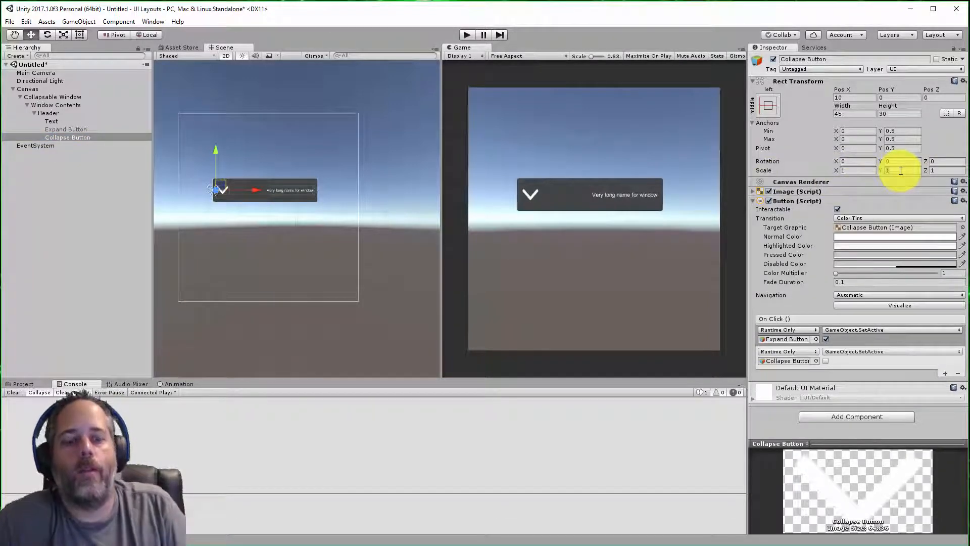
pyautogui.write('-1')
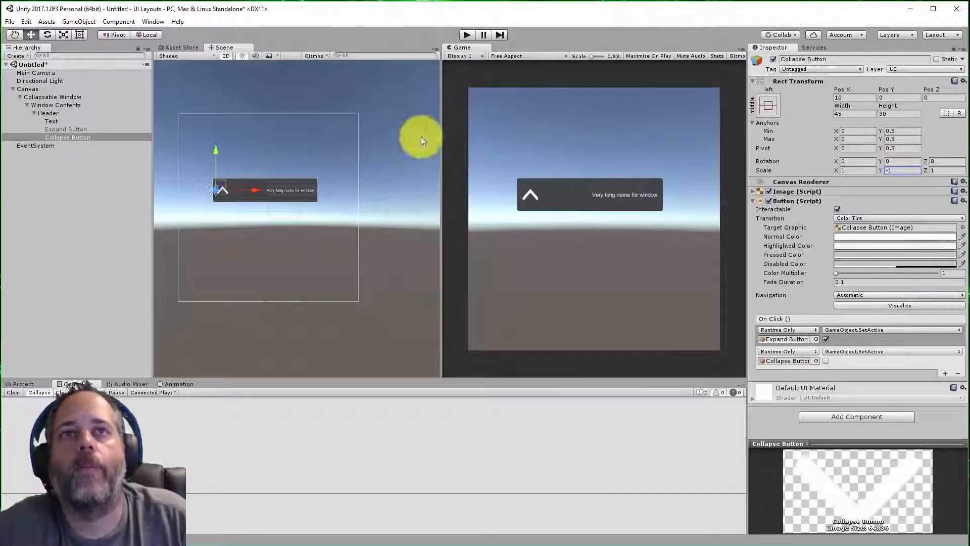
# Step: Run the scene, test toggling between the Collapse and Expand arrows while inspecting the EventSystem, and stop play mode
pyautogui.click(464, 36)
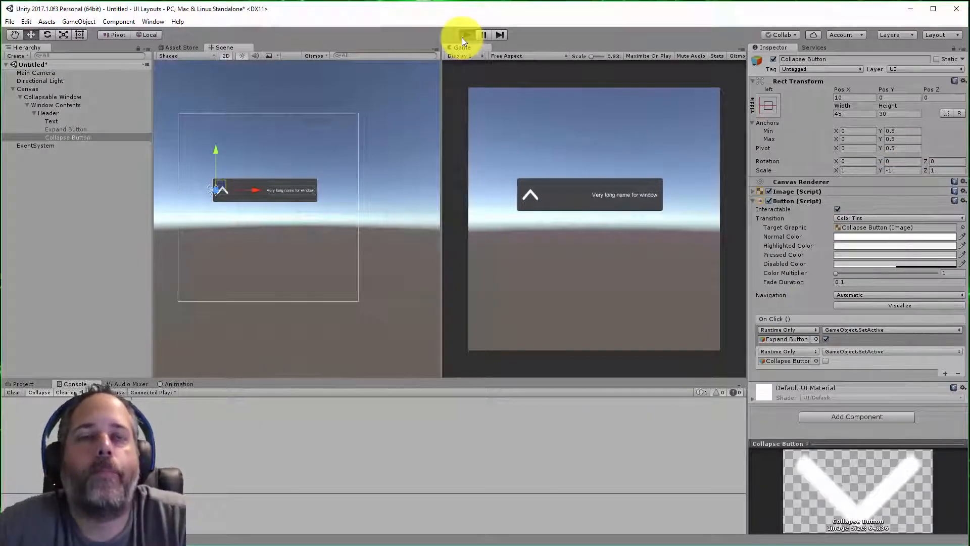
pyautogui.click(527, 193)
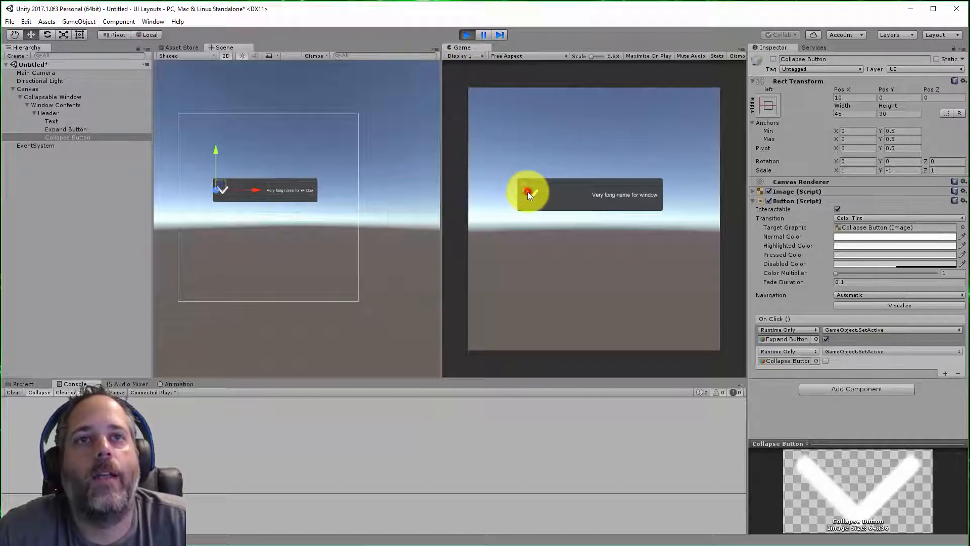
pyautogui.click(528, 193)
pyautogui.click(527, 193)
pyautogui.click(528, 194)
pyautogui.click(528, 192)
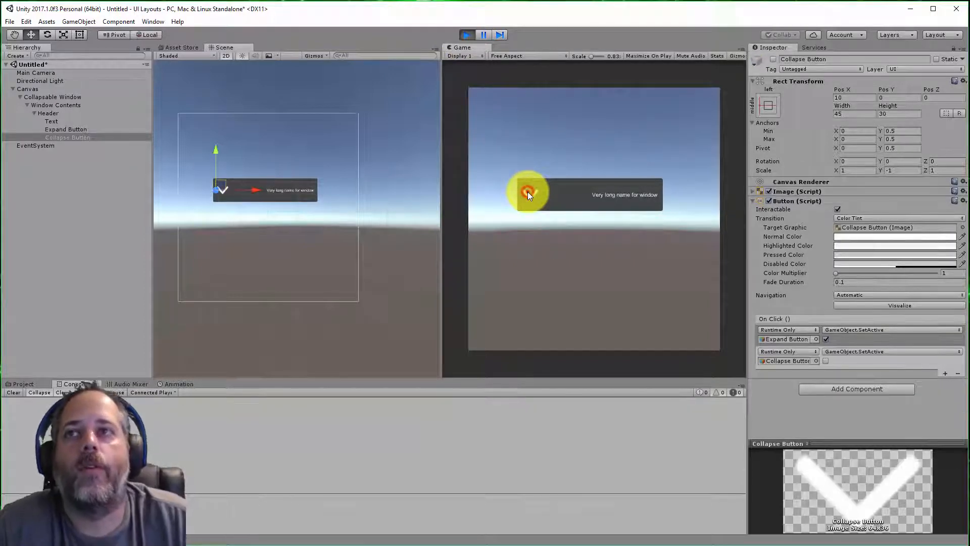
pyautogui.click(41, 145)
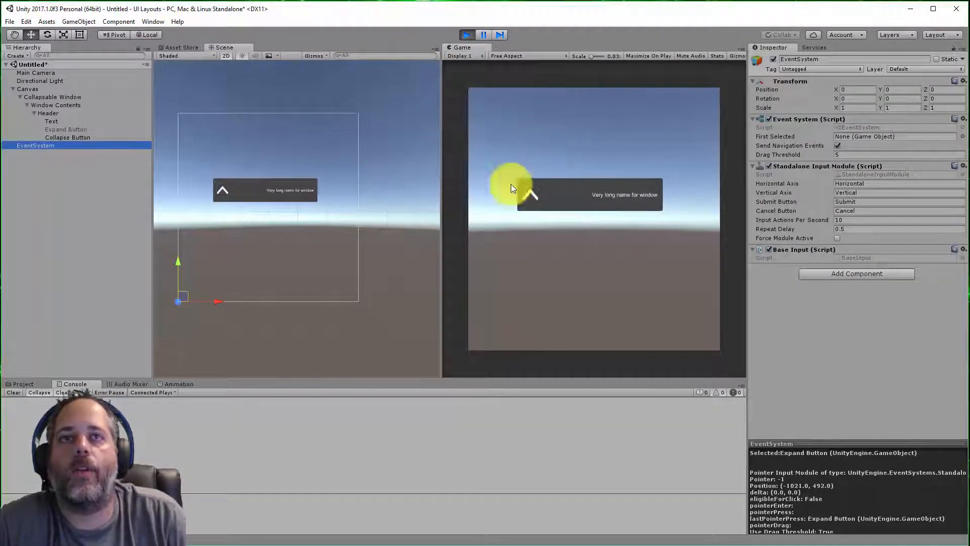
pyautogui.click(523, 198)
pyautogui.click(530, 198)
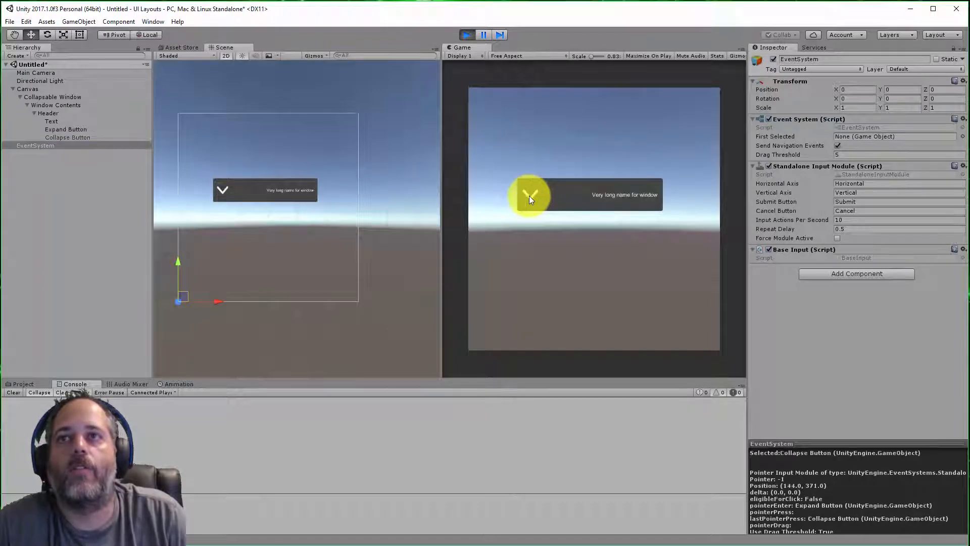
pyautogui.click(529, 198)
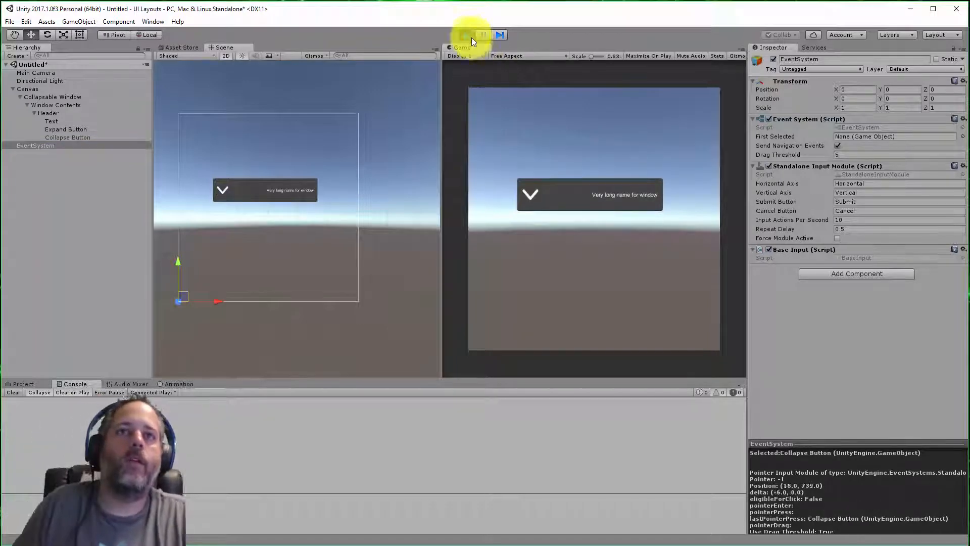
pyautogui.click(468, 34)
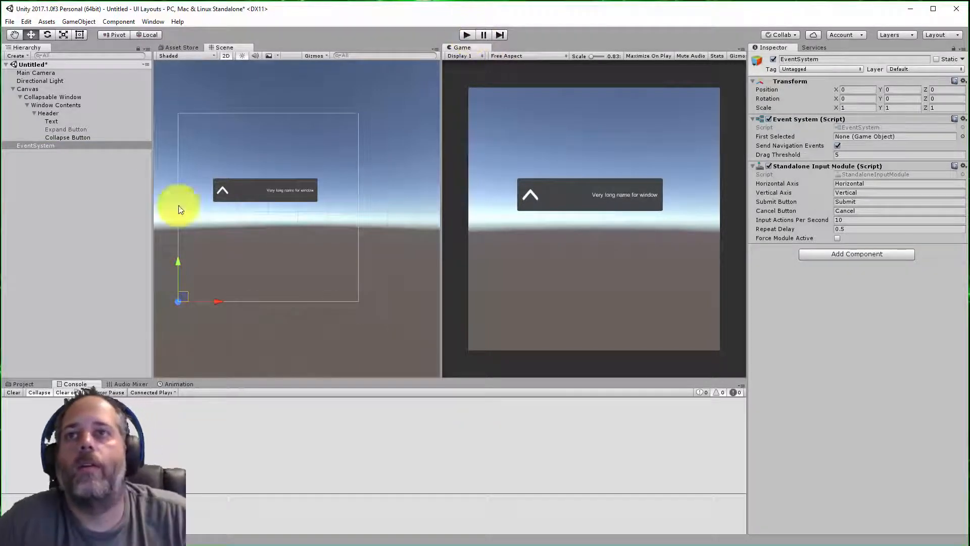
# Step: Fold the Header in the object tree and change the window's title text to "Expandable Windowt"
pyautogui.click(33, 114)
pyautogui.click(49, 106)
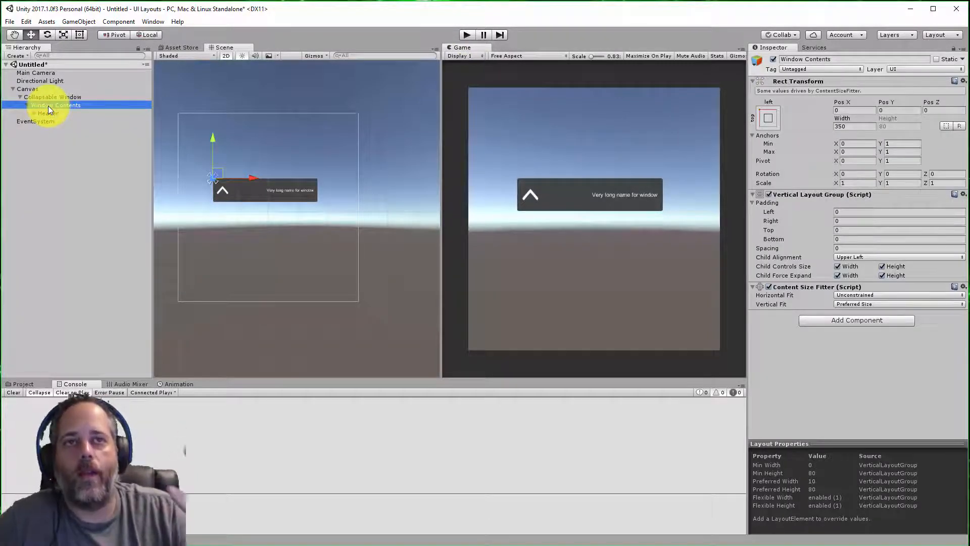
pyautogui.click(268, 189)
pyautogui.click(852, 210)
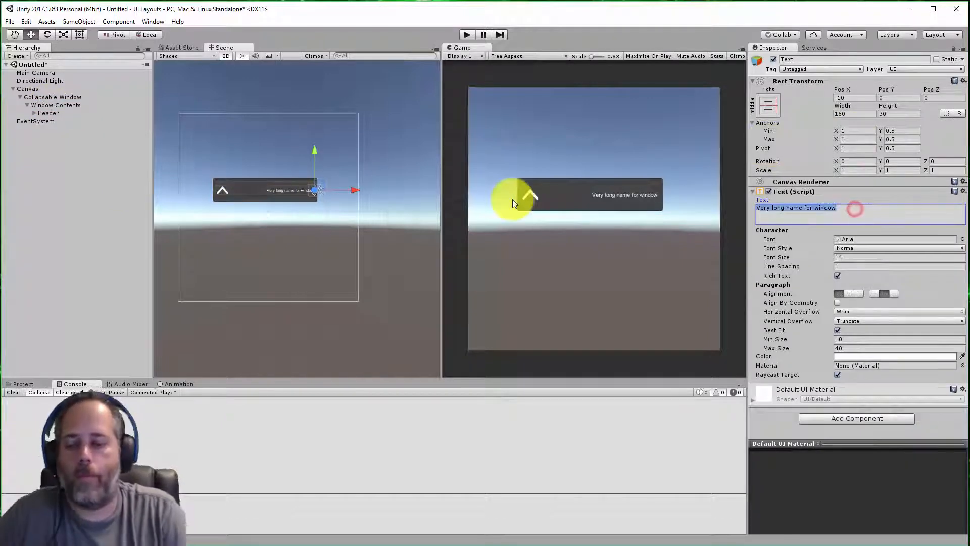
pyautogui.write('Expandable')
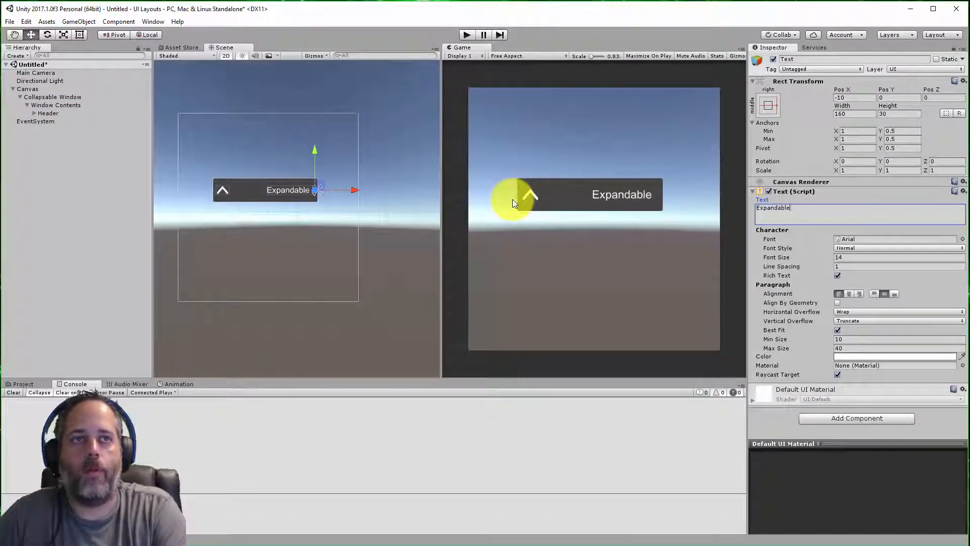
pyautogui.write(' Windowt')
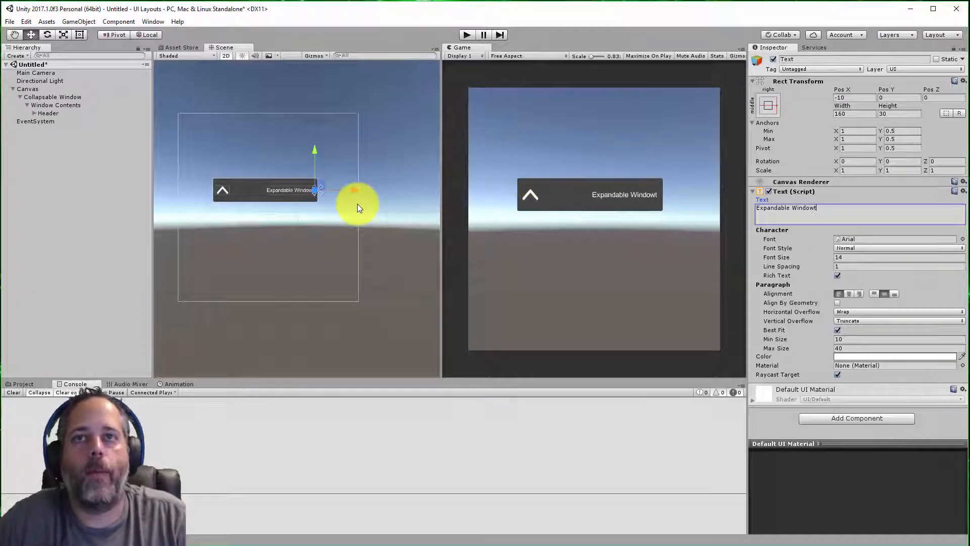
# Step: Correct the window title to "Expandable Window" and widen its text box leftward toward the arrow so the text enlarges
pyautogui.write('r')
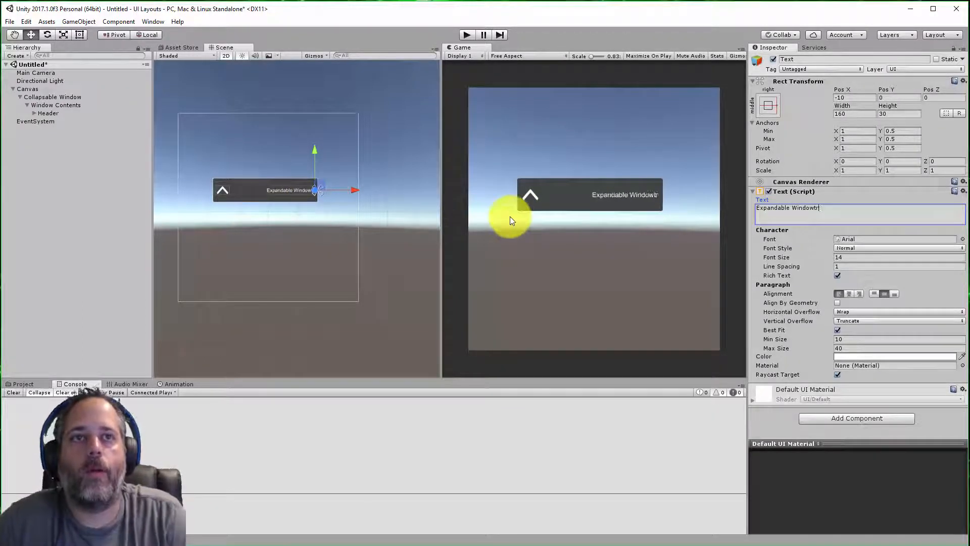
pyautogui.press('BackSpace')
pyautogui.press('BackSpace')
pyautogui.click(265, 190)
pyautogui.press('r')
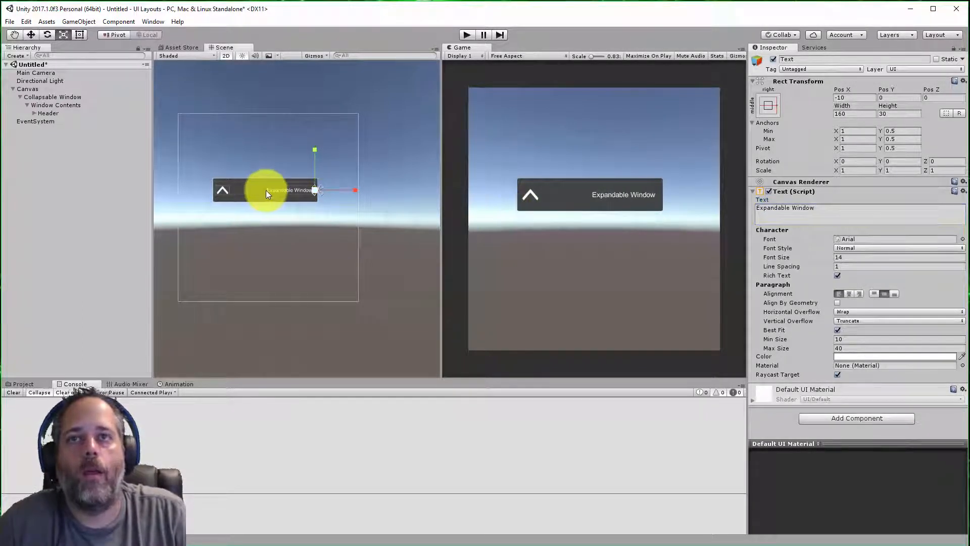
pyautogui.press('t')
pyautogui.moveTo(266, 190); pyautogui.dragTo(238, 190)
# Step: Create an empty child object named Body under Window Contents
pyautogui.click(55, 105)
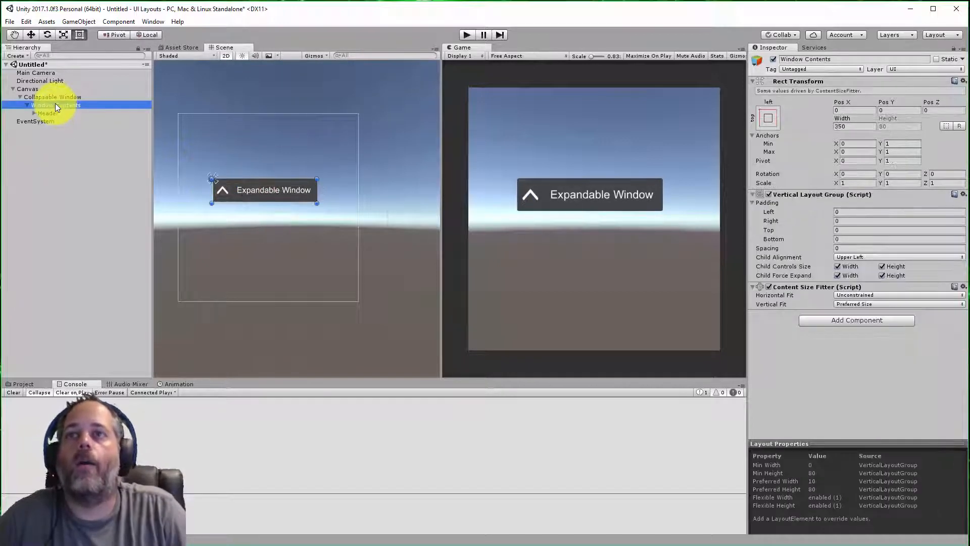
pyautogui.rightClick(56, 104)
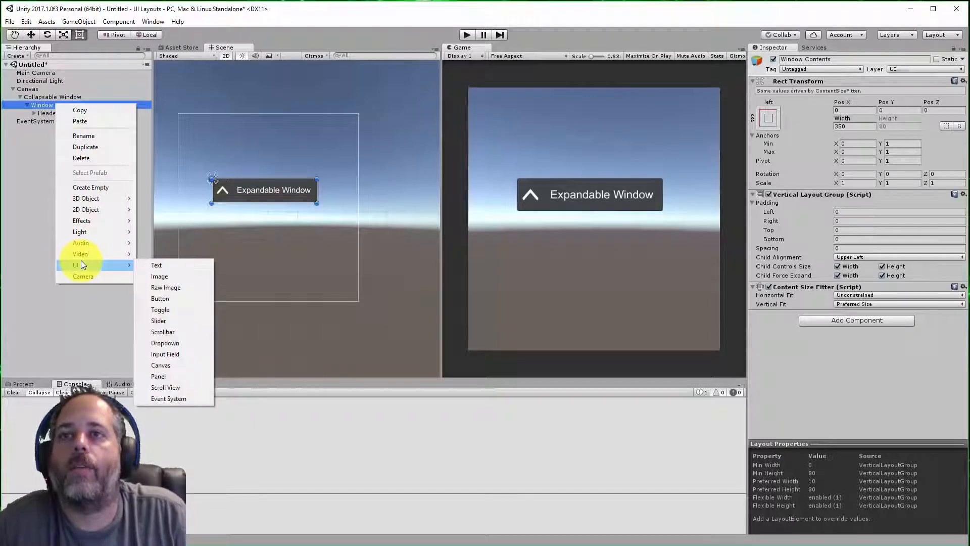
pyautogui.click(92, 188)
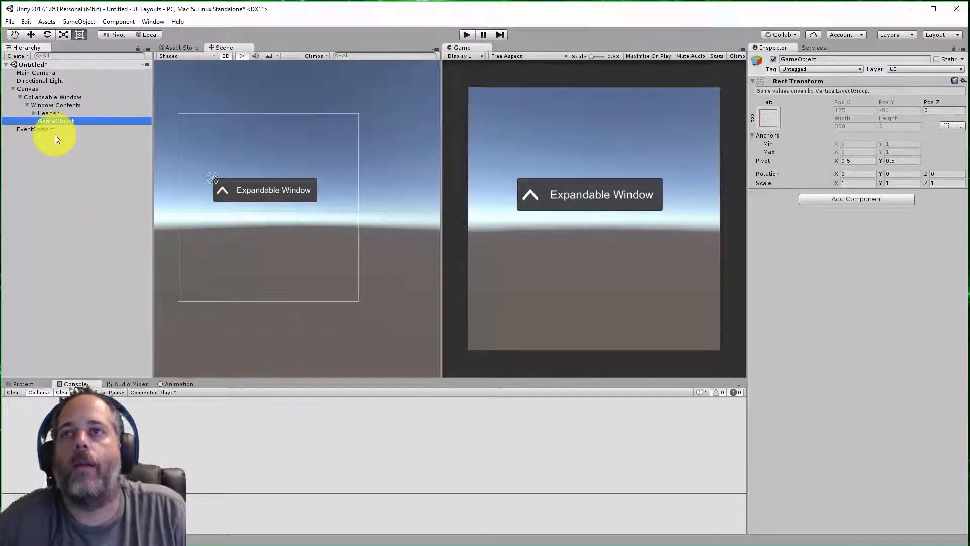
pyautogui.write('Body')
pyautogui.press('Return')
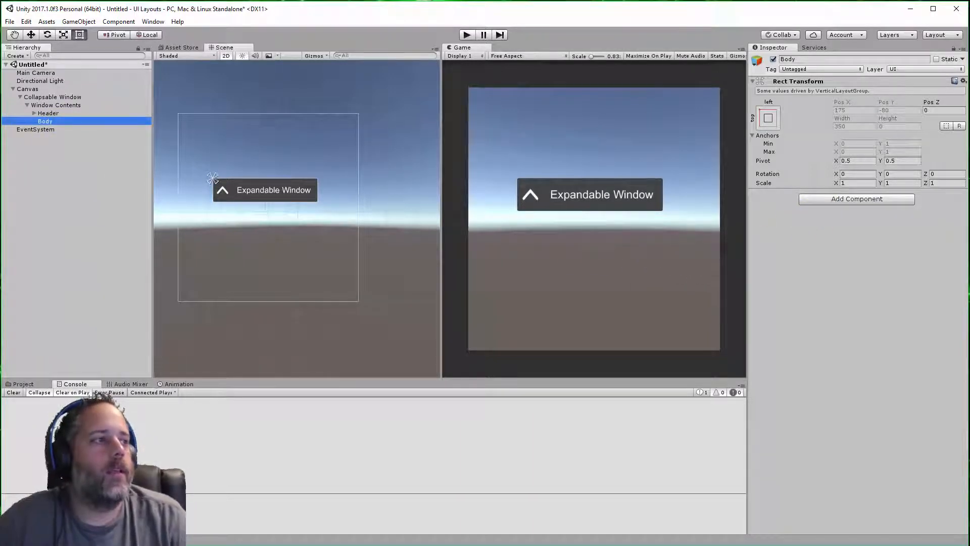
# Step: Add a Content Size Fitter component to Body and set its Vertical Fit to Preferred Size
pyautogui.click(841, 201)
pyautogui.write('conten')
pyautogui.press('Return')
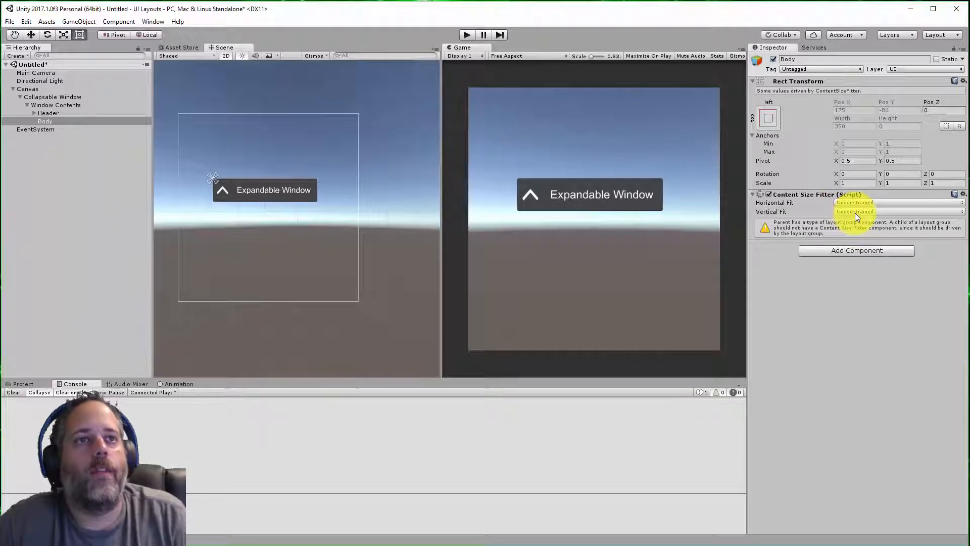
pyautogui.click(854, 213)
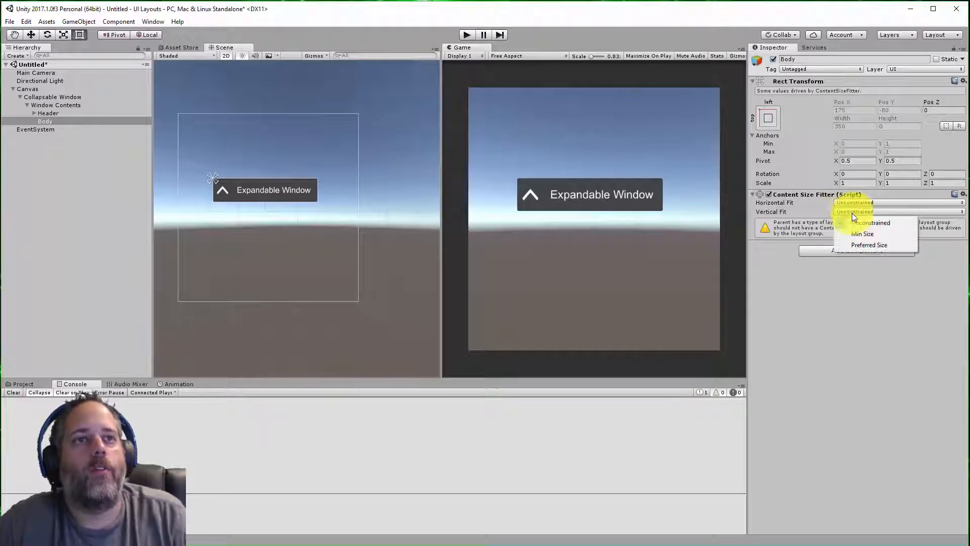
pyautogui.click(870, 246)
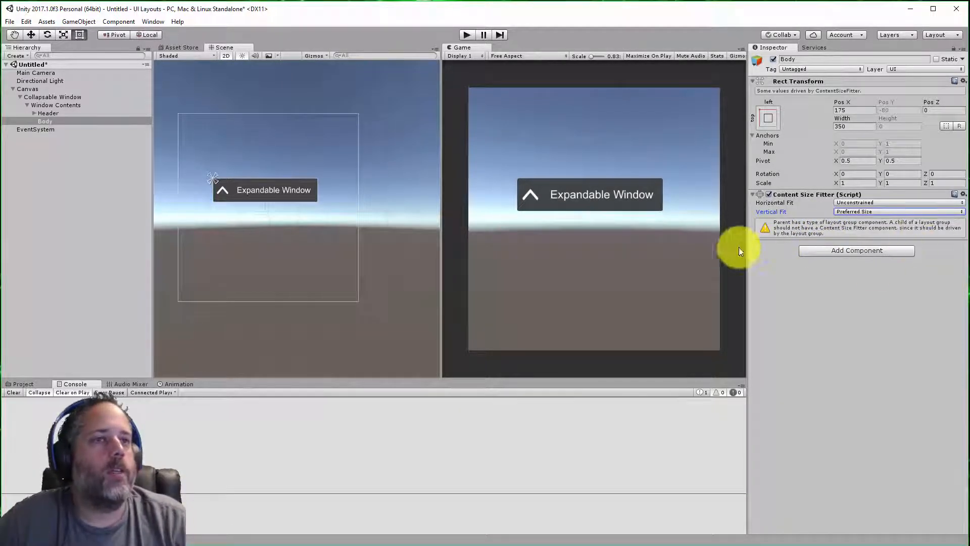
# Step: Add a Vertical Layout Group to Body and enable Child Controls Size for both width and height
pyautogui.click(822, 250)
pyautogui.write('ver')
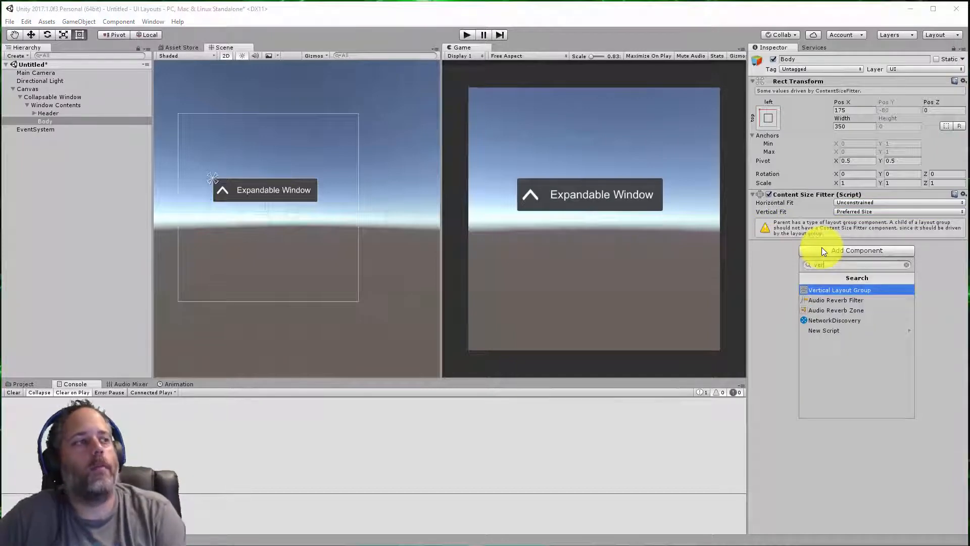
pyautogui.press('Return')
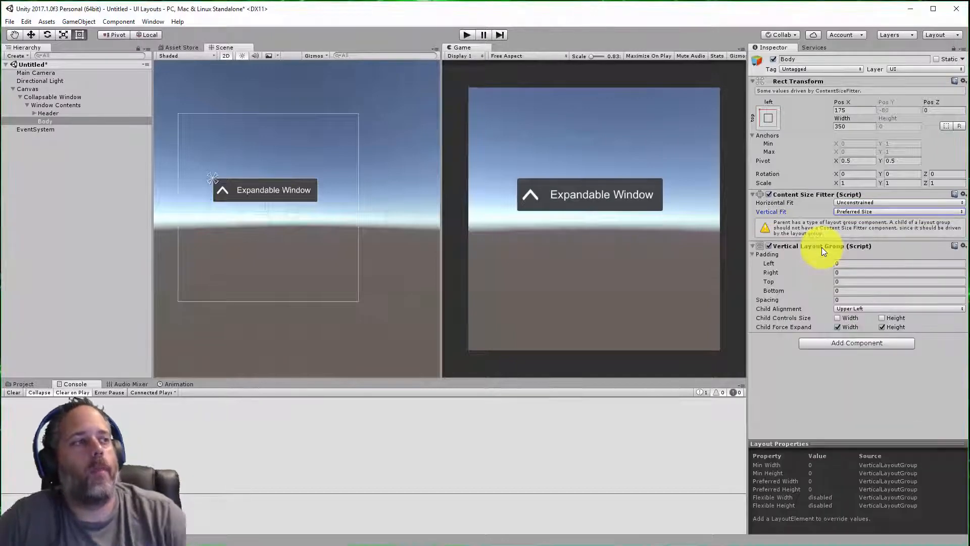
pyautogui.click(845, 318)
pyautogui.click(892, 316)
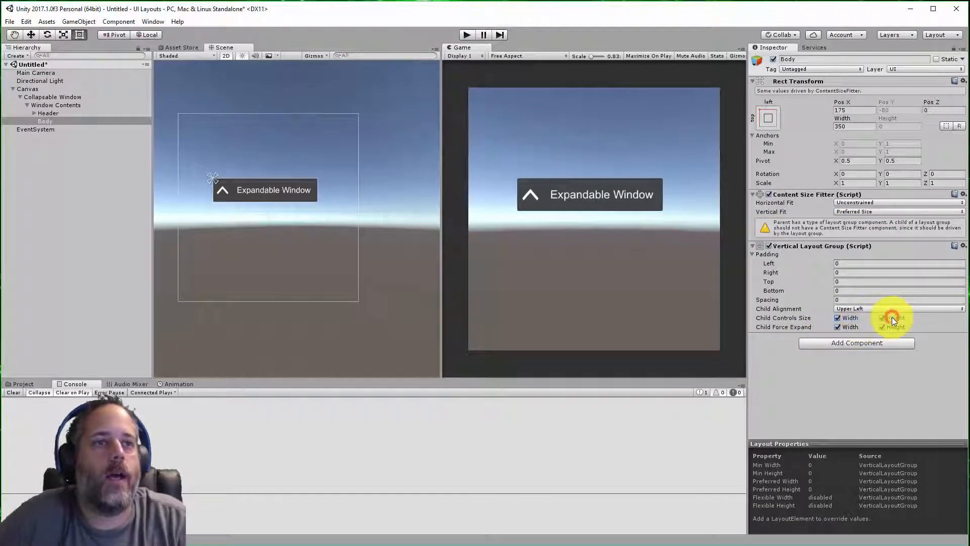
# Step: Set Body's Vertical Layout Group padding to 5 on all four sides and its spacing to 5
pyautogui.click(863, 264)
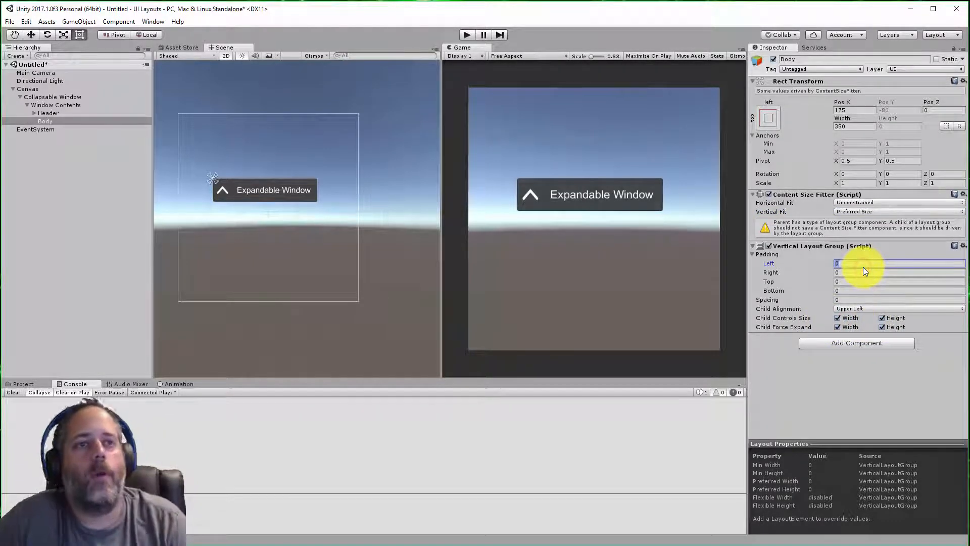
pyautogui.write('5')
pyautogui.press('Tab')
pyautogui.write('5')
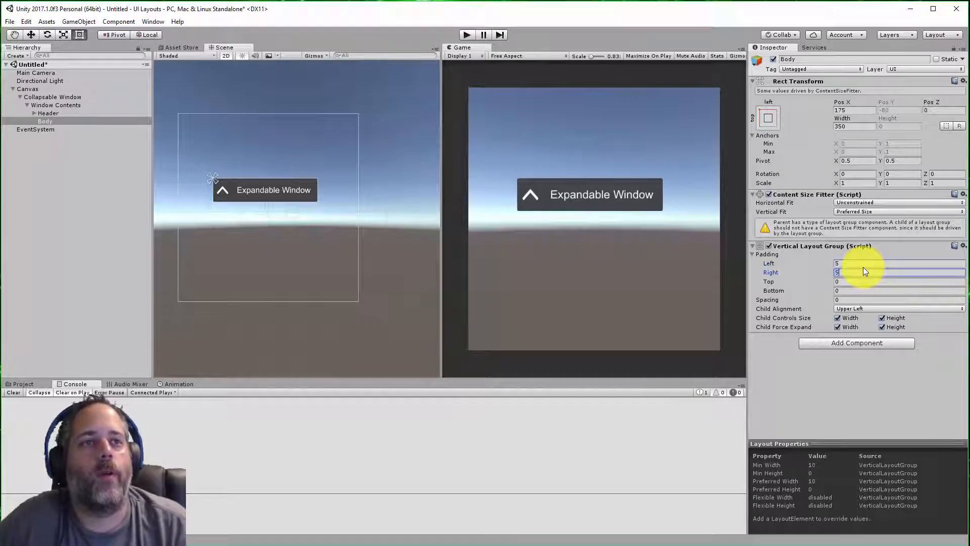
pyautogui.press('Tab')
pyautogui.write('5')
pyautogui.press('Tab')
pyautogui.write('5')
pyautogui.press('Tab')
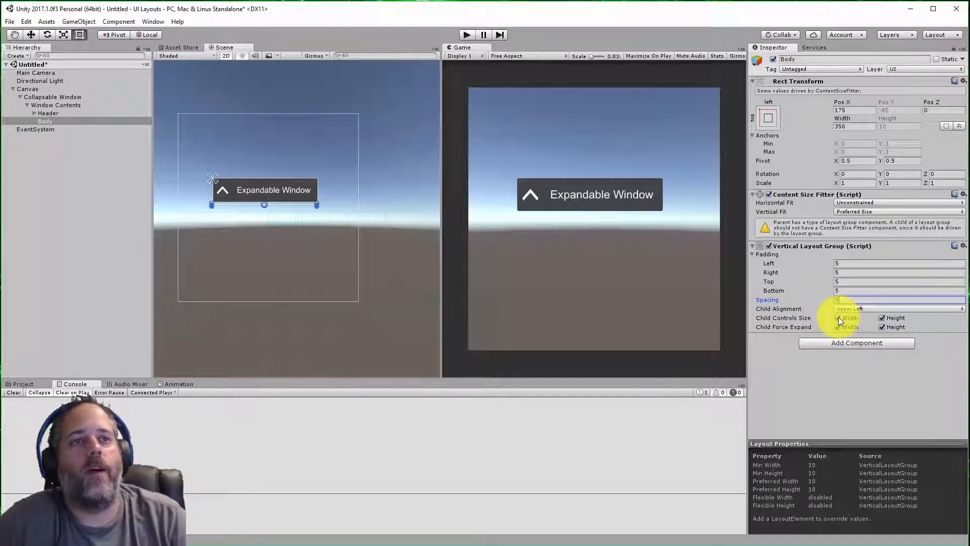
pyautogui.click(838, 403)
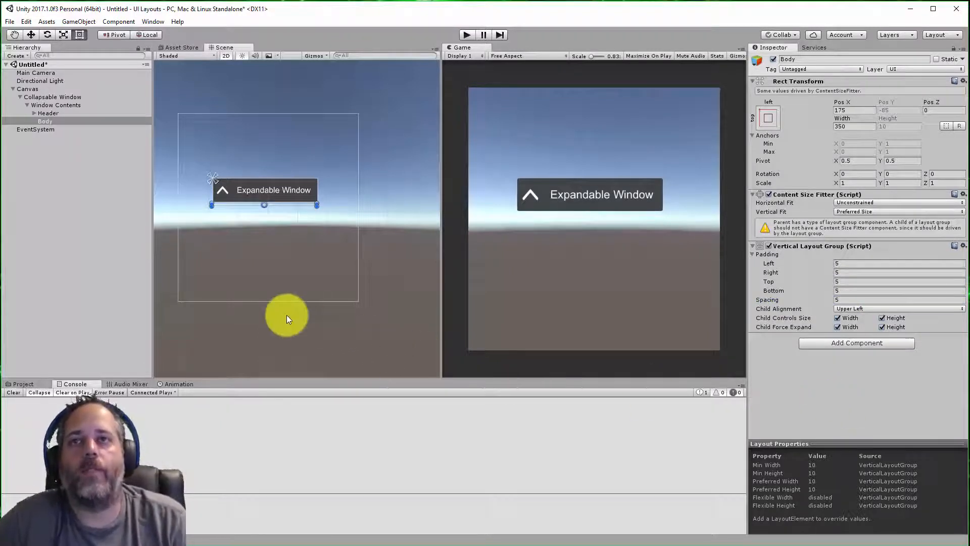
# Step: Add a UI Button, a Slider and a Text object as children of Body
pyautogui.rightClick(41, 127)
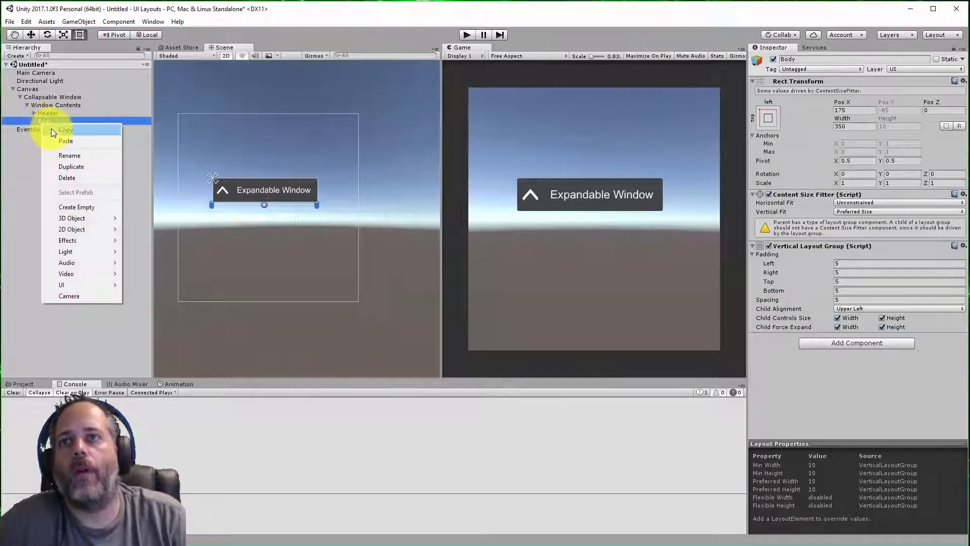
pyautogui.moveTo(80, 283)
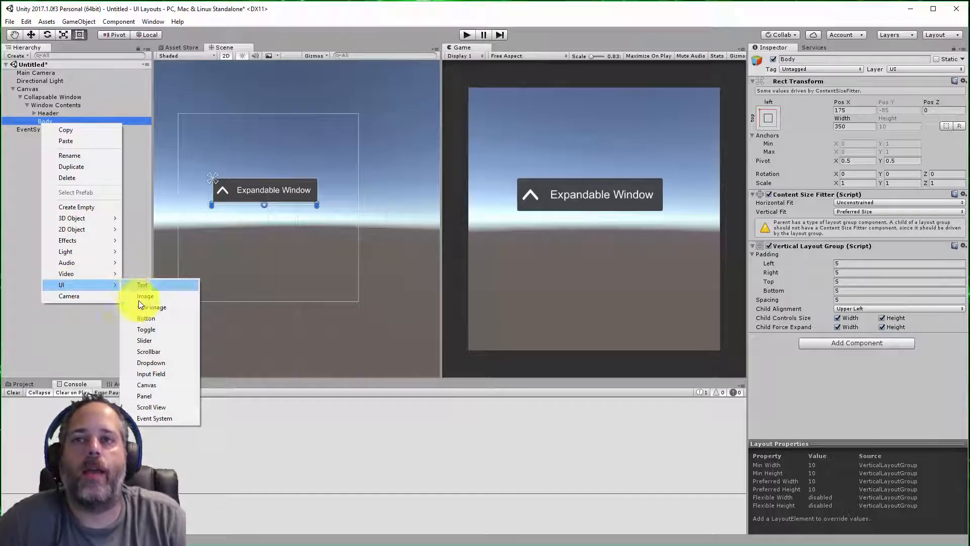
pyautogui.click(145, 319)
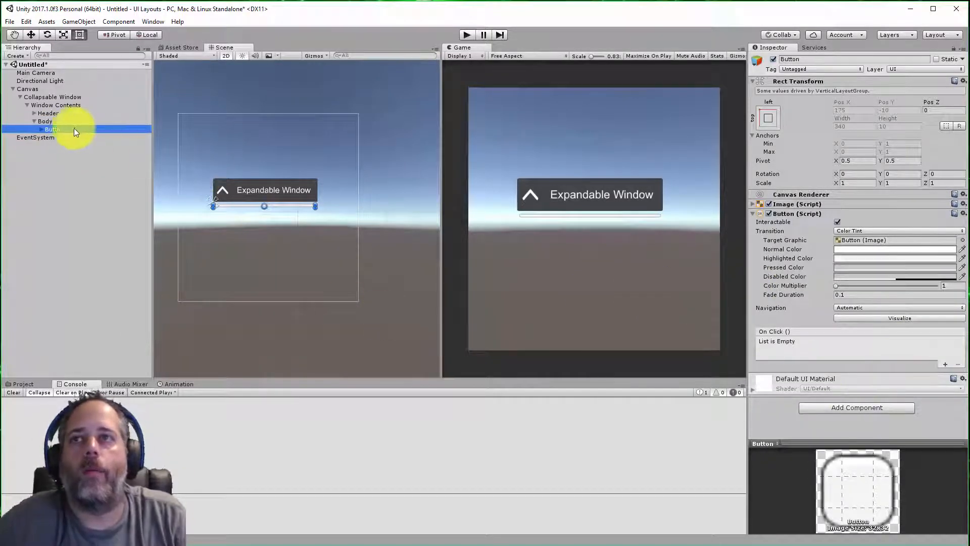
pyautogui.rightClick(51, 122)
pyautogui.moveTo(102, 284)
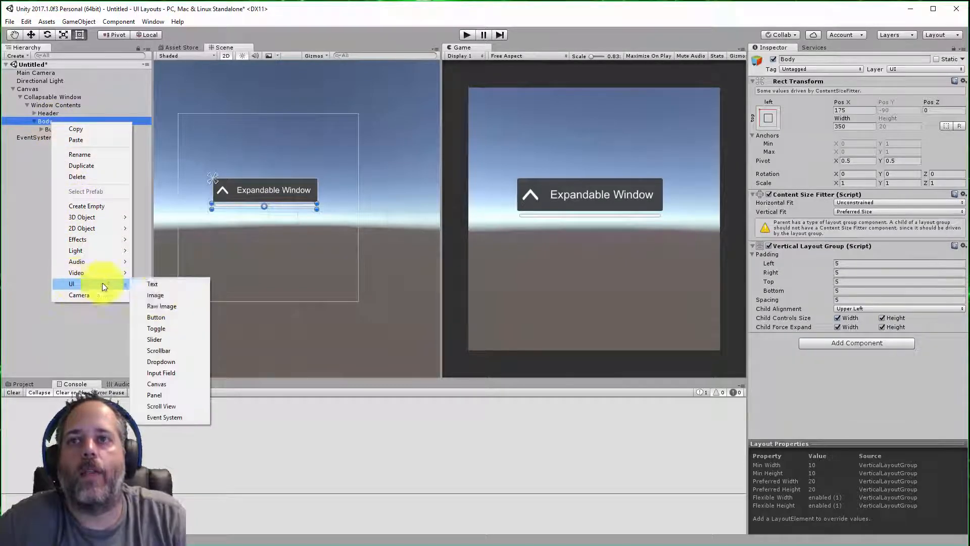
pyautogui.click(150, 335)
pyautogui.rightClick(49, 121)
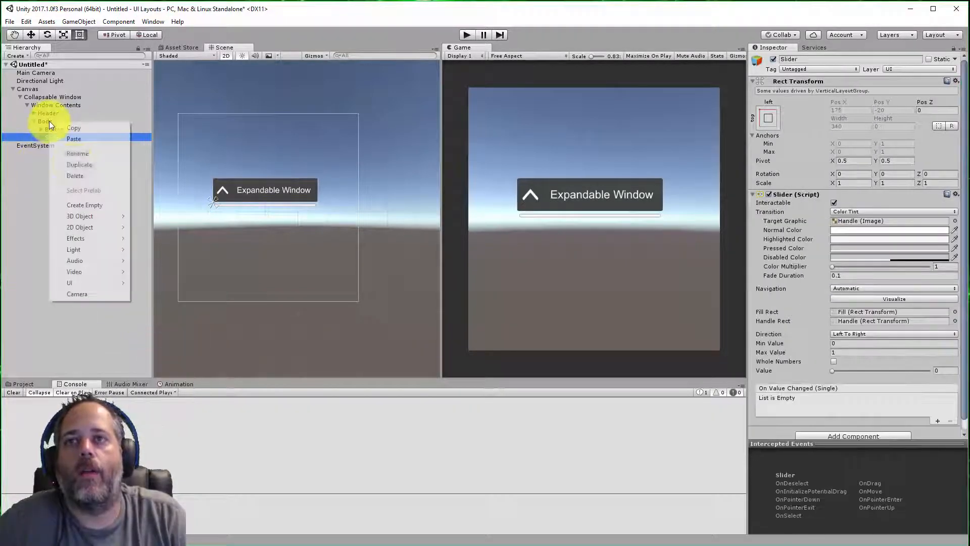
pyautogui.moveTo(71, 283)
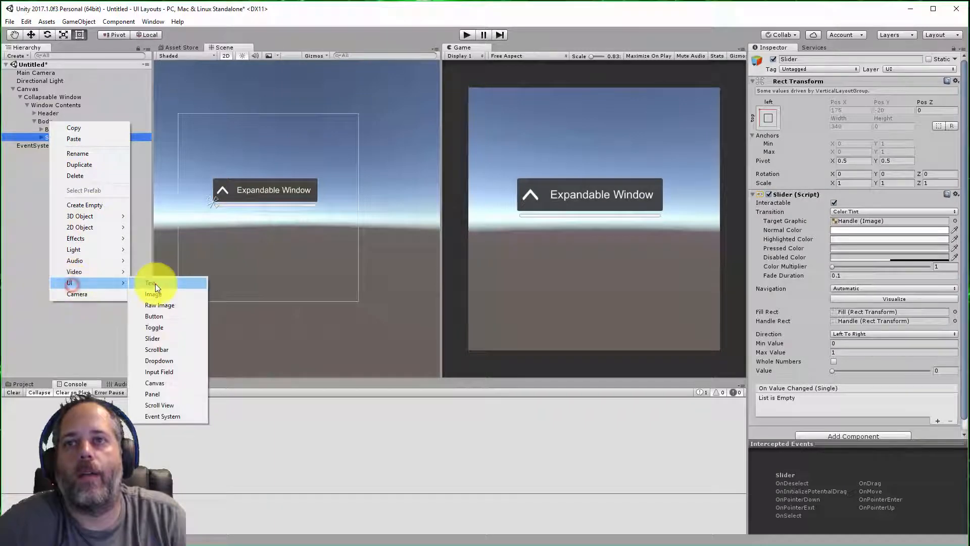
pyautogui.click(155, 284)
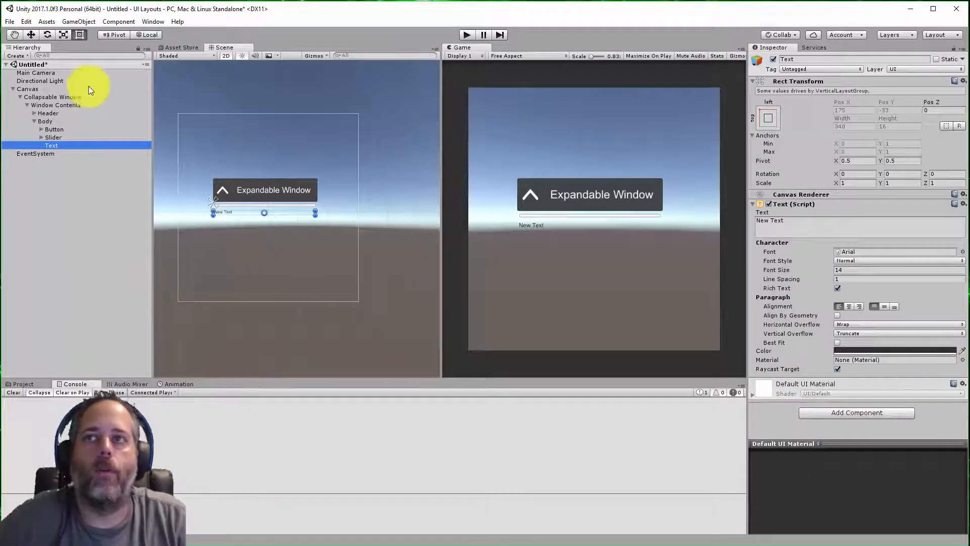
# Step: Add a Layout Element component to Body's Button, Slider and Text objects all at once
pyautogui.keyDown('shift'); pyautogui.click(60, 131); pyautogui.keyUp('shift')
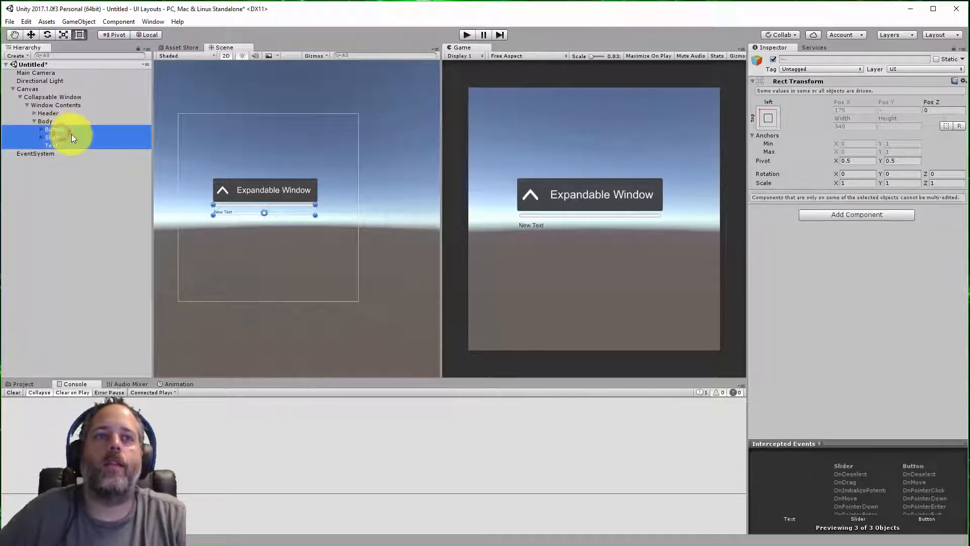
pyautogui.click(838, 219)
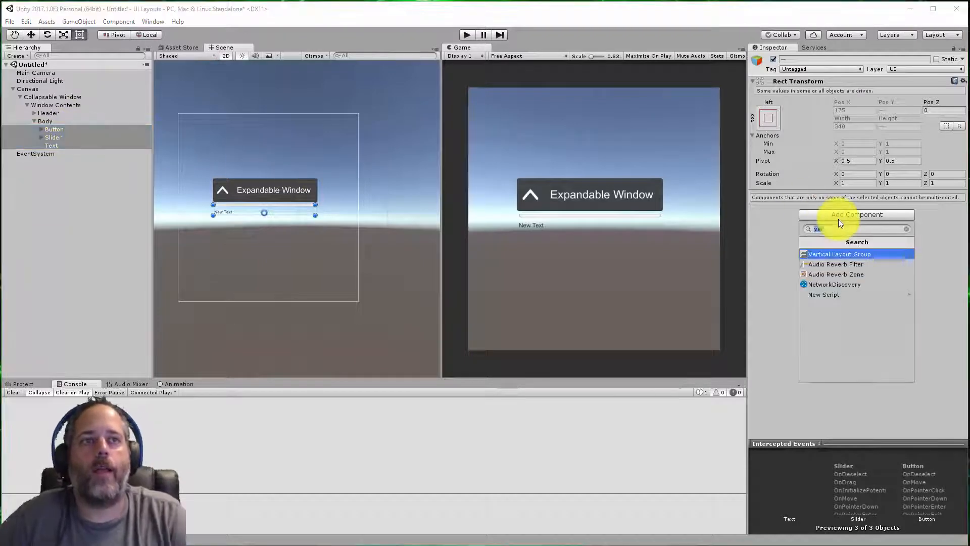
pyautogui.write('layout')
pyautogui.press('Return')
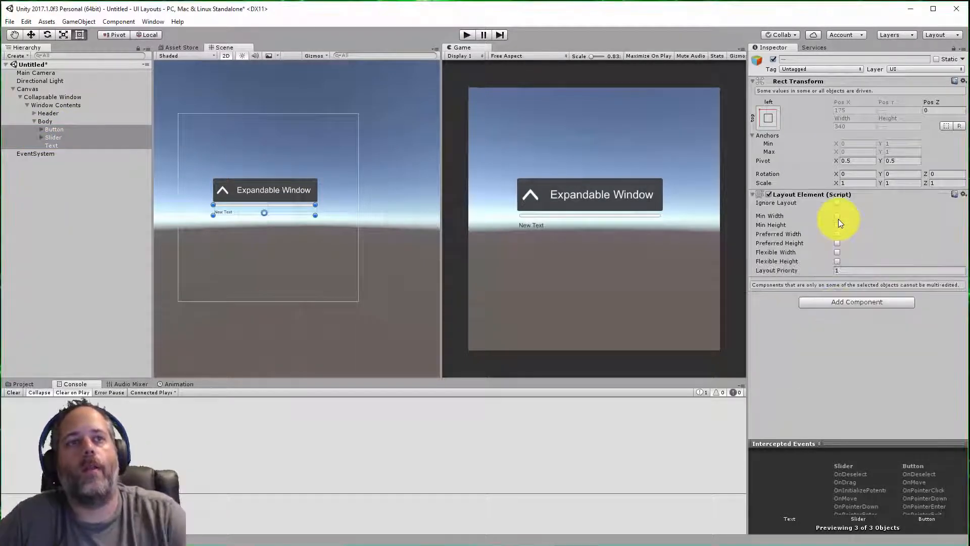
pyautogui.click(837, 217)
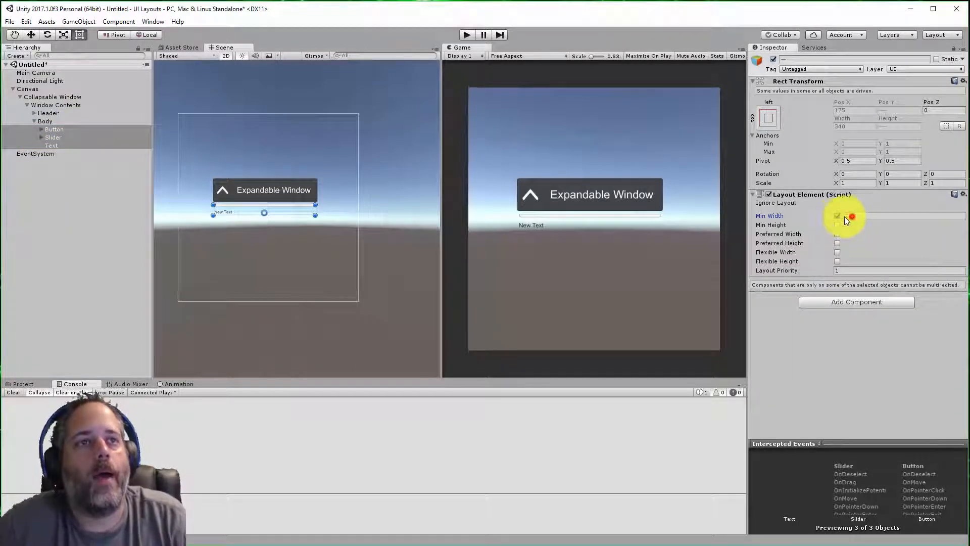
pyautogui.click(846, 216)
pyautogui.write('50')
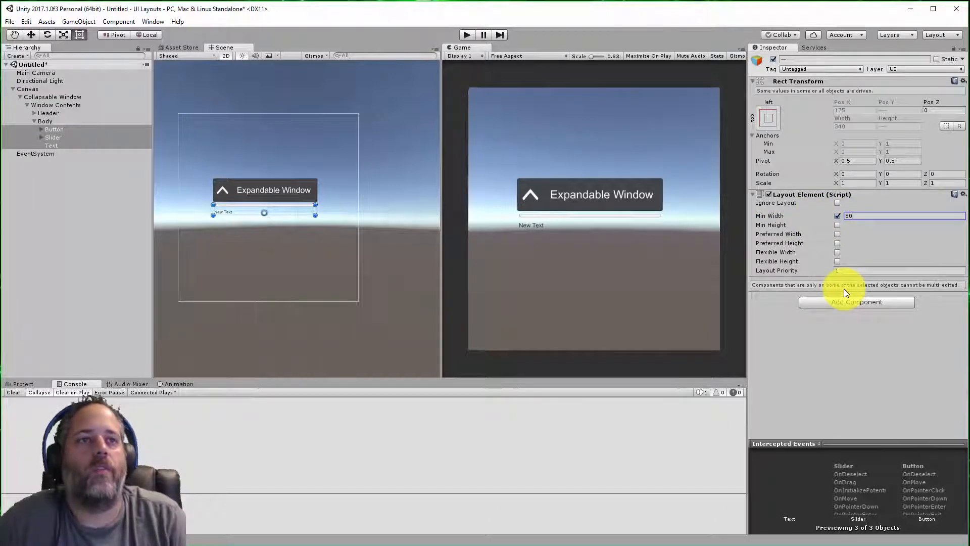
# Step: Disable Min Width and set both Min Height and Preferred Height to 50 on the three selected Layout Elements
pyautogui.click(838, 243)
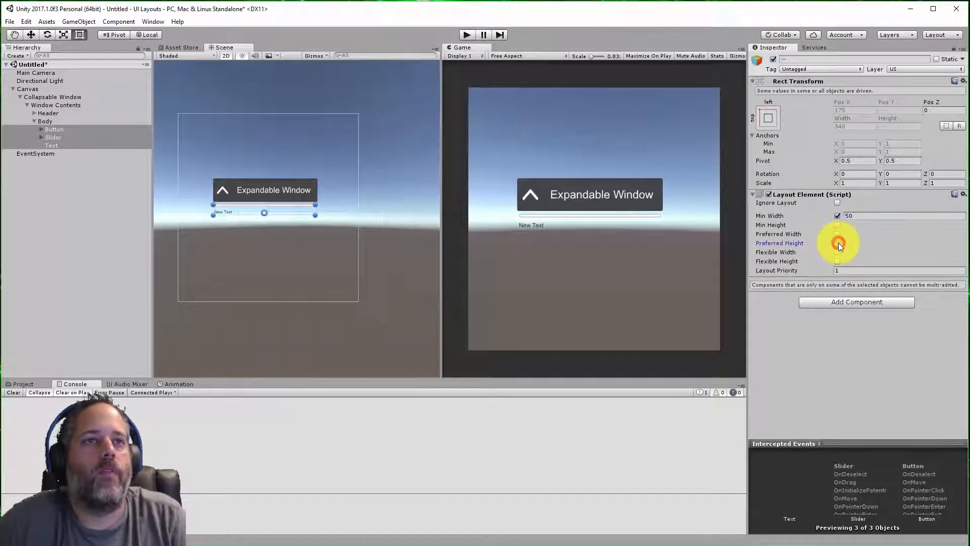
pyautogui.click(836, 216)
pyautogui.click(837, 225)
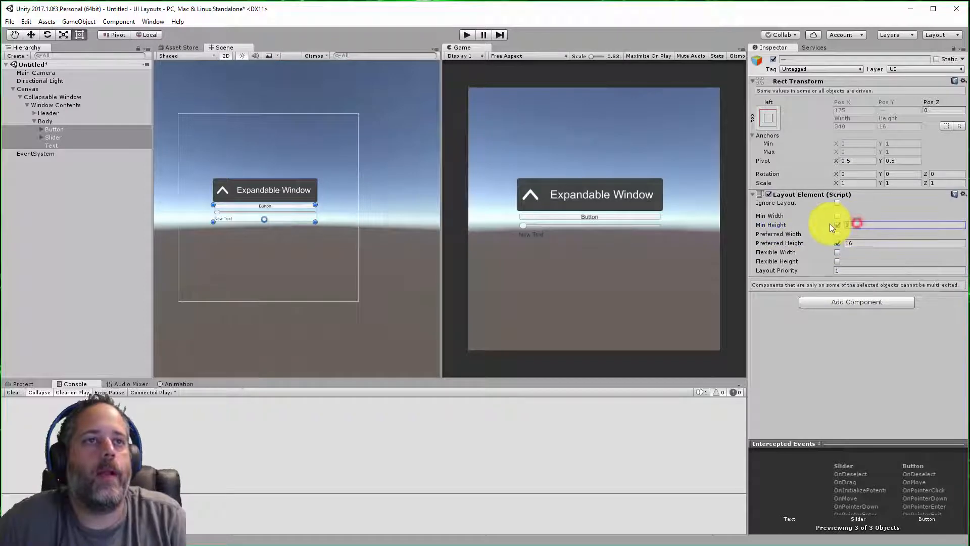
pyautogui.write('50')
pyautogui.moveTo(853, 242); pyautogui.dragTo(830, 240)
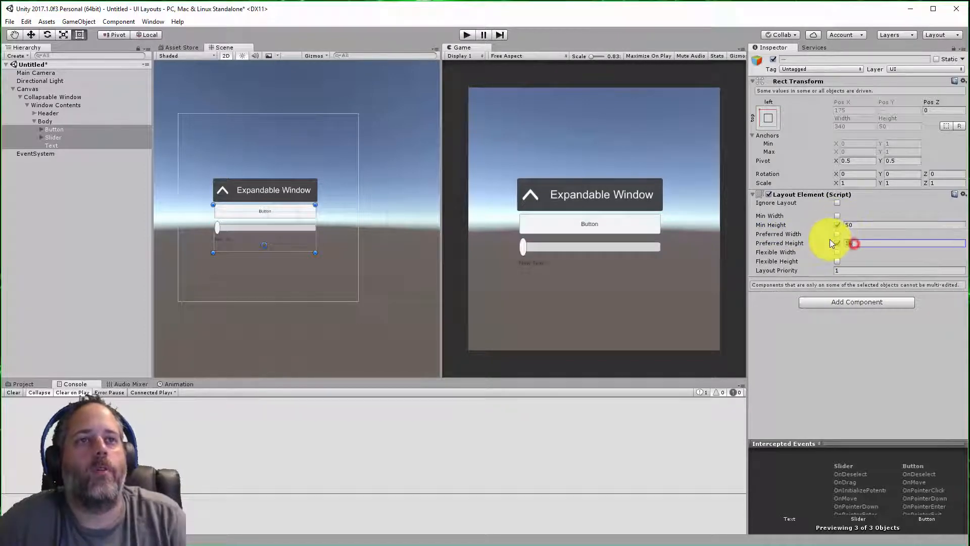
pyautogui.write('50')
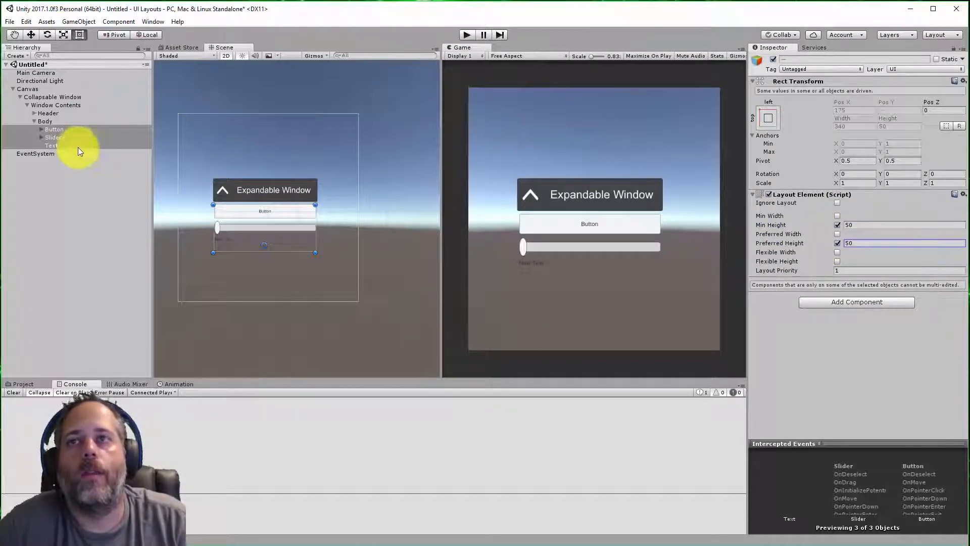
# Step: Set the Min Height and Preferred Height of the Slider's Layout Element to 30
pyautogui.click(69, 137)
pyautogui.scroll(-4, 801, 302)
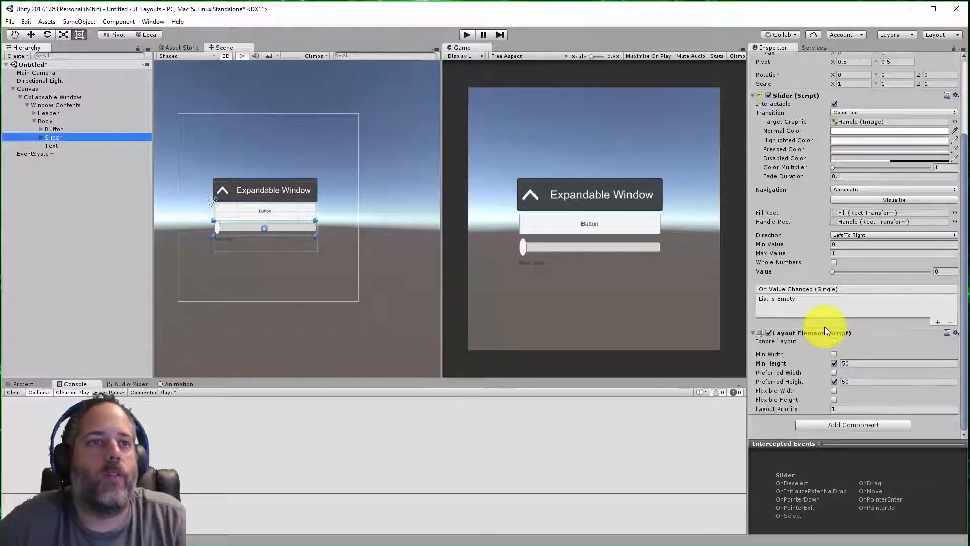
pyautogui.click(834, 363)
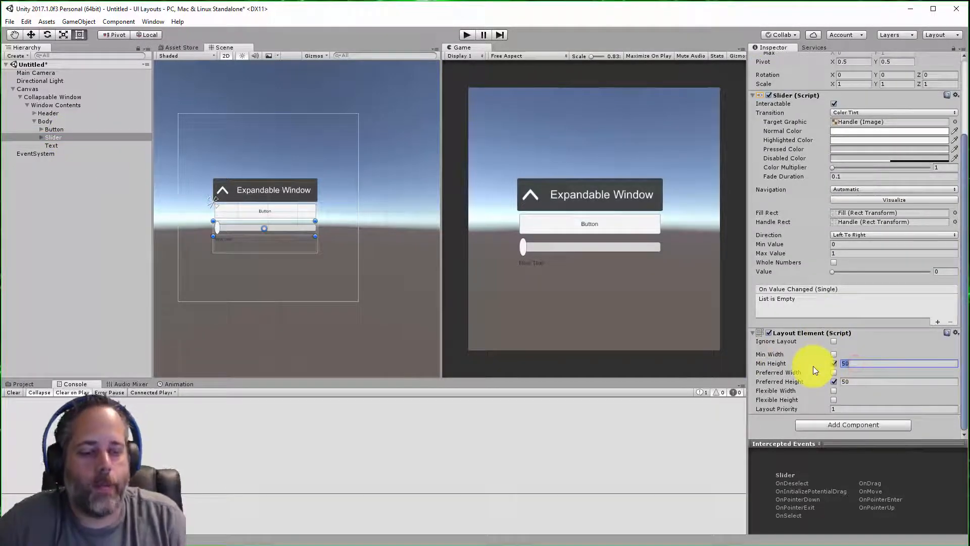
pyautogui.write('30')
pyautogui.press('Tab')
pyautogui.write('30')
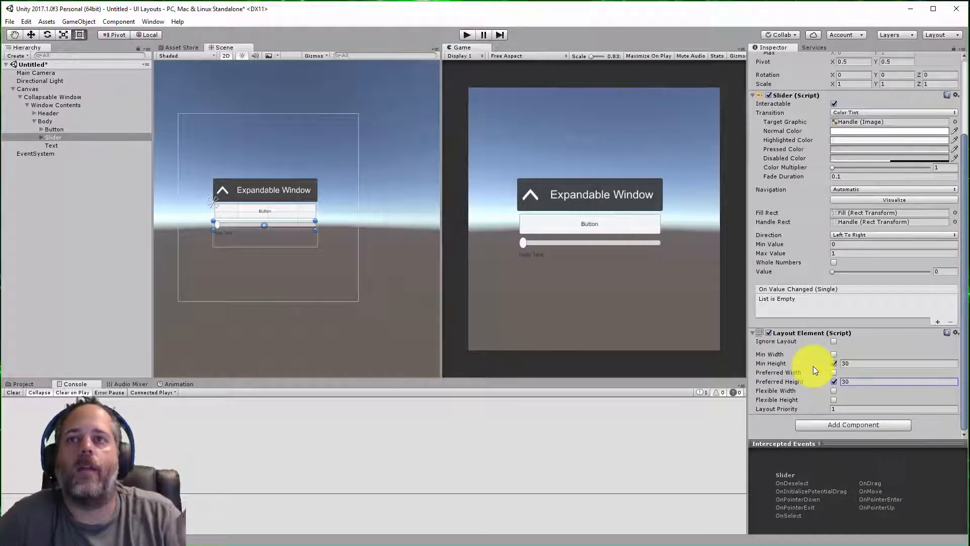
# Step: Duplicate the Button inside Body so that a second button follows the Text object
pyautogui.click(63, 122)
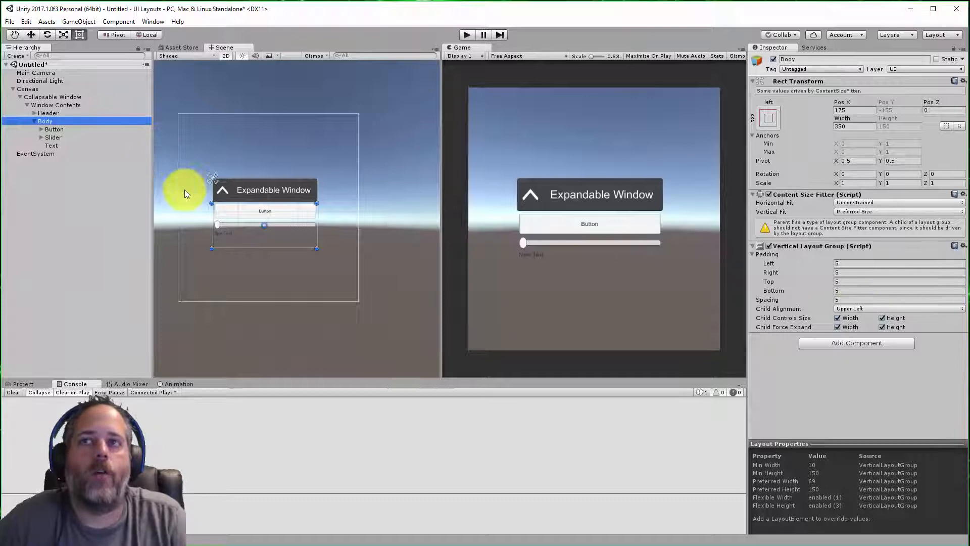
pyautogui.click(57, 137)
pyautogui.scroll(-4, 810, 330)
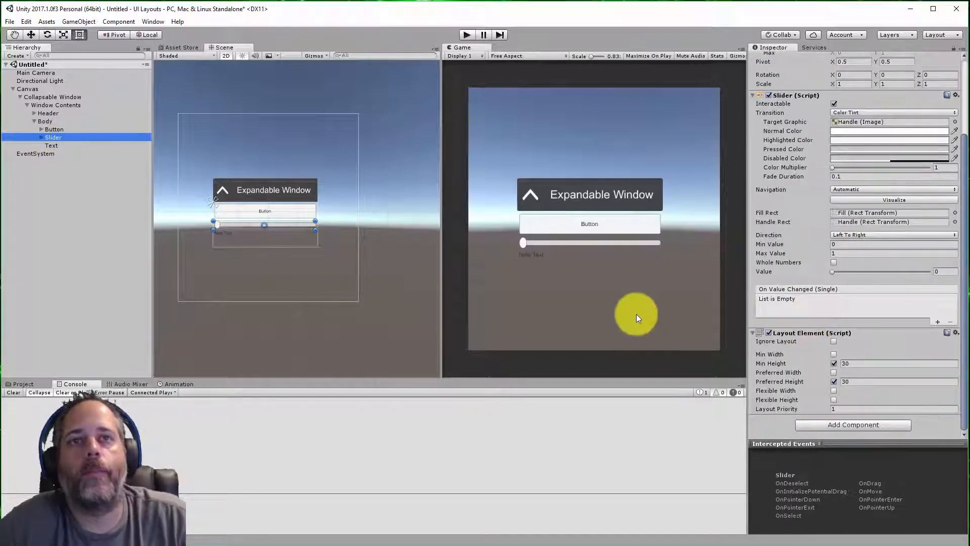
pyautogui.click(59, 131)
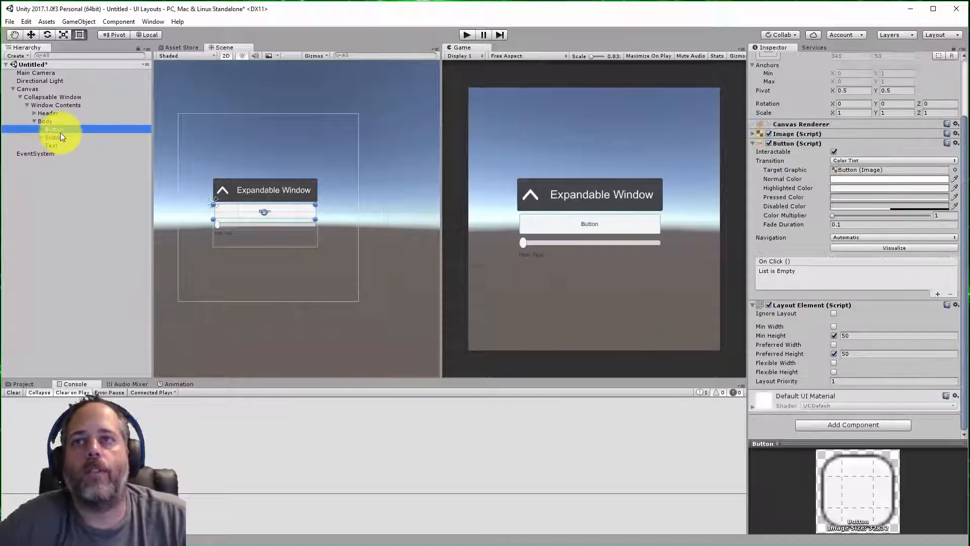
pyautogui.hotkey('ctrl', 'd')
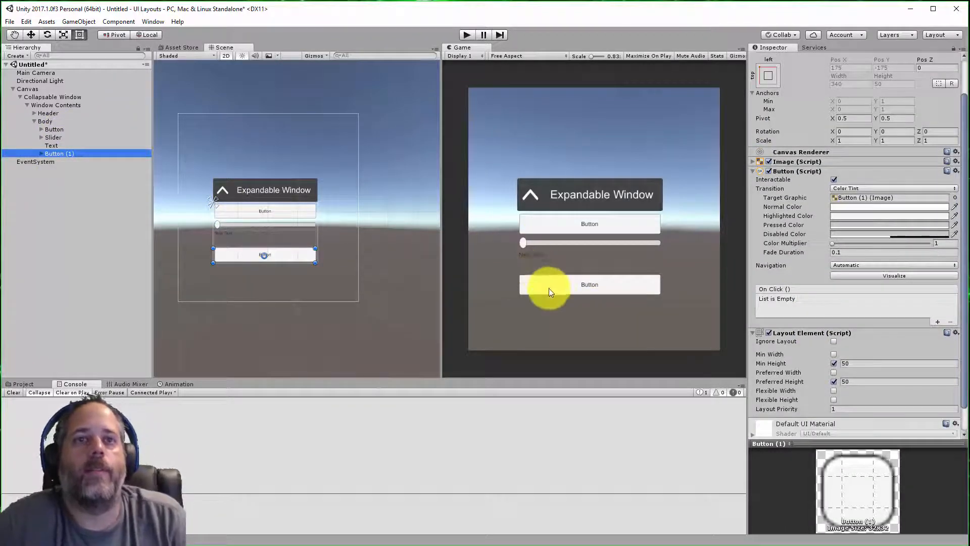
# Step: Add a UI Toggle as a child of Body
pyautogui.click(49, 121)
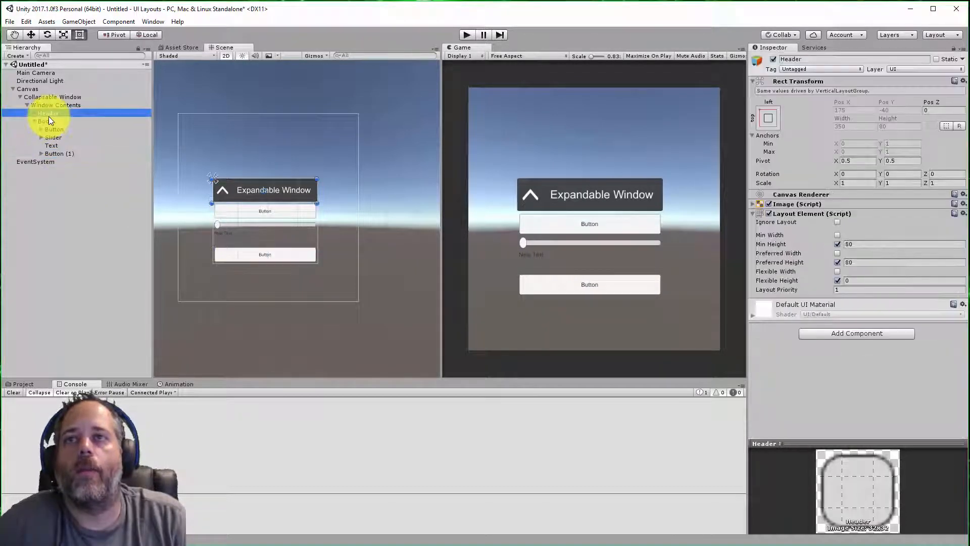
pyautogui.rightClick(47, 120)
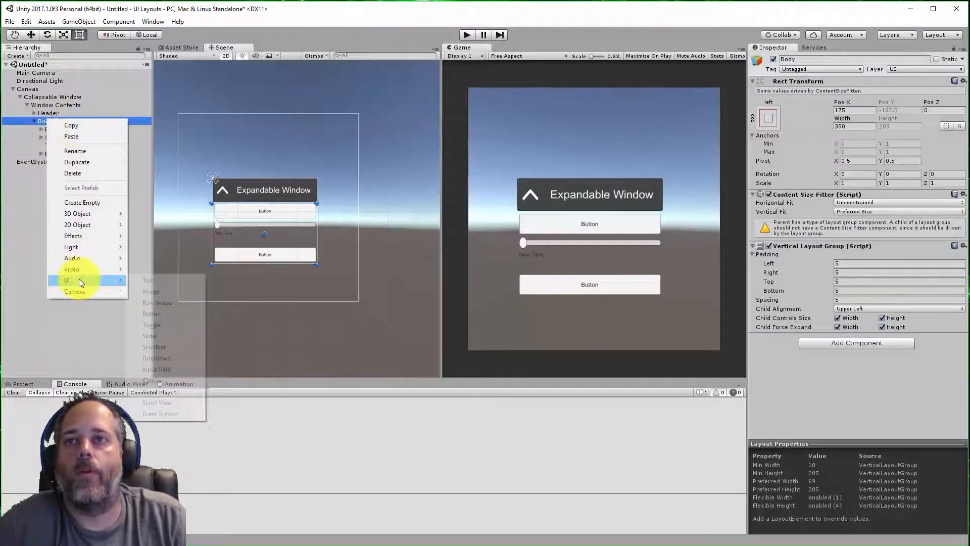
pyautogui.moveTo(79, 279)
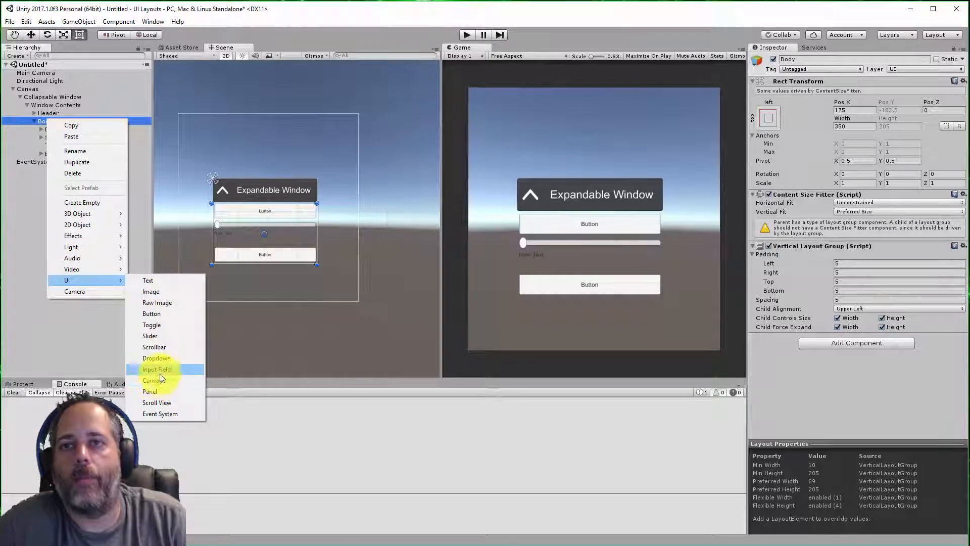
pyautogui.click(162, 325)
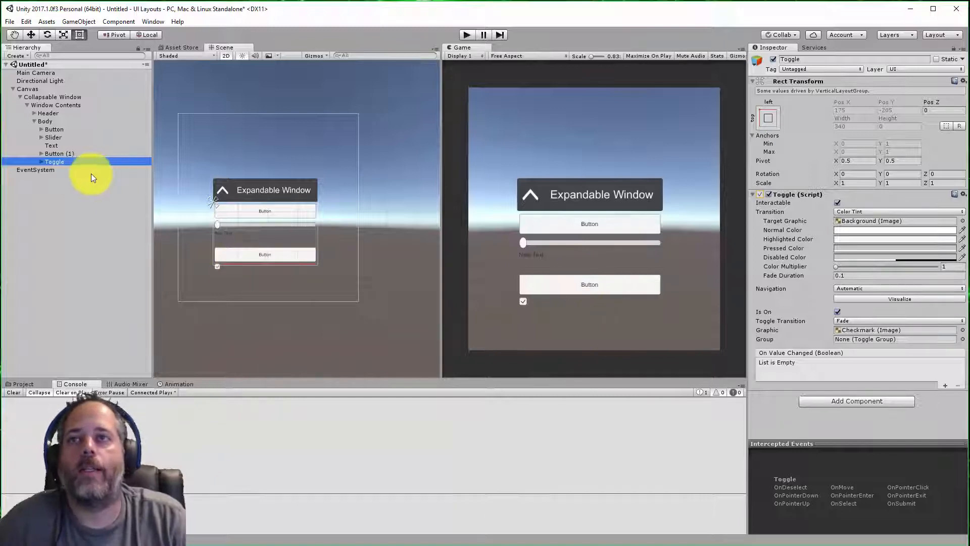
# Step: Add a Layout Element component to the Toggle
pyautogui.click(41, 128)
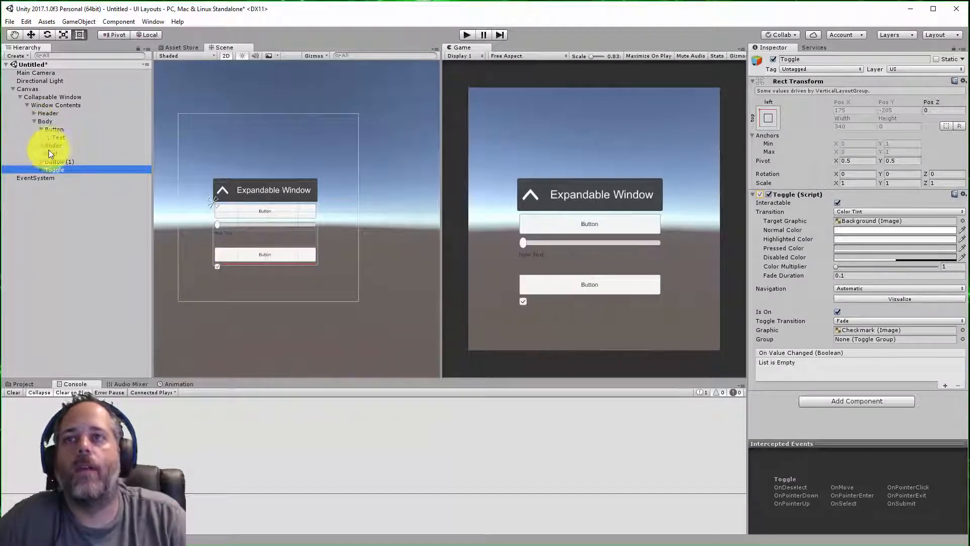
pyautogui.click(837, 400)
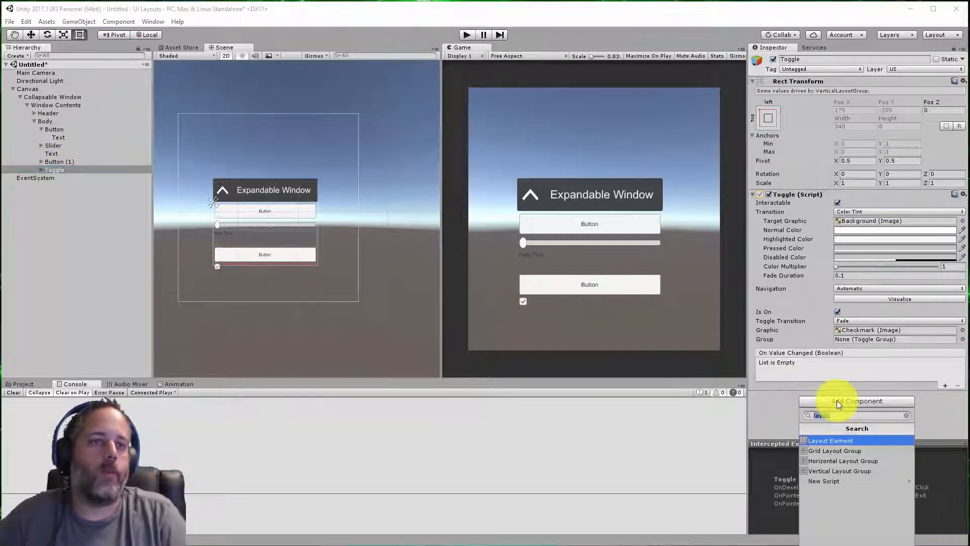
pyautogui.press('Return')
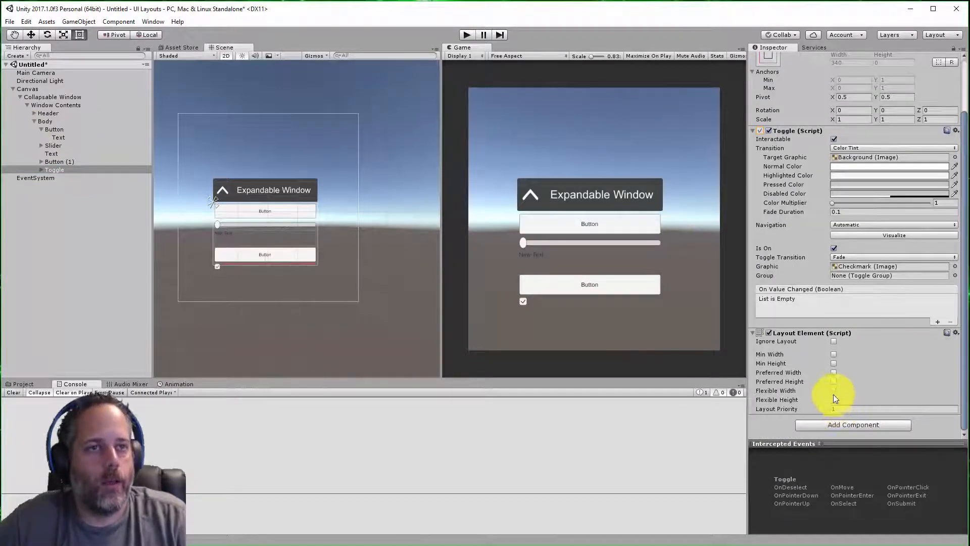
# Step: Enable Preferred Height and Min Height on the Toggle's Layout Element and set both to 20
pyautogui.click(833, 390)
pyautogui.click(834, 391)
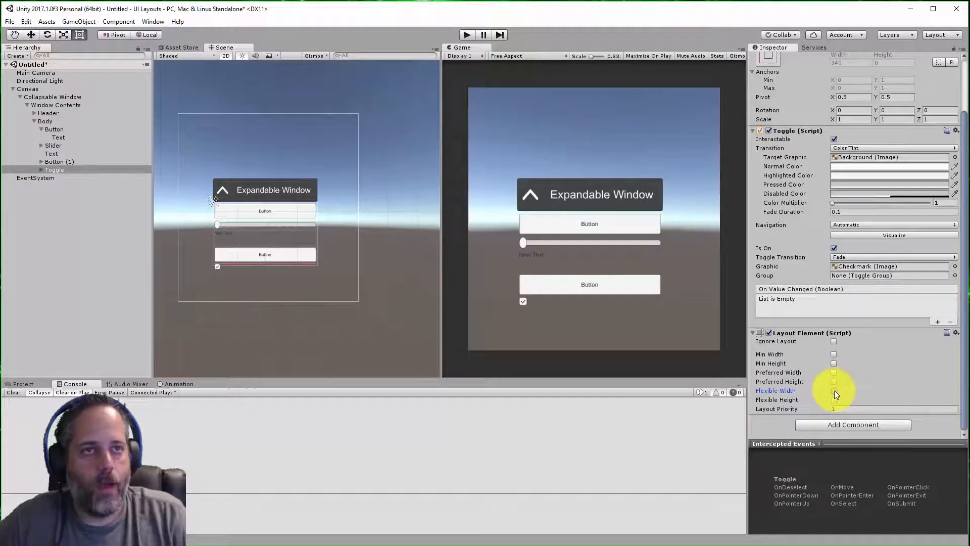
pyautogui.click(835, 382)
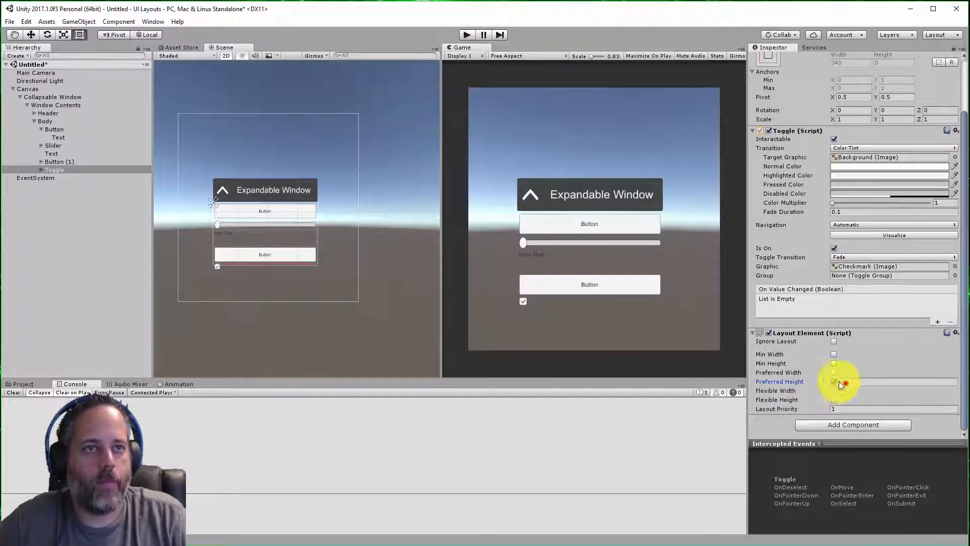
pyautogui.click(842, 382)
pyautogui.write('20')
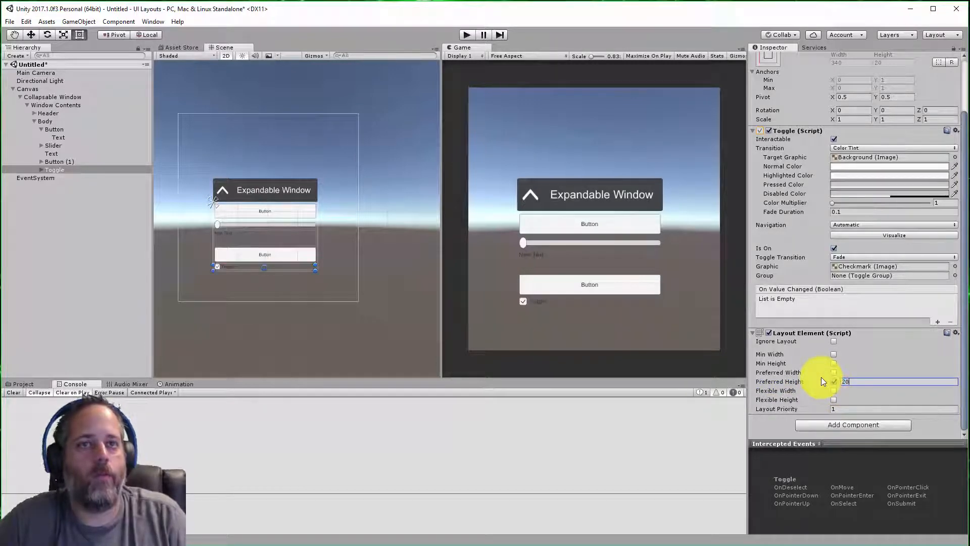
pyautogui.click(834, 363)
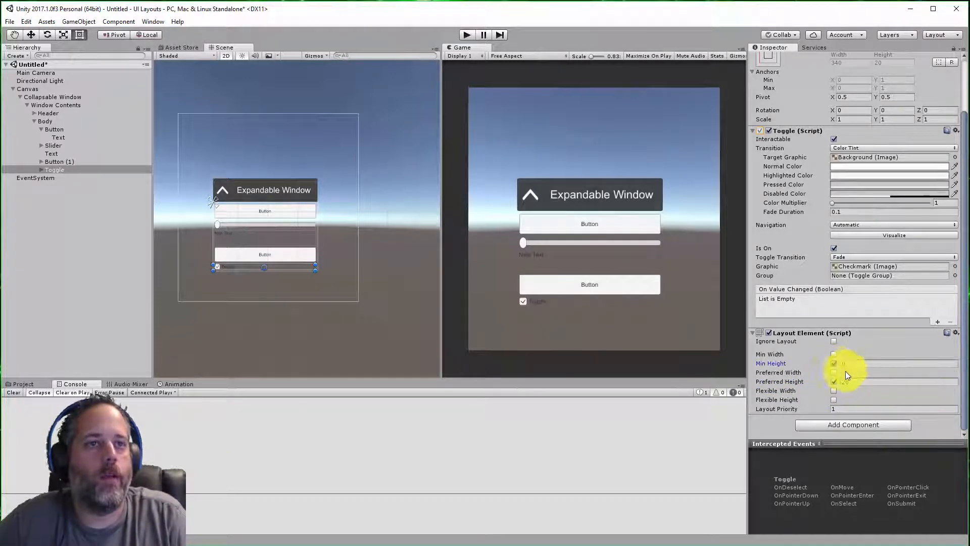
pyautogui.click(845, 363)
pyautogui.write('20')
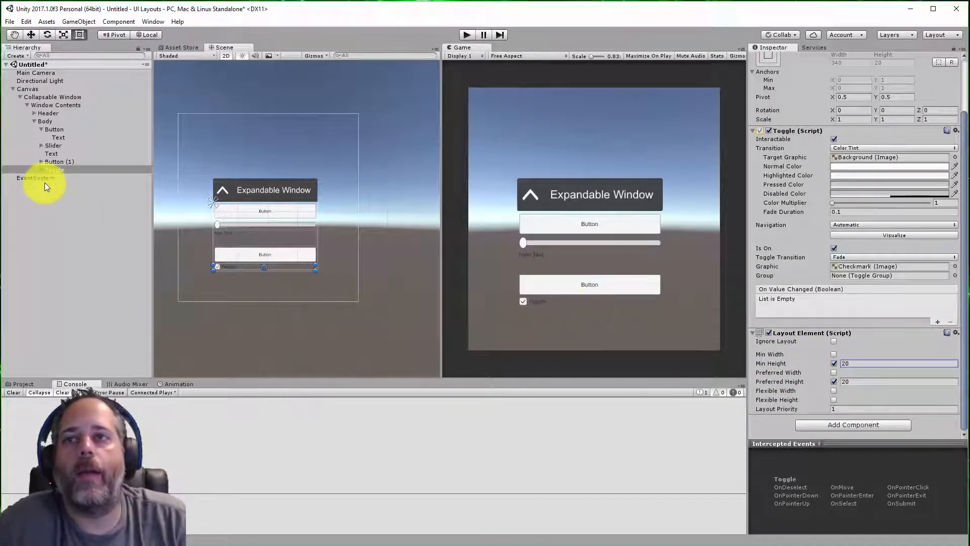
# Step: Collapse Body in the hierarchy, add an Image component to it and expand the component's settings
pyautogui.click(34, 121)
pyautogui.click(44, 106)
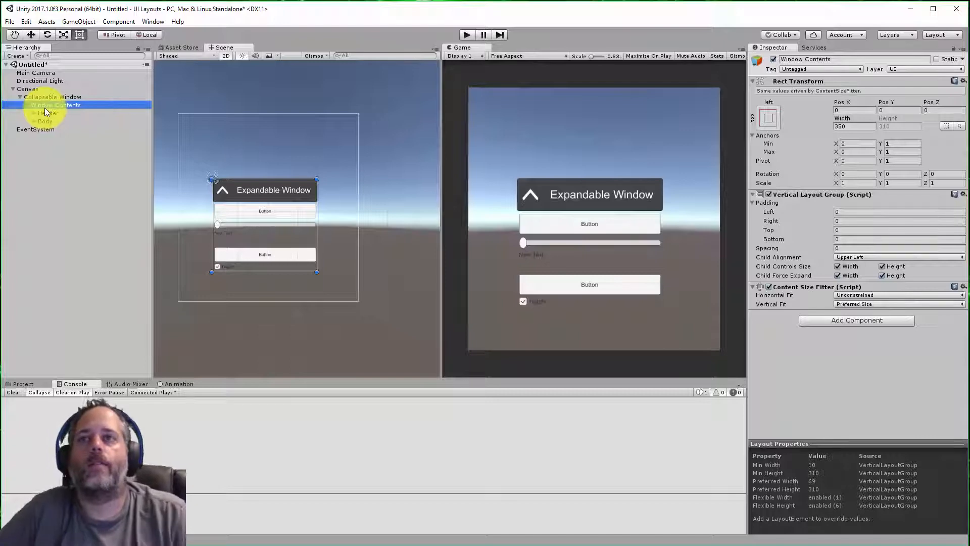
pyautogui.click(49, 123)
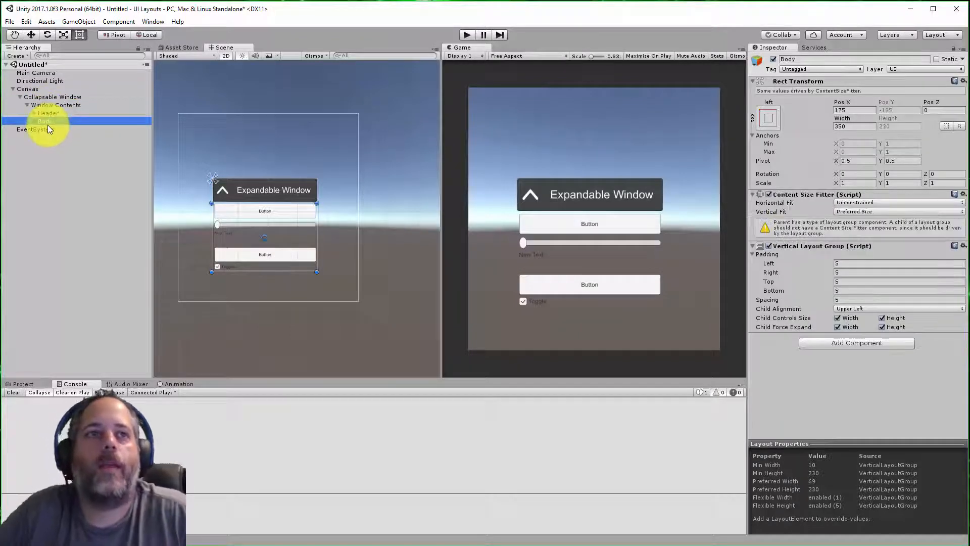
pyautogui.click(808, 344)
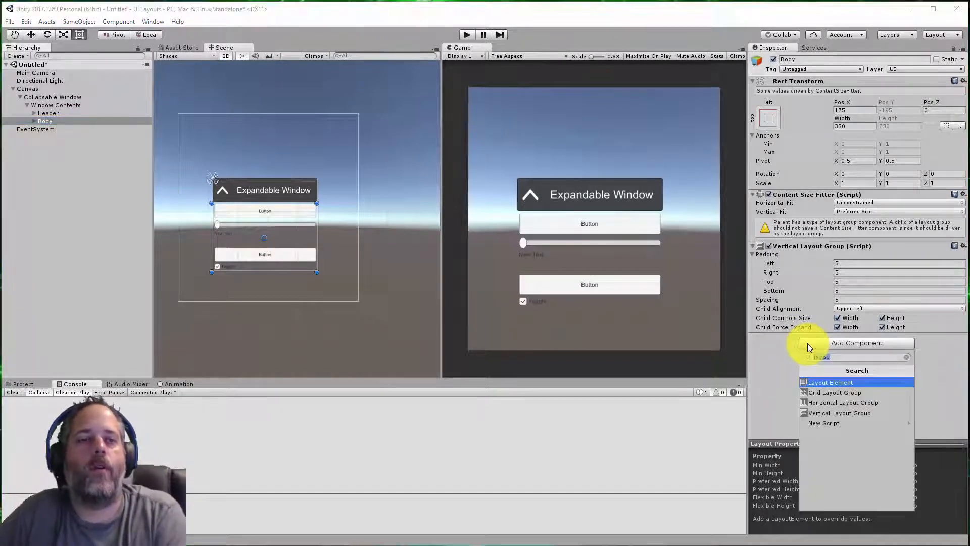
pyautogui.write('image')
pyautogui.press('Return')
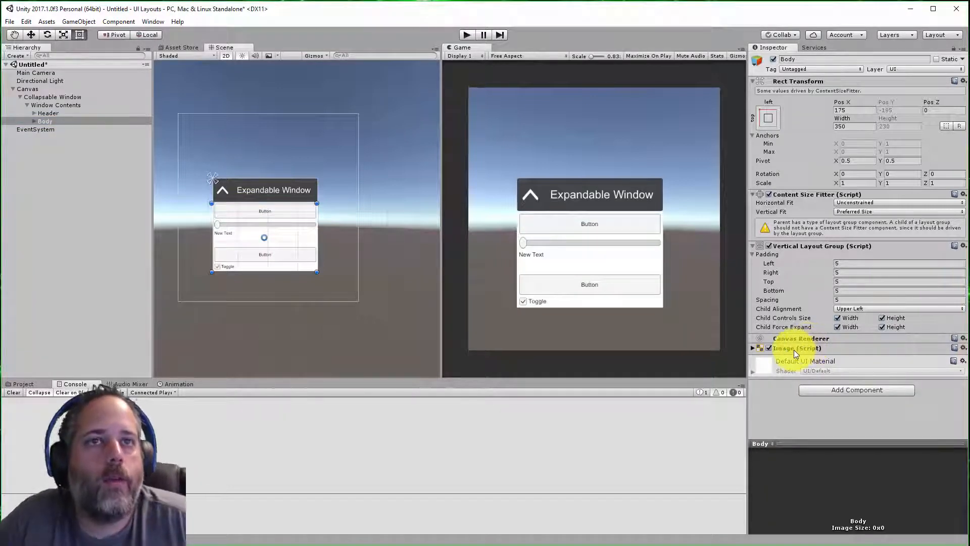
pyautogui.click(793, 349)
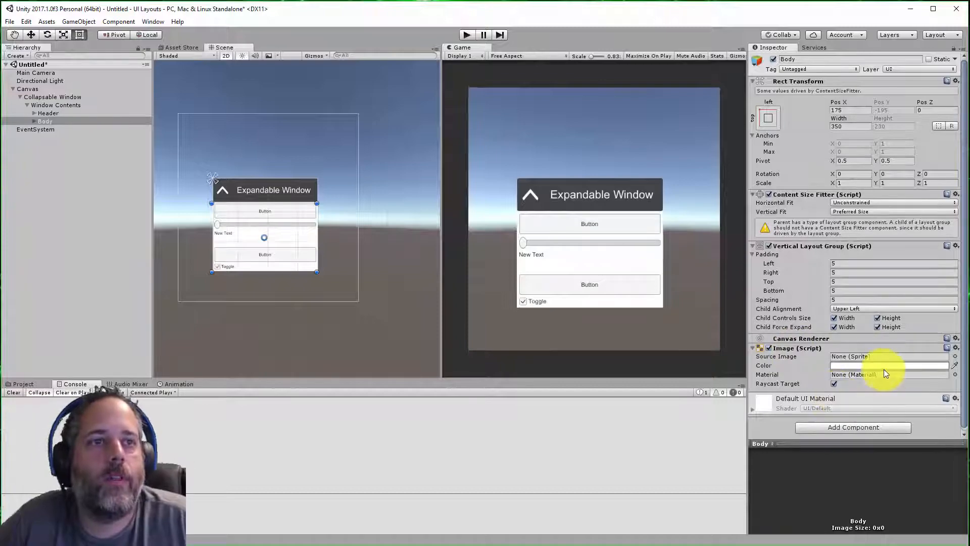
# Step: Assign the built-in Background sprite to Body's Image and try out a different tint color
pyautogui.click(955, 356)
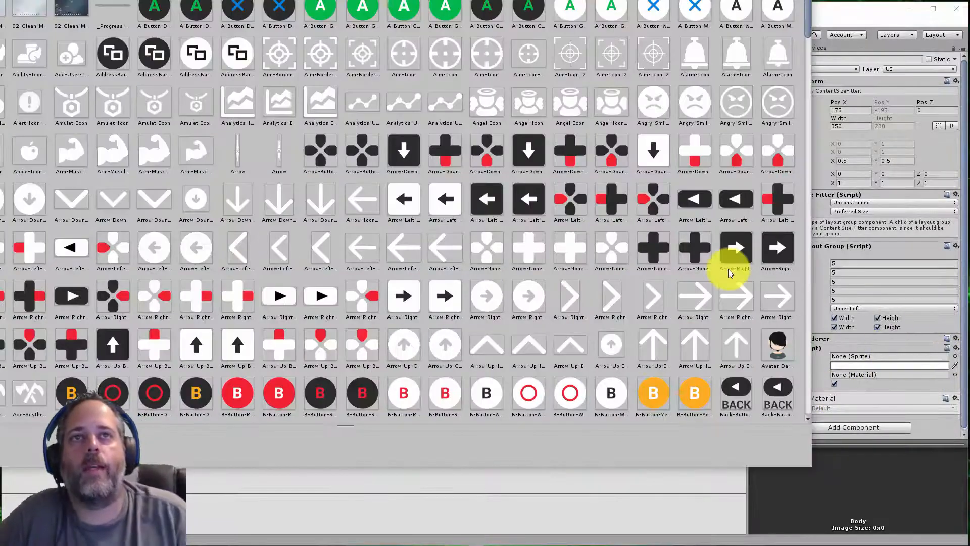
pyautogui.scroll(-10, 729, 269)
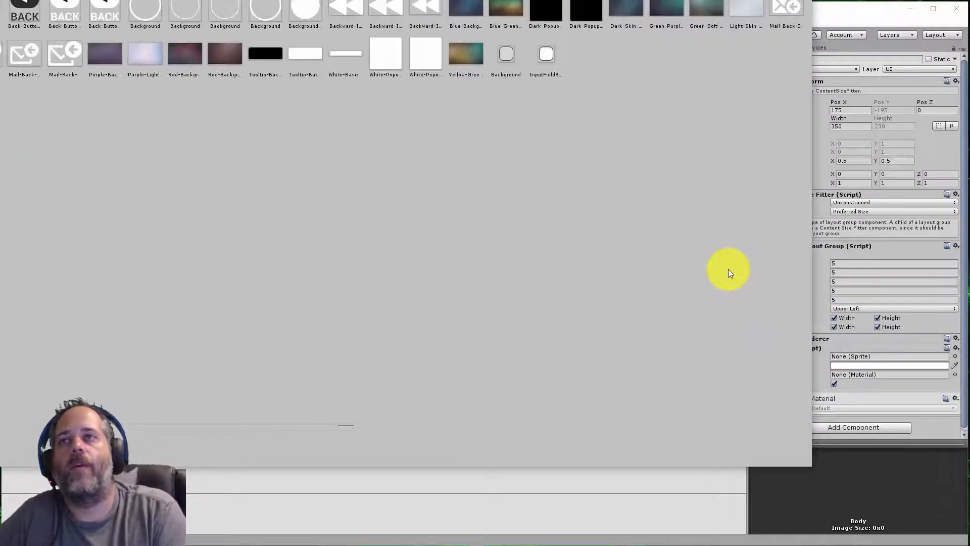
pyautogui.doubleClick(506, 55)
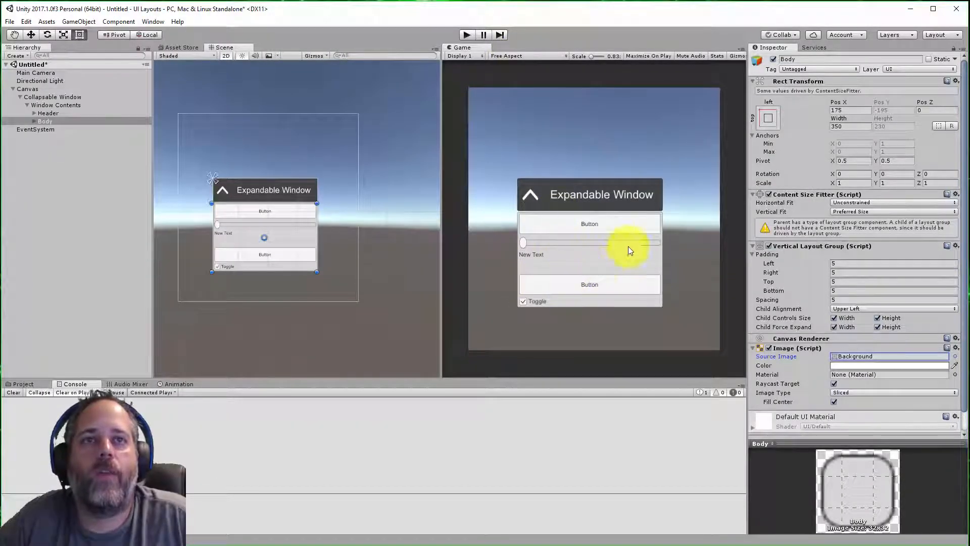
pyautogui.click(832, 366)
pyautogui.moveTo(775, 320); pyautogui.dragTo(743, 254)
# Step: Search the sprites for "back" and assign Blue-Green-Red-Background as the Source Image of Body's Image component
pyautogui.click(954, 356)
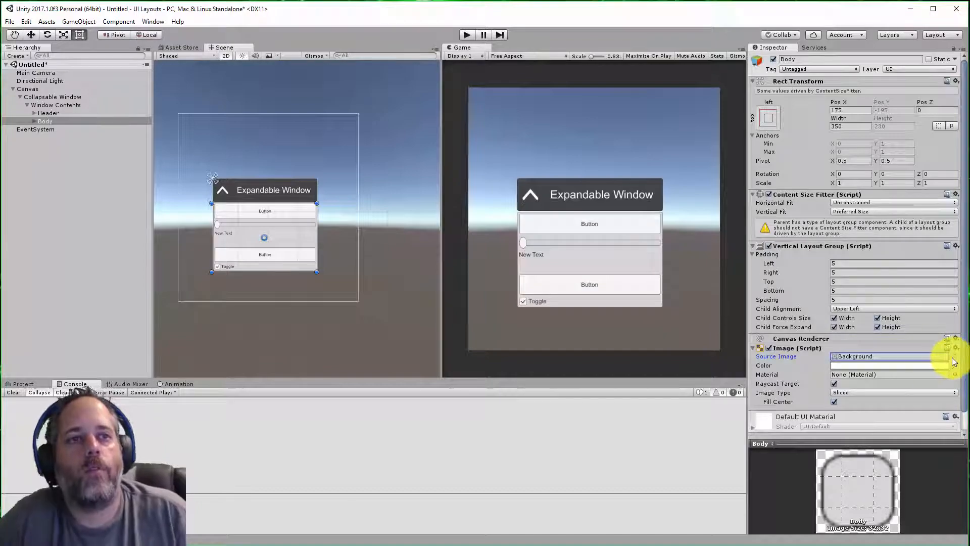
pyautogui.click(955, 358)
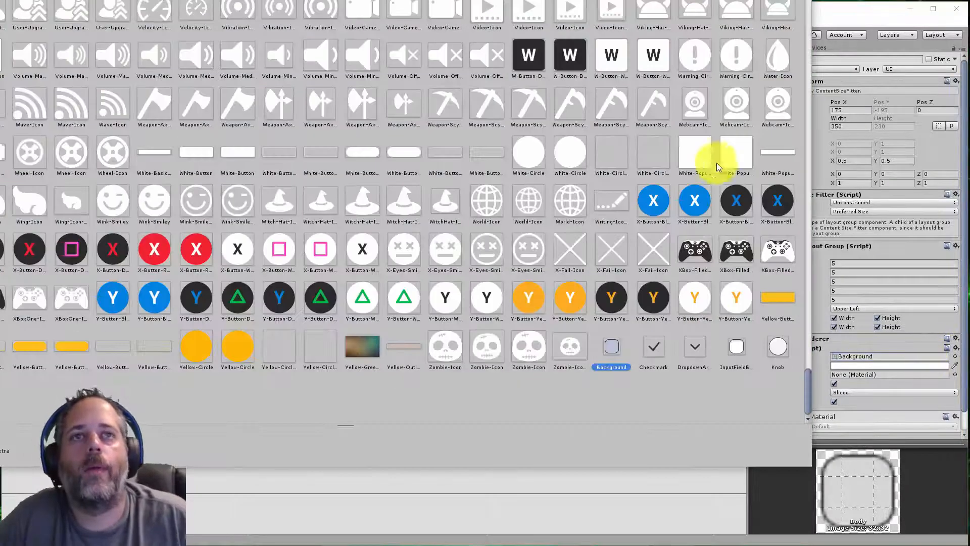
pyautogui.write('back')
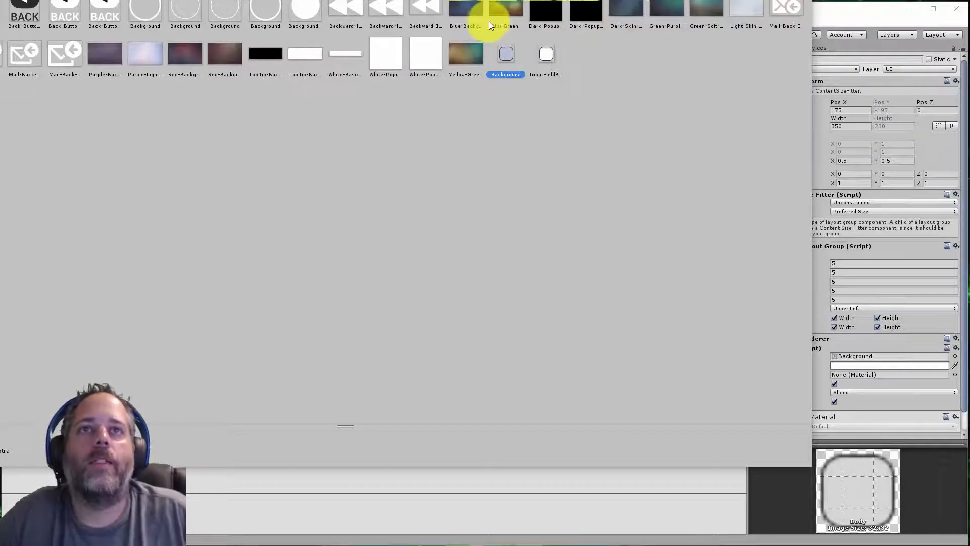
pyautogui.click(625, 10)
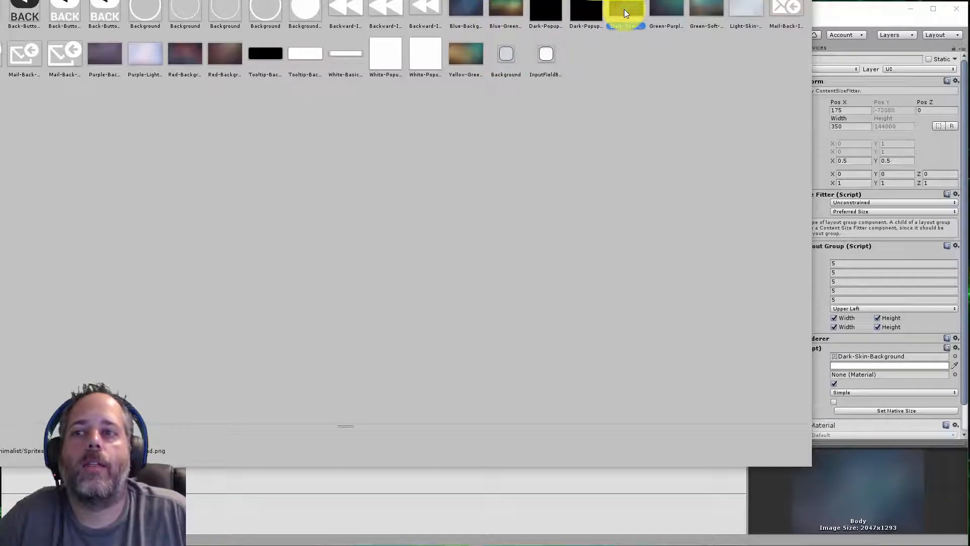
pyautogui.click(510, 11)
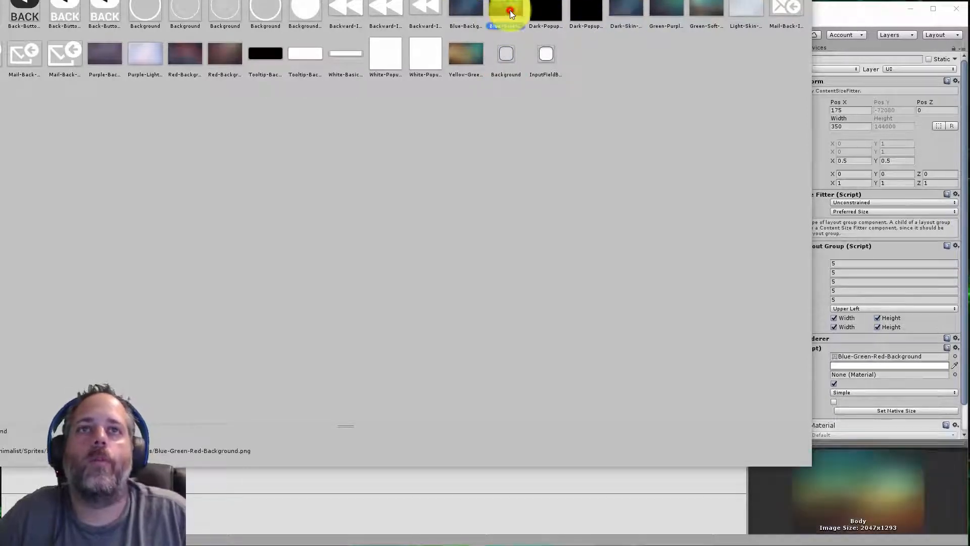
pyautogui.doubleClick(510, 10)
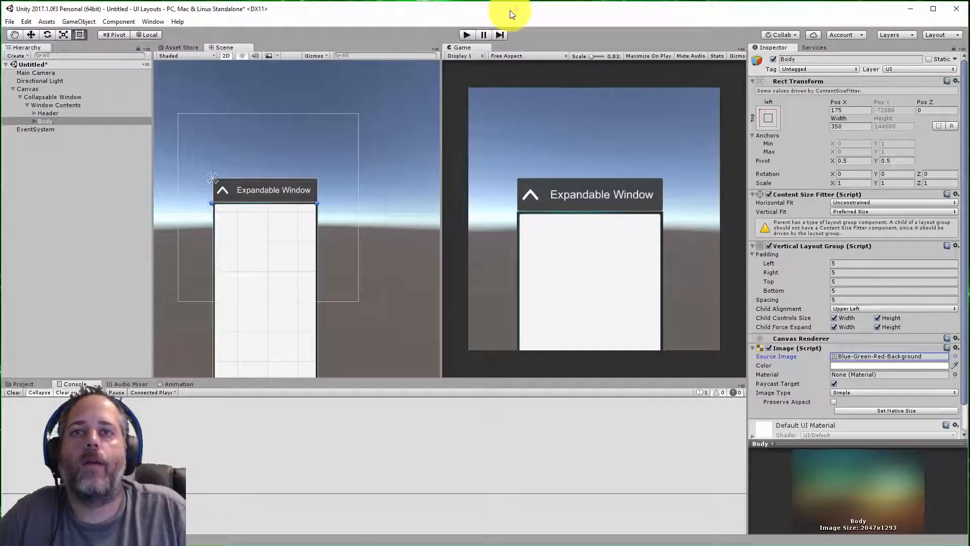
# Step: Check Body's stretched height in the scene and set its Image Type to Sliced
pyautogui.scroll(-6, 259, 226)
pyautogui.scroll(-5, 313, 265)
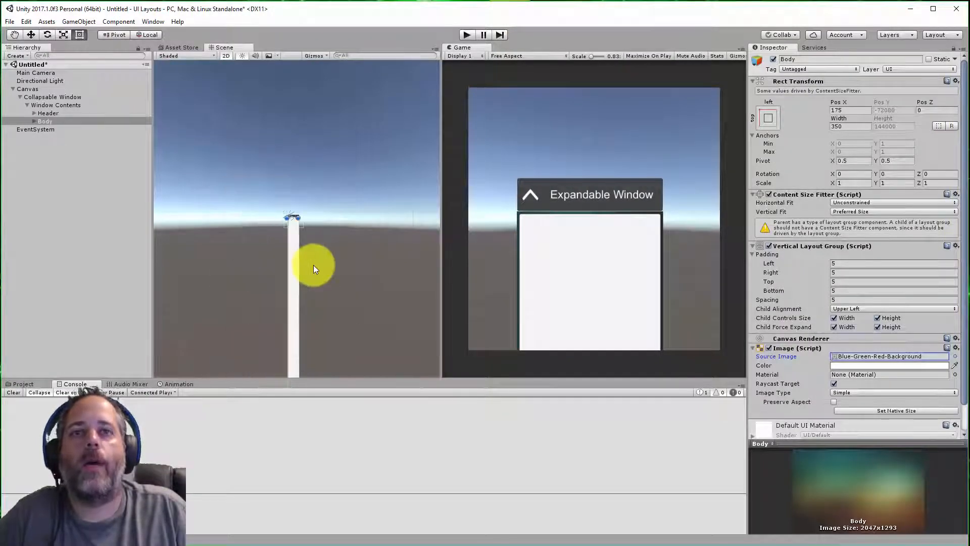
pyautogui.scroll(10, 313, 264)
pyautogui.scroll(-2, 313, 265)
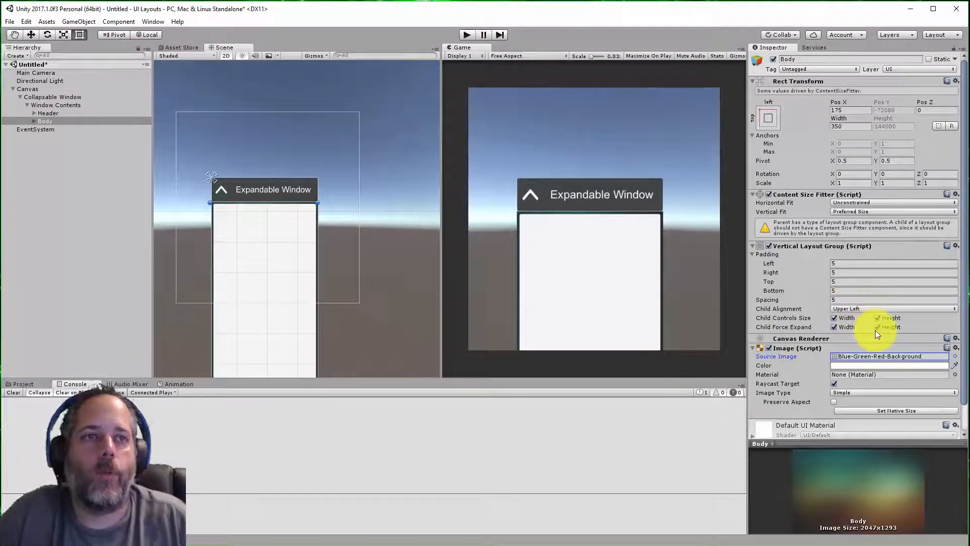
pyautogui.click(847, 392)
pyautogui.click(856, 413)
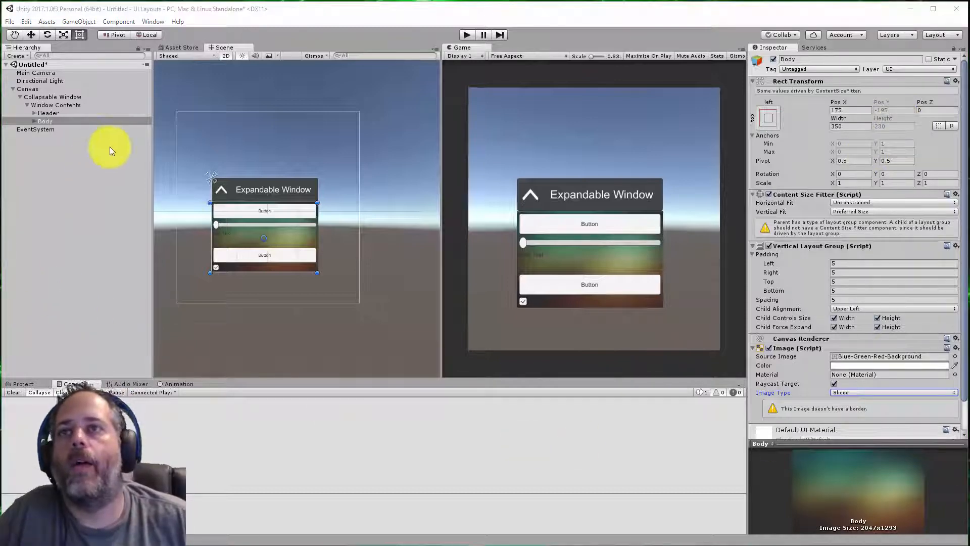
# Step: Add a UI Panel as a child of Window Contents and name it Footer
pyautogui.click(53, 107)
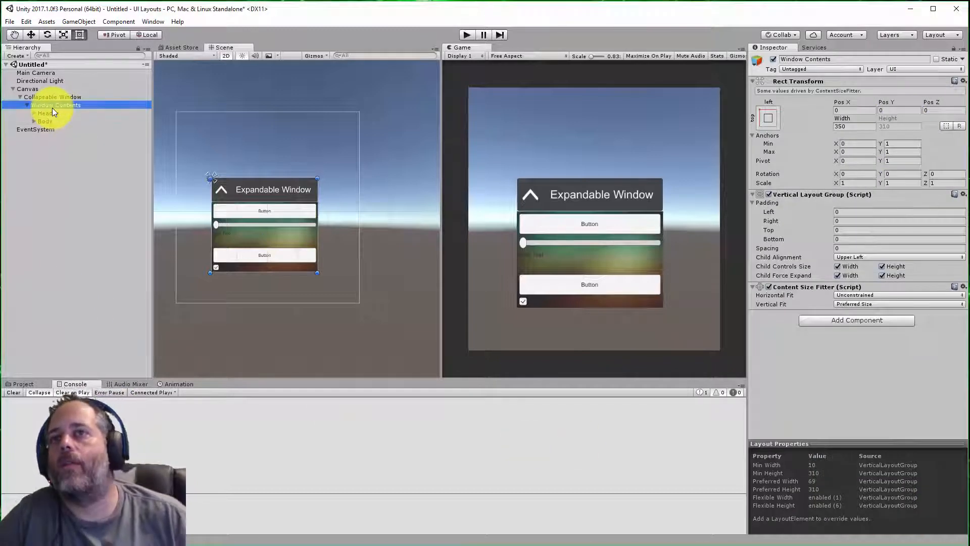
pyautogui.rightClick(53, 109)
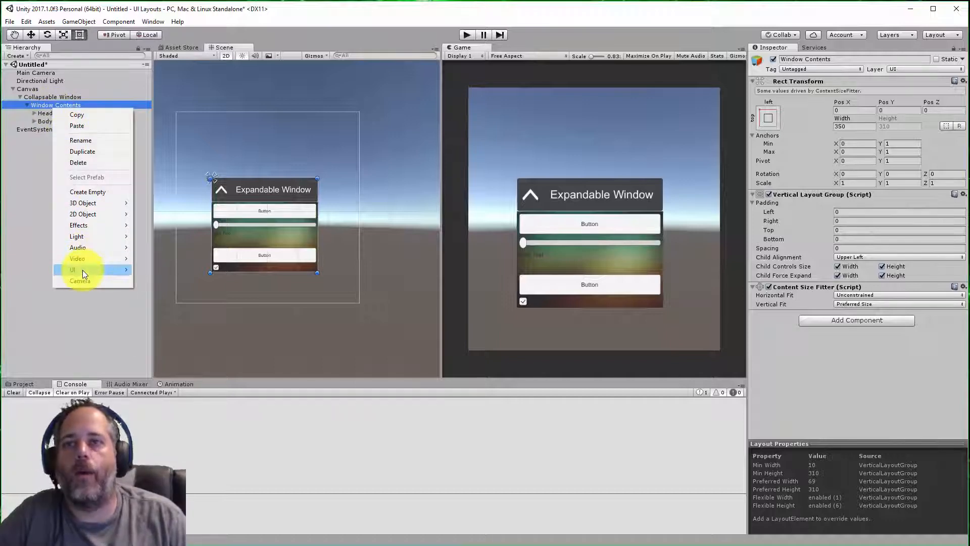
pyautogui.moveTo(83, 269)
pyautogui.click(161, 380)
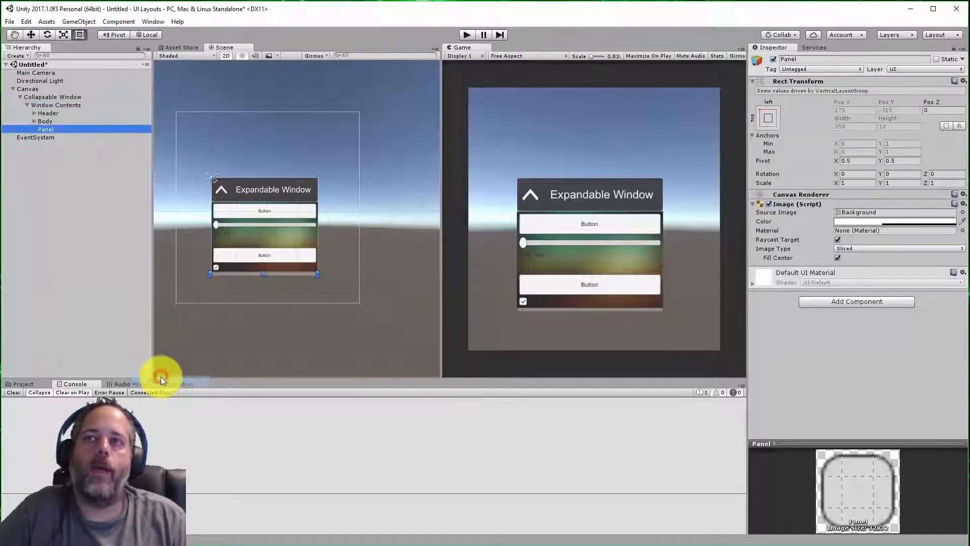
pyautogui.write('Footer')
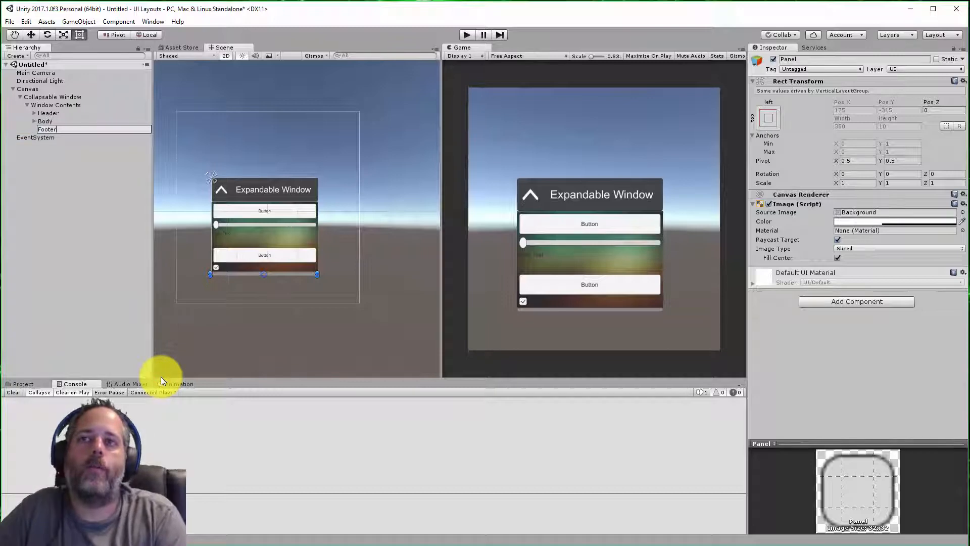
pyautogui.press('Return')
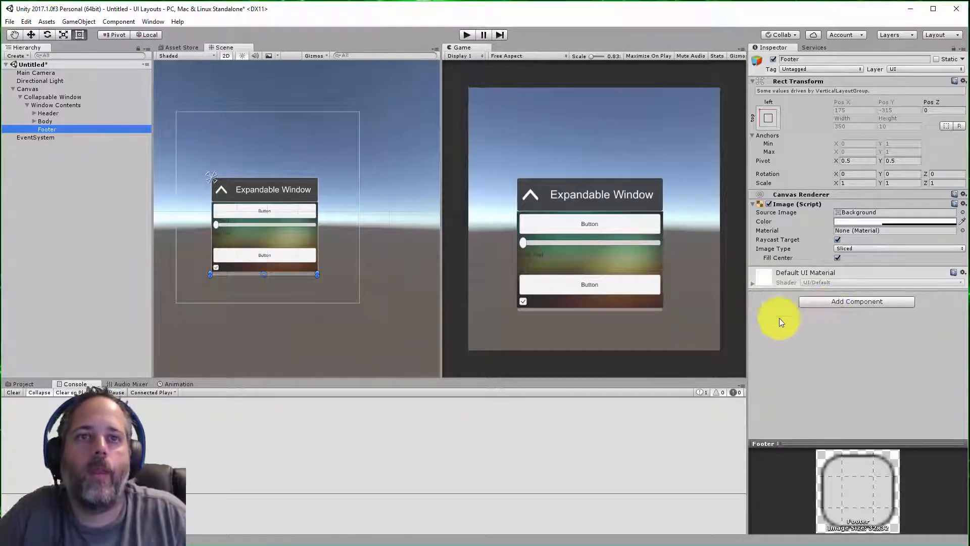
# Step: Add a Layout Element component to Footer
pyautogui.click(818, 308)
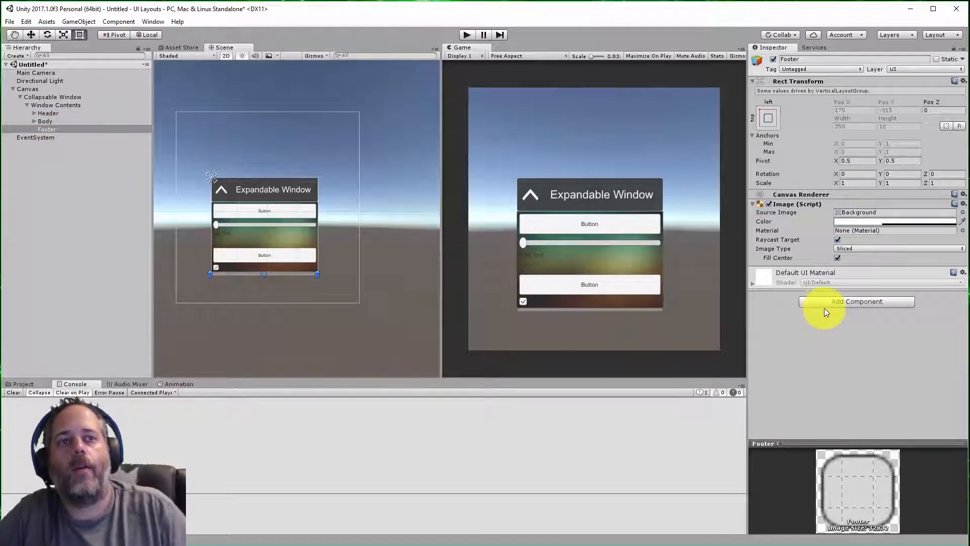
pyautogui.click(825, 303)
pyautogui.write('layout')
pyautogui.press('Return')
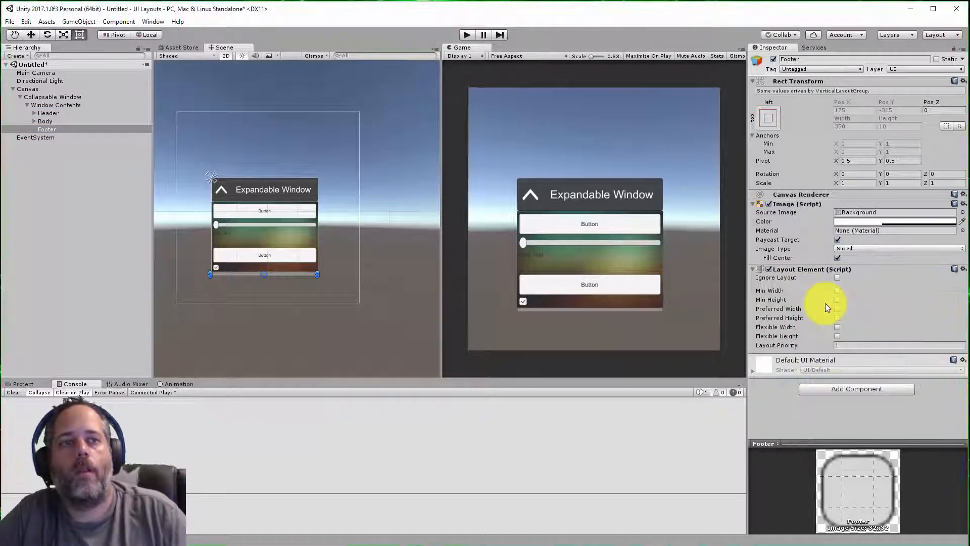
# Step: Enable Footer's layout heights: Min Height 30, Preferred Height 30 and Flexible Height 0
pyautogui.click(838, 300)
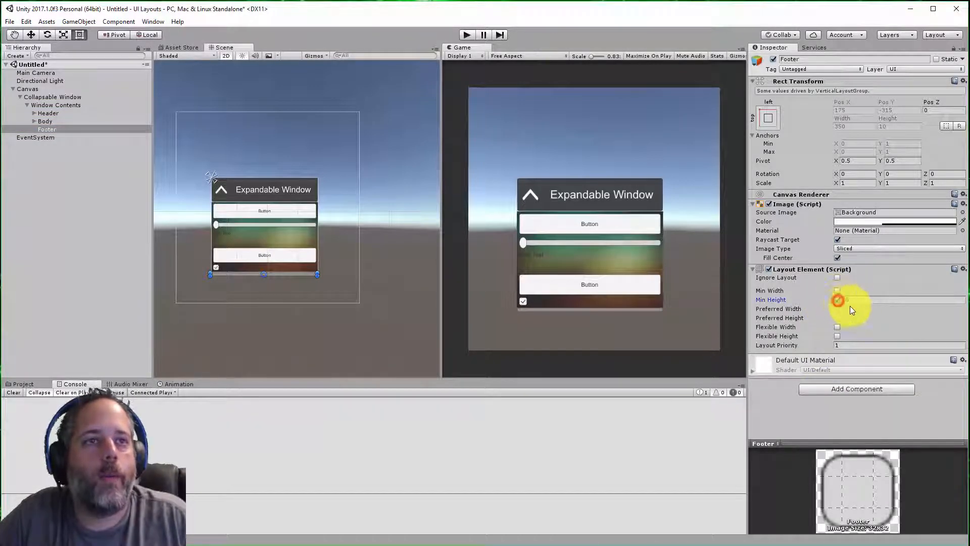
pyautogui.moveTo(857, 301); pyautogui.dragTo(835, 302)
pyautogui.write('50')
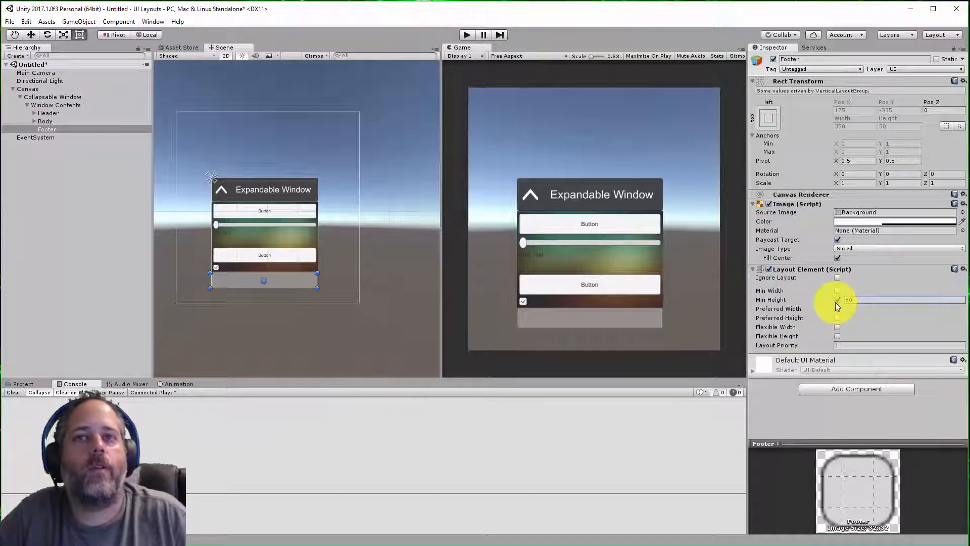
pyautogui.write('30')
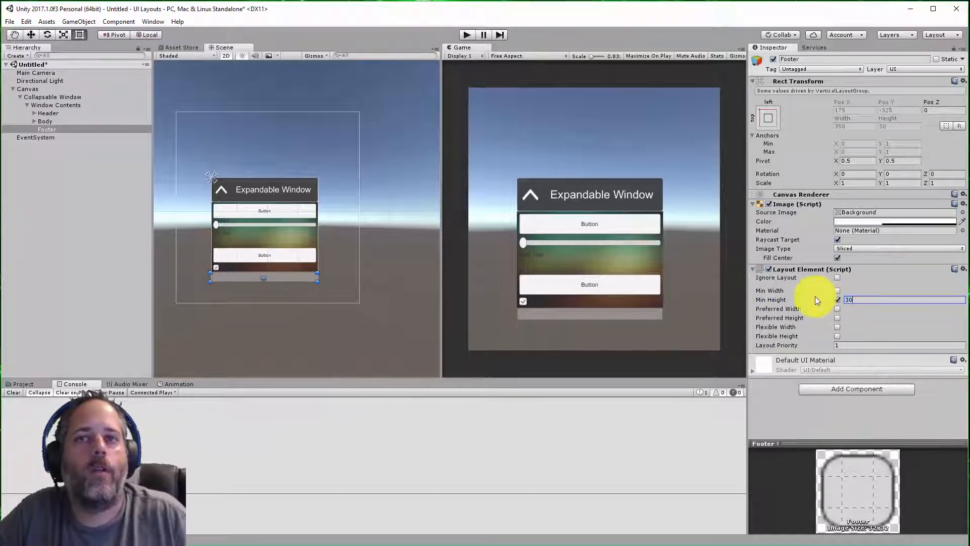
pyautogui.click(837, 317)
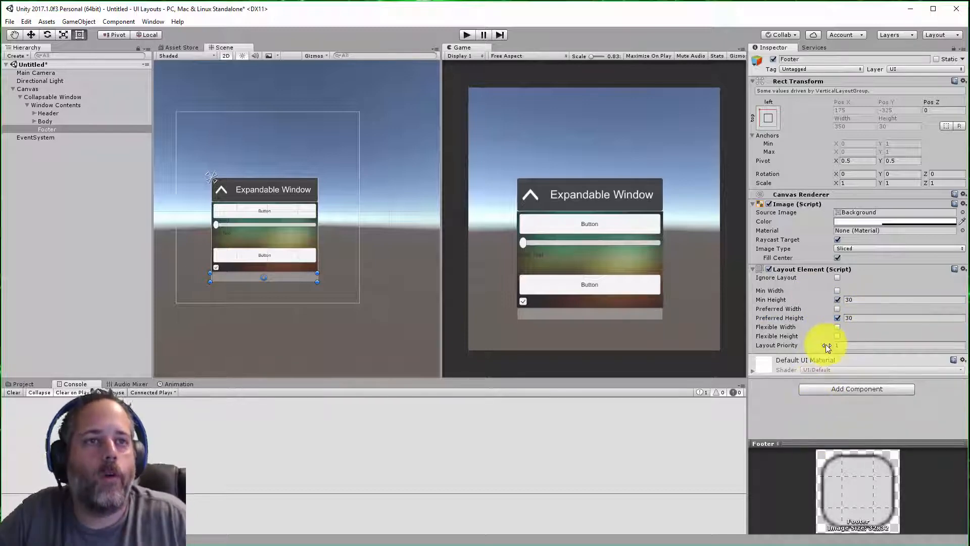
pyautogui.click(837, 335)
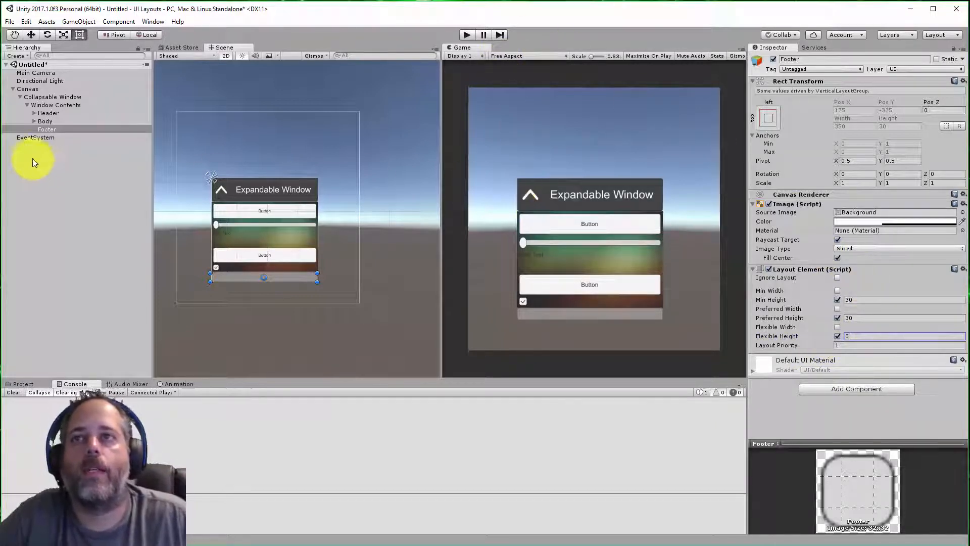
# Step: Add a UI Text under Footer reading "Footer Text", aligned right and vertically centred
pyautogui.rightClick(48, 129)
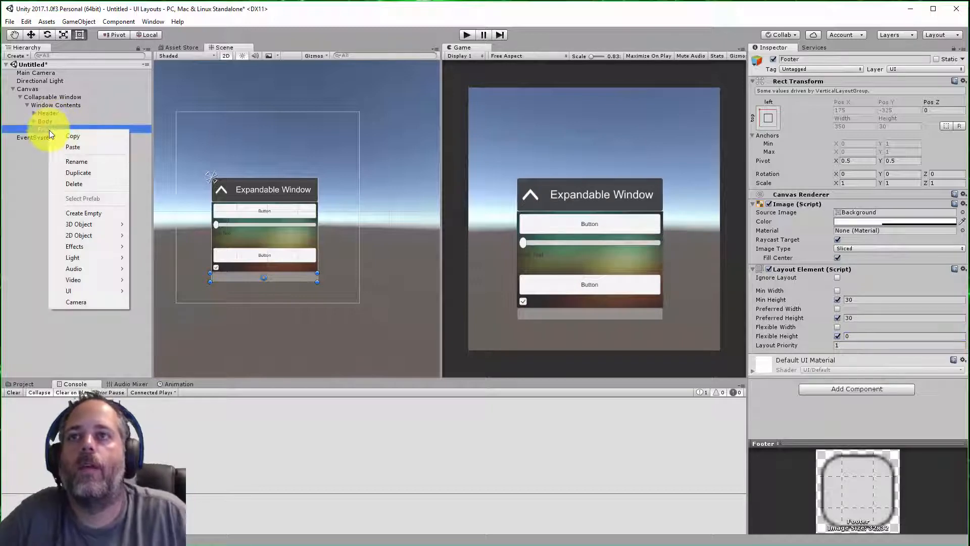
pyautogui.click(92, 292)
pyautogui.click(169, 289)
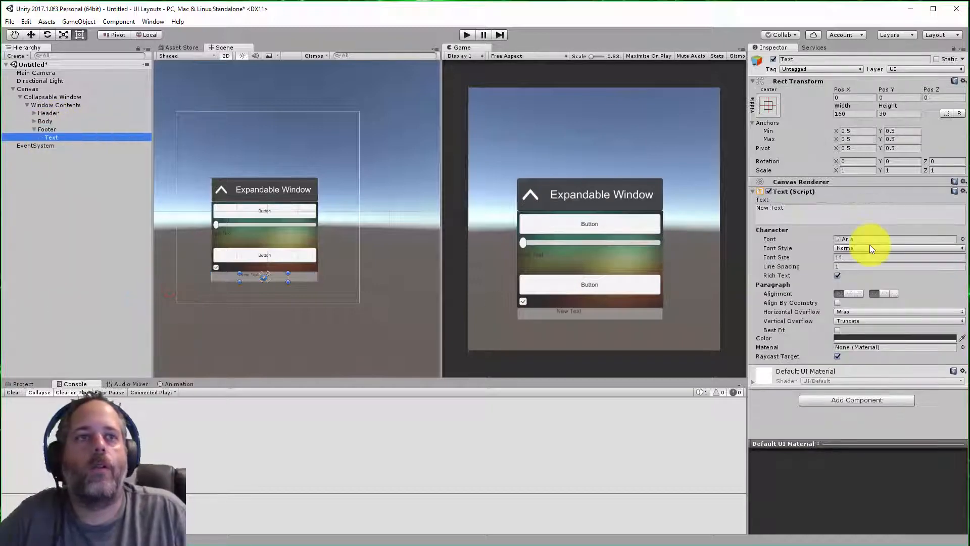
pyautogui.click(861, 293)
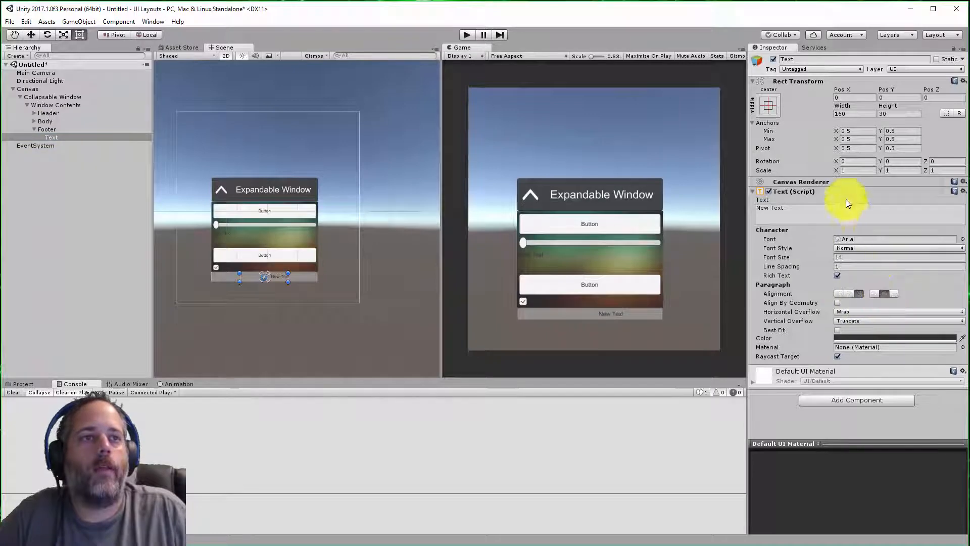
pyautogui.click(847, 215)
pyautogui.hotkey('ctrl', 'a')
pyautogui.write('F')
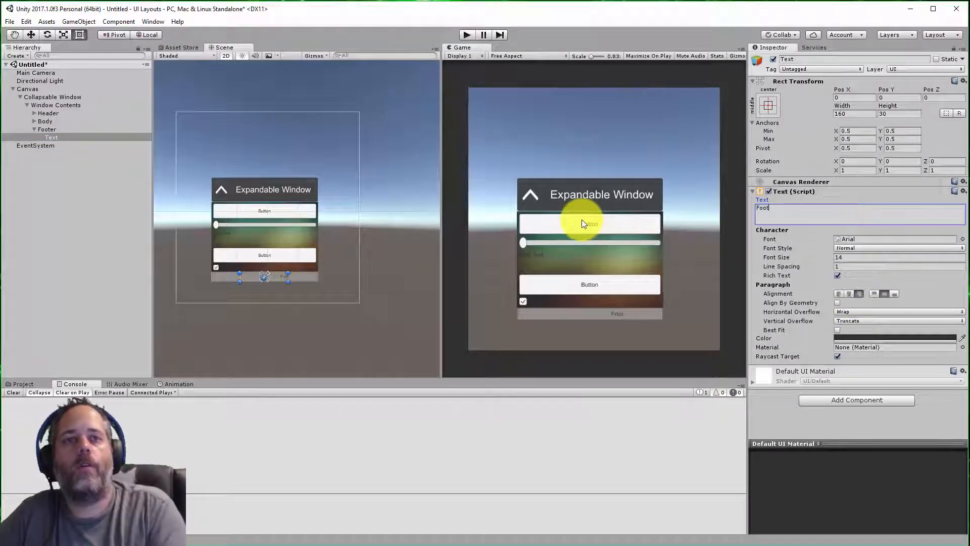
pyautogui.write('ooter Text')
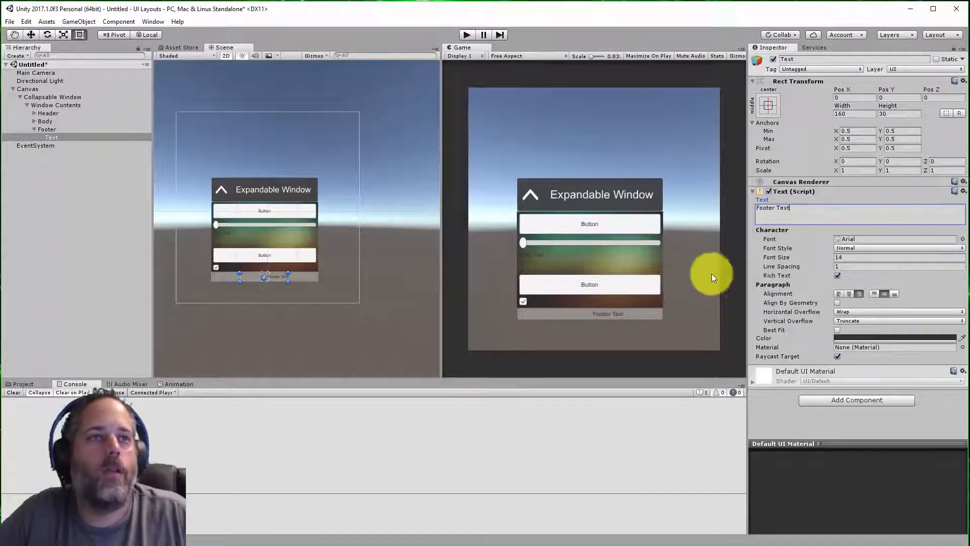
# Step: Anchor the footer text to middle right including pivot and position, and set its Pos X to -10
pyautogui.click(769, 102)
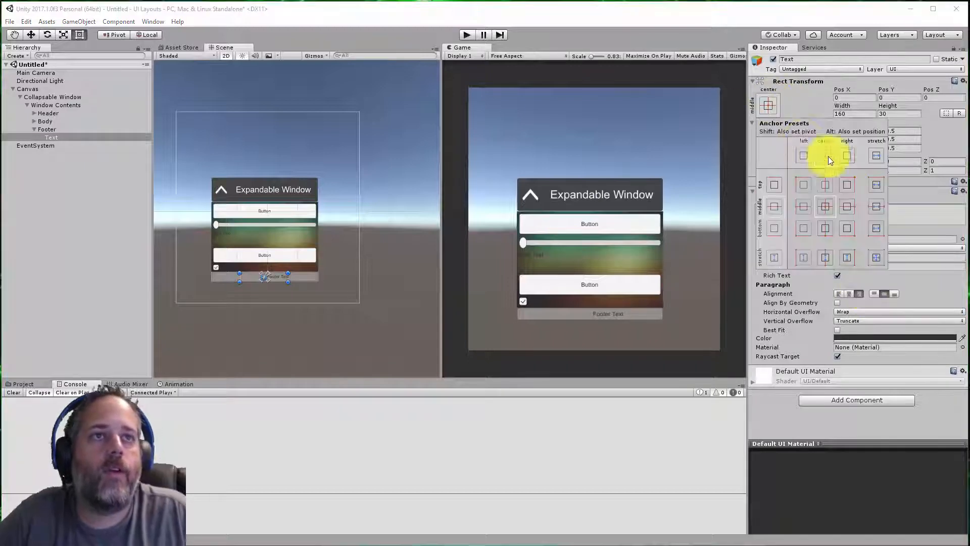
pyautogui.click(850, 205)
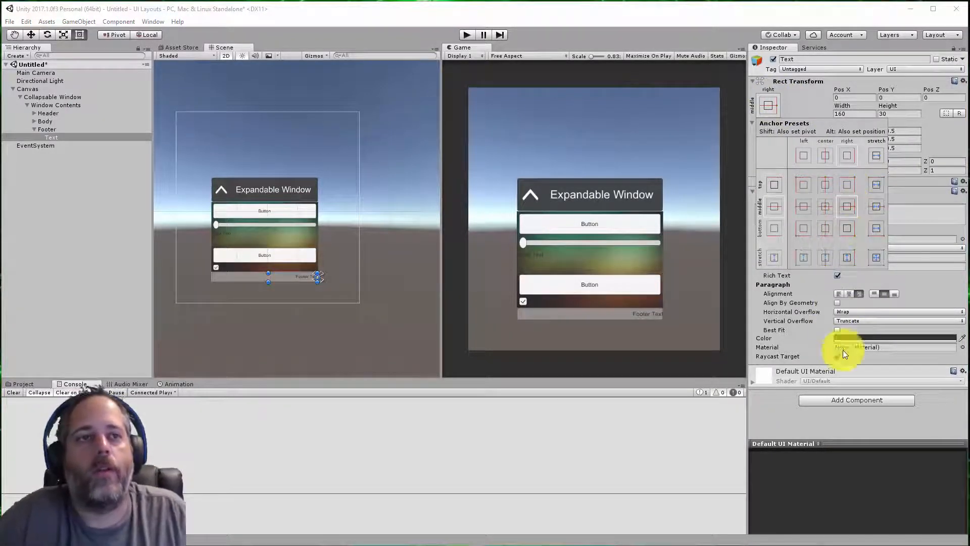
pyautogui.click(778, 416)
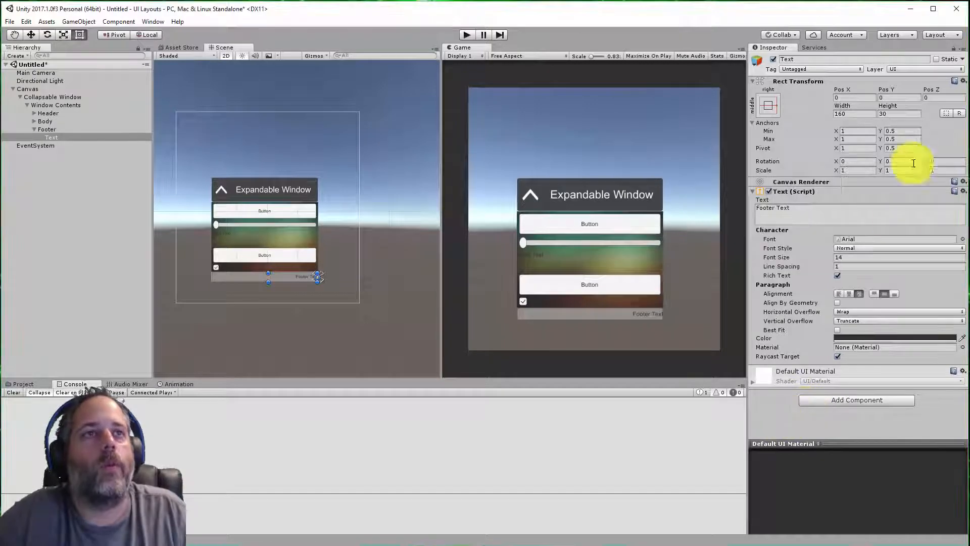
pyautogui.click(852, 98)
pyautogui.write('-10')
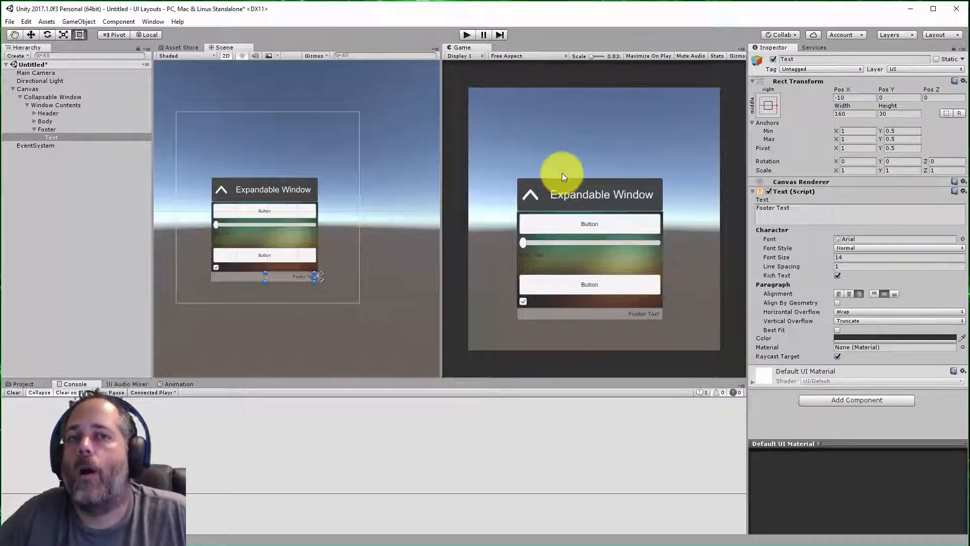
# Step: Run the scene and toggle the header arrow both ways to test it with the footer in place
pyautogui.click(468, 35)
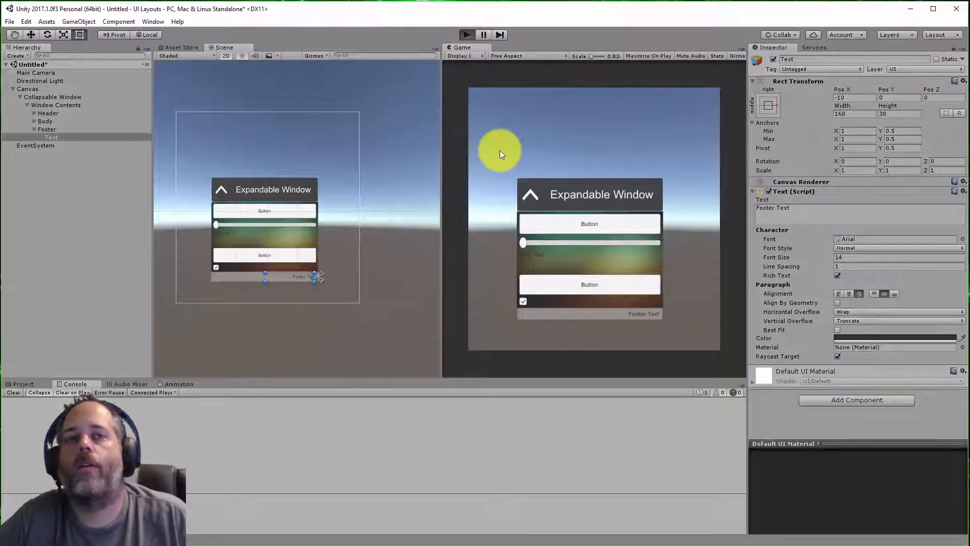
pyautogui.click(533, 194)
pyautogui.click(535, 192)
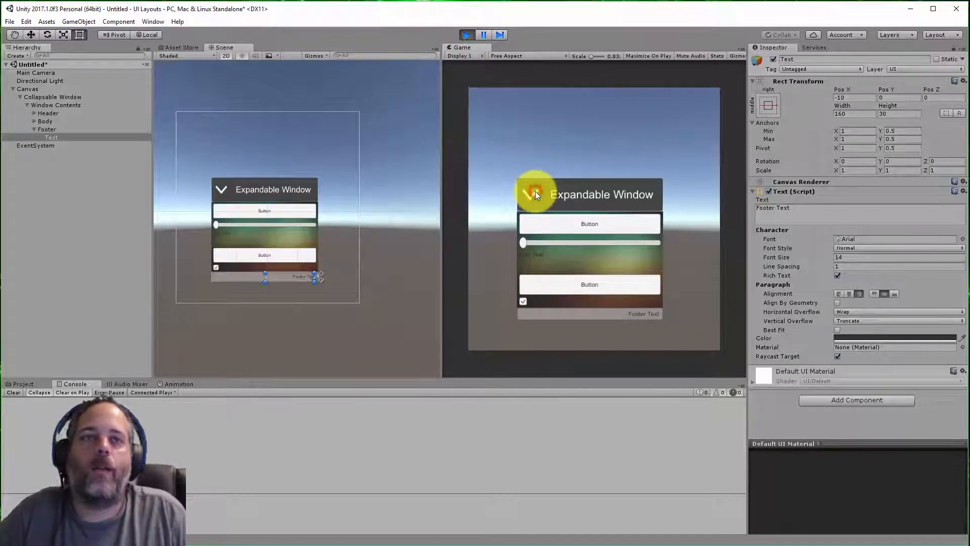
# Step: Duplicate Button (1) twice inside Body during play mode to test how the window grows, and stop the run
pyautogui.click(44, 122)
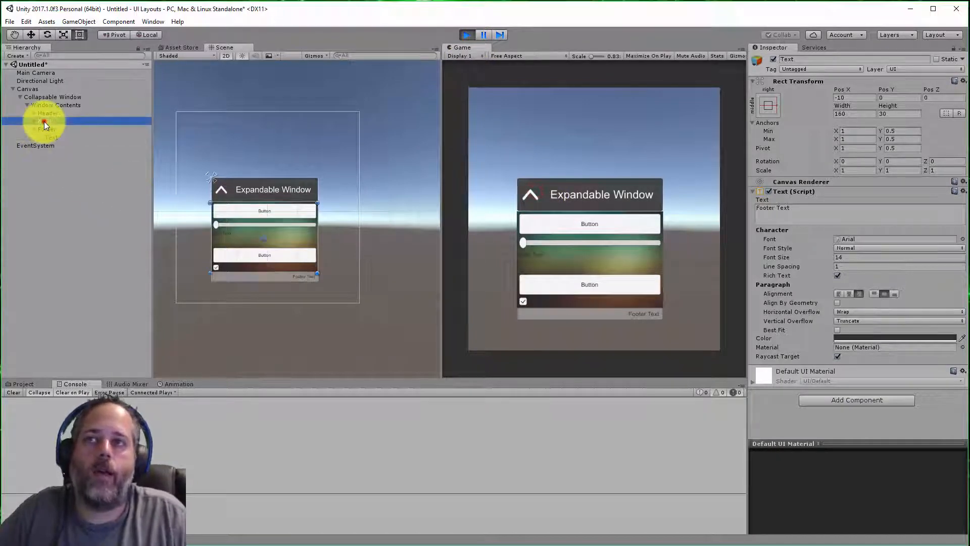
pyautogui.click(34, 121)
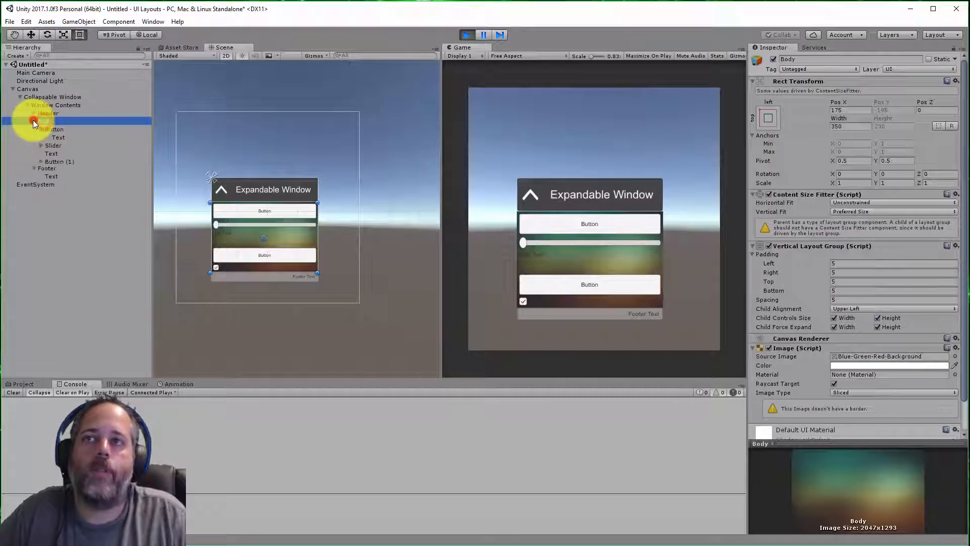
pyautogui.click(56, 161)
pyautogui.hotkey('ctrl', 'd')
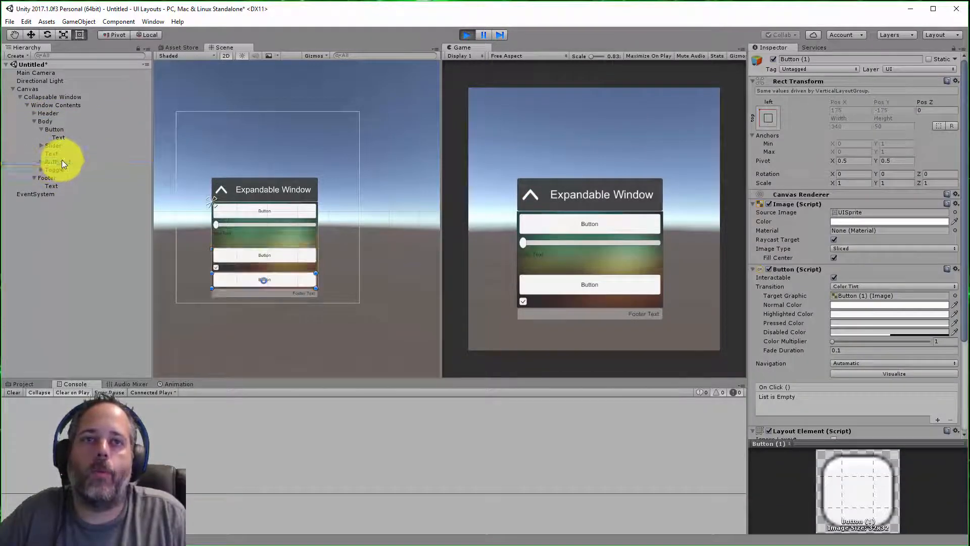
pyautogui.hotkey('ctrl', 'd')
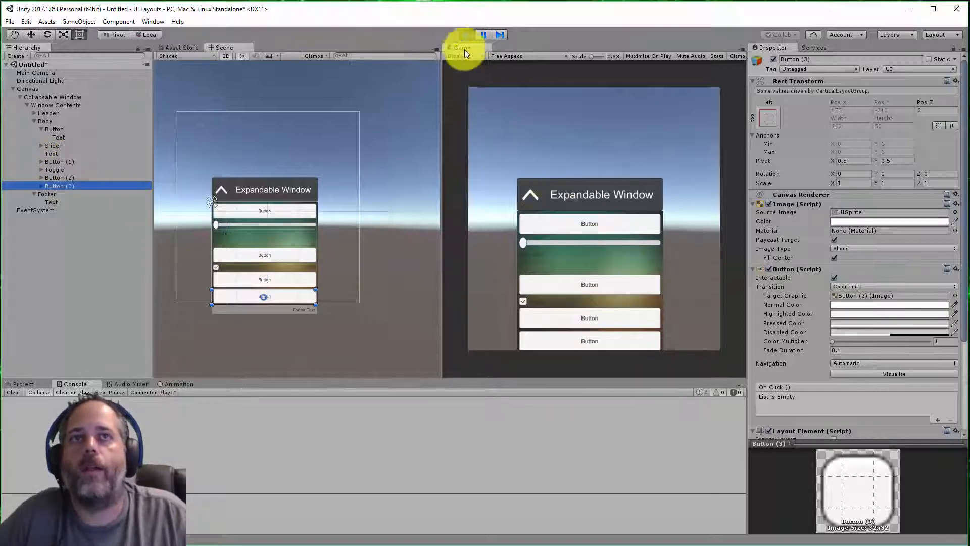
pyautogui.click(466, 36)
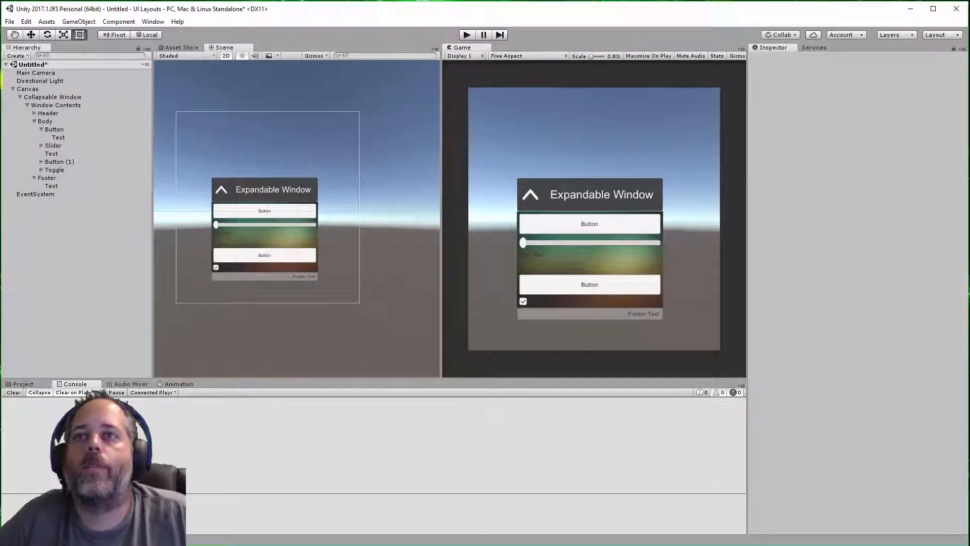
# Step: Add two On Click events to Expand Button in Header, targeting Body and Footer
pyautogui.click(35, 115)
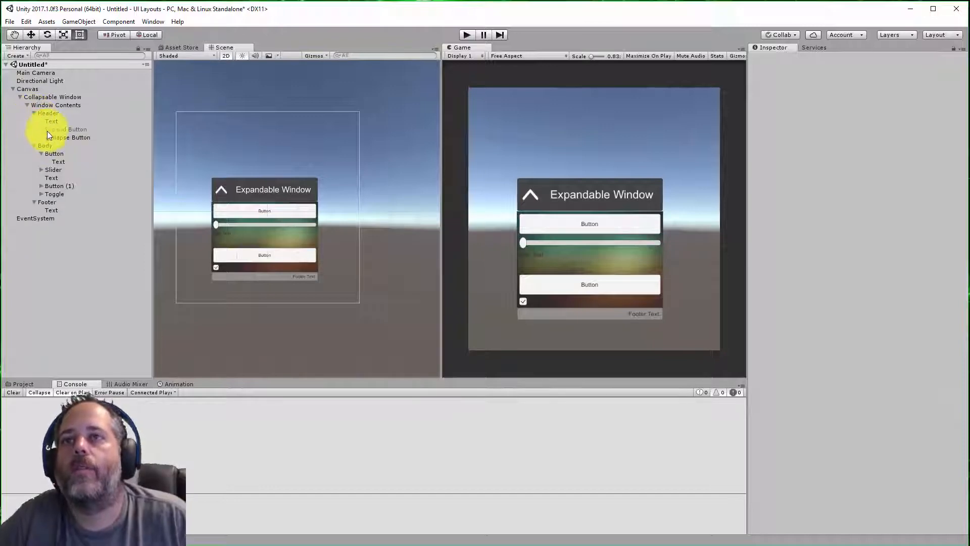
pyautogui.click(56, 130)
pyautogui.scroll(-2, 766, 303)
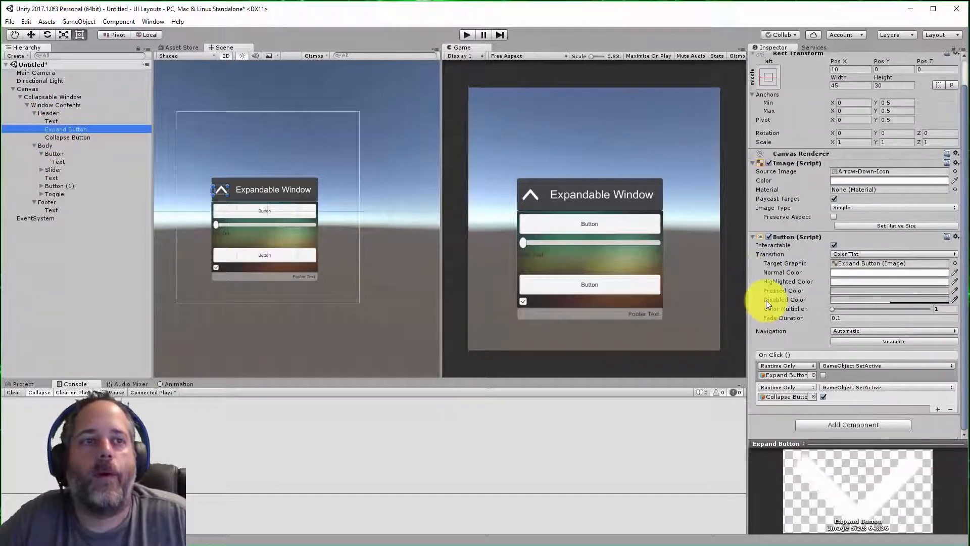
pyautogui.click(940, 409)
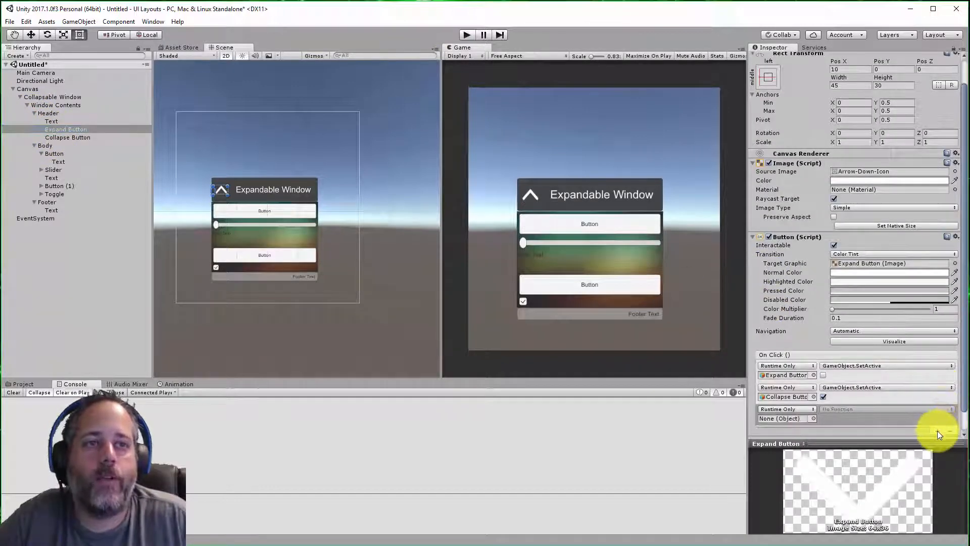
pyautogui.click(938, 430)
pyautogui.moveTo(61, 146); pyautogui.dragTo(781, 375)
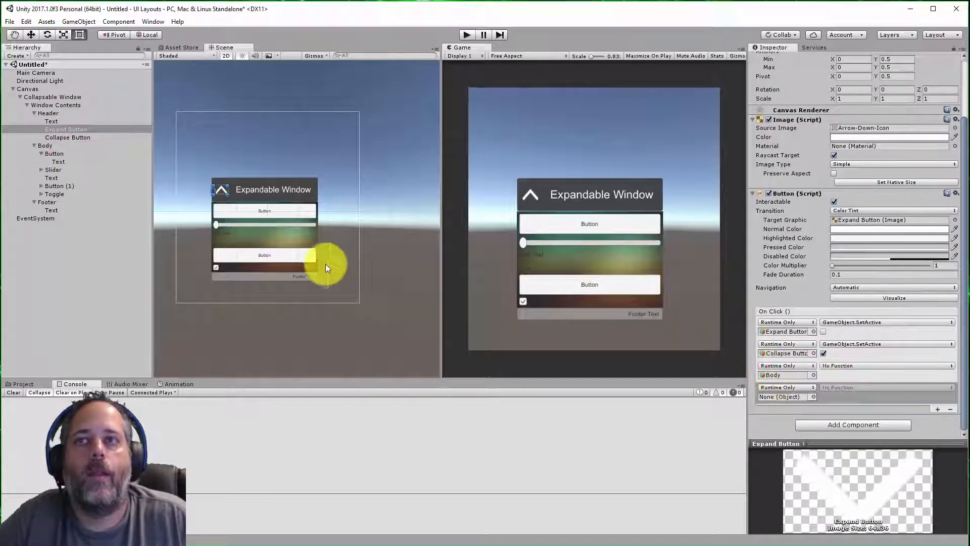
pyautogui.moveTo(47, 203); pyautogui.dragTo(795, 394)
# Step: Set the Body and Footer click events of Expand Button to GameObject.SetActive with the value ticked
pyautogui.click(835, 366)
pyautogui.moveTo(854, 391)
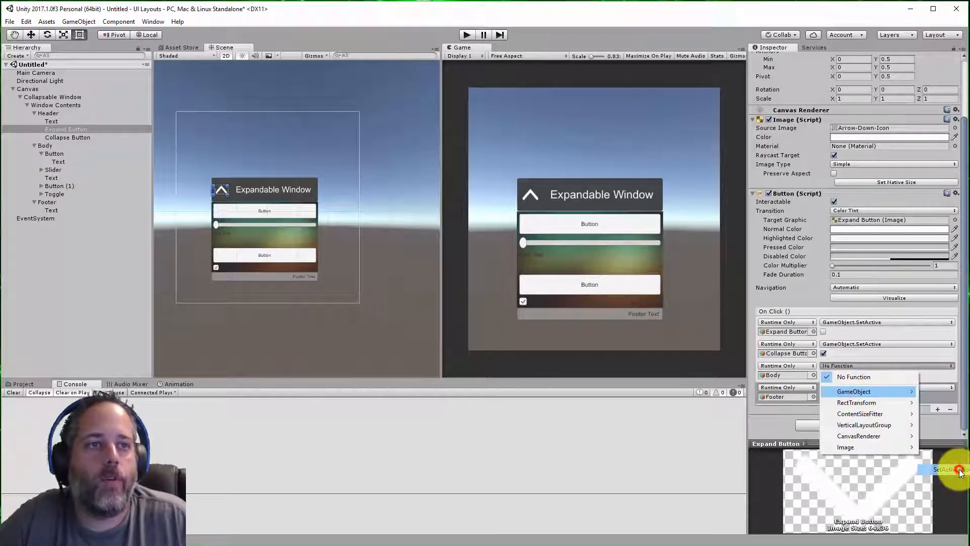
pyautogui.click(950, 468)
pyautogui.click(837, 387)
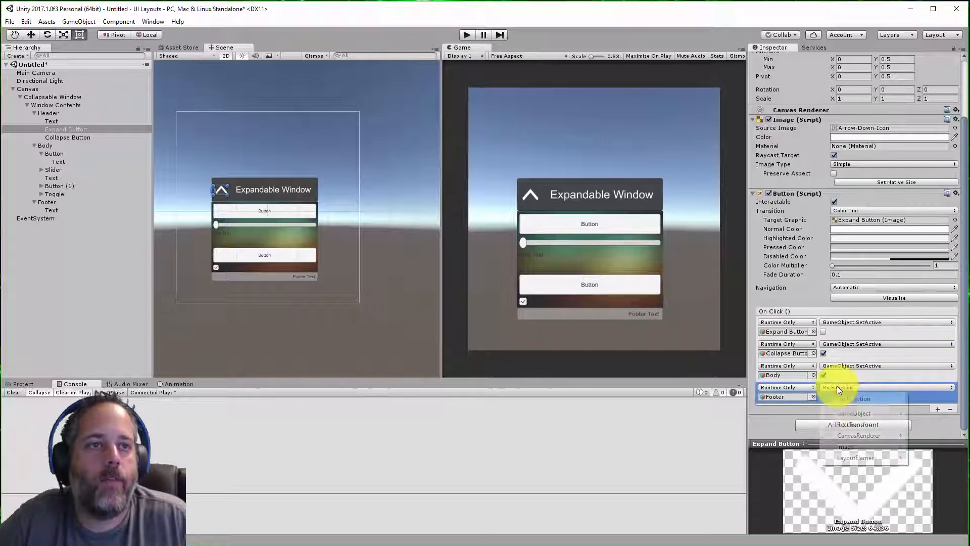
pyautogui.moveTo(854, 413)
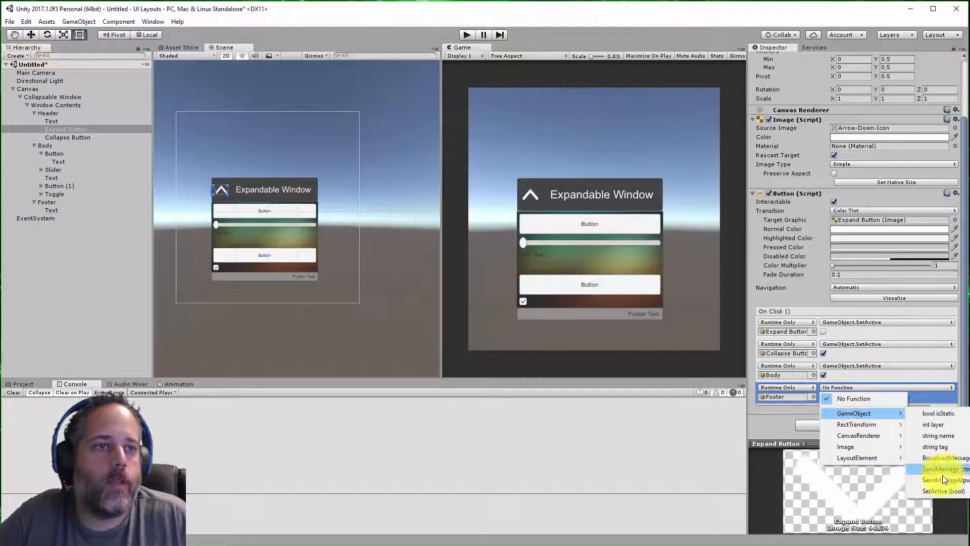
pyautogui.click(940, 491)
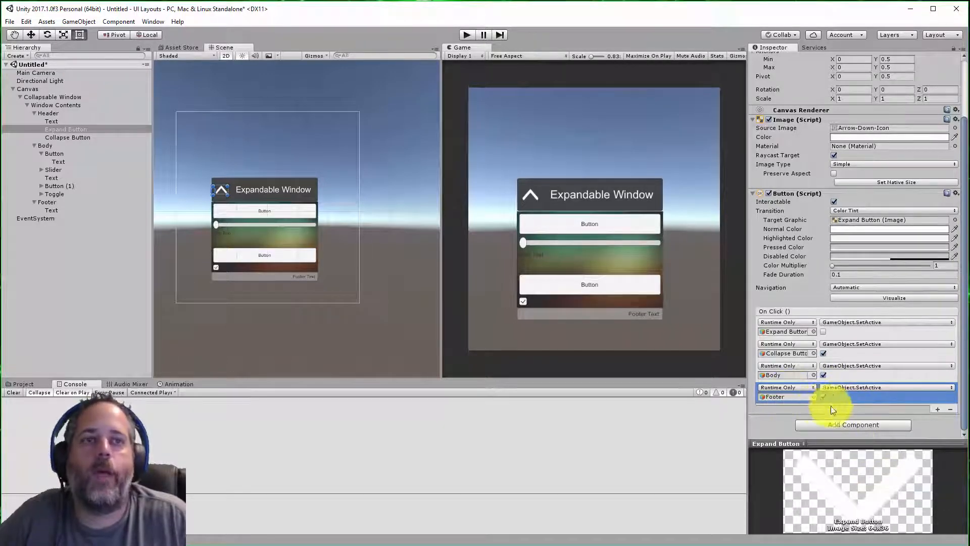
# Step: Add two On Click events to Collapse Button in Header, targeting Body and Footer
pyautogui.click(68, 137)
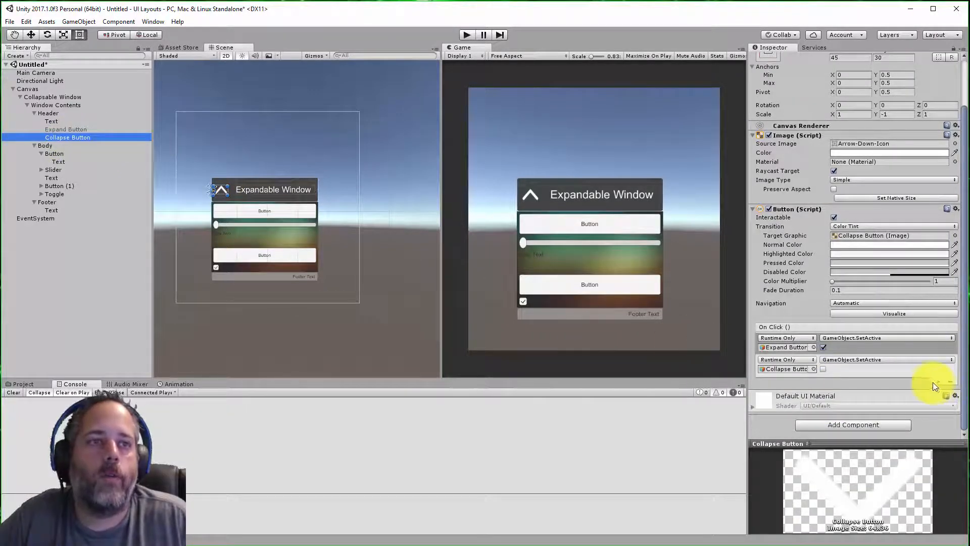
pyautogui.click(937, 382)
pyautogui.click(938, 403)
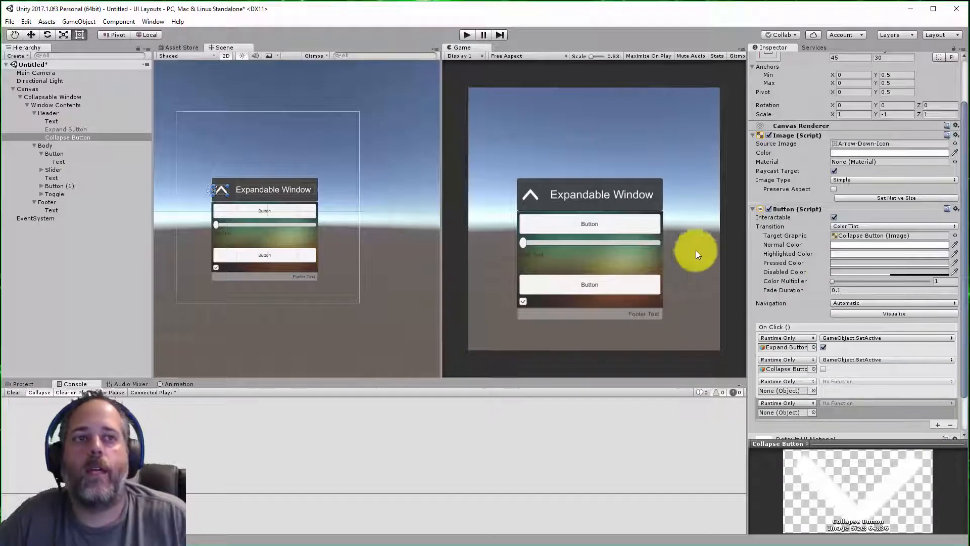
pyautogui.scroll(-2, 759, 276)
pyautogui.moveTo(43, 147); pyautogui.dragTo(786, 347)
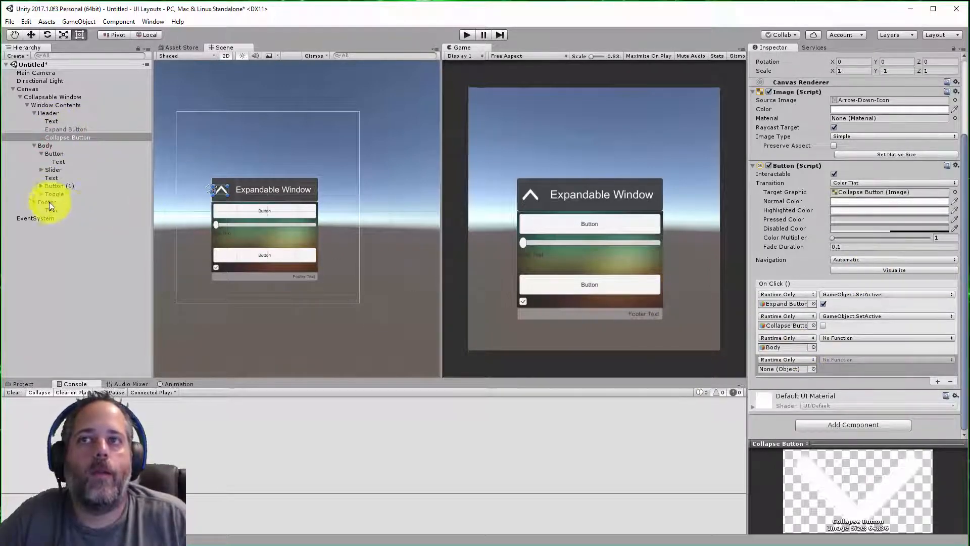
pyautogui.moveTo(48, 202); pyautogui.dragTo(766, 377)
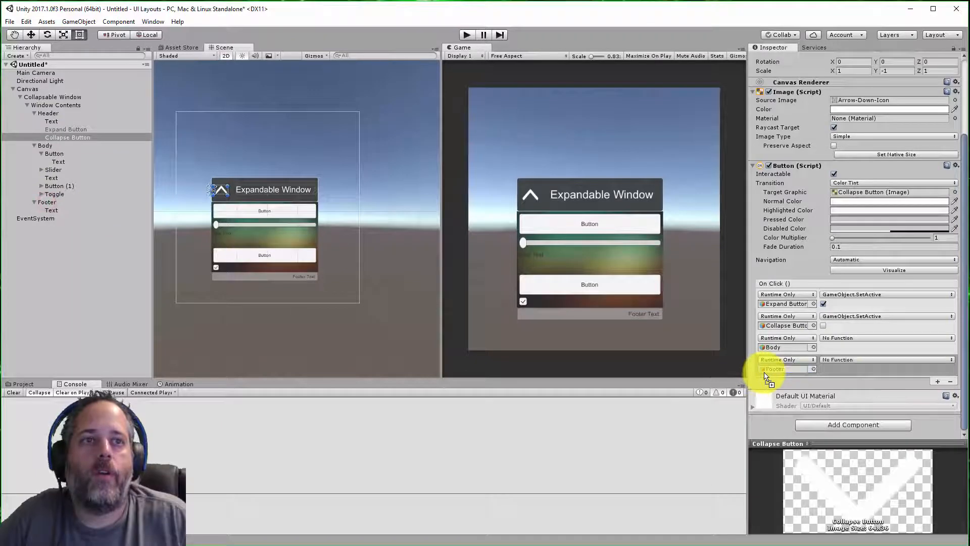
# Step: Set the Body and Footer click events of Collapse Button to GameObject.SetActive with the value unticked
pyautogui.click(836, 337)
pyautogui.moveTo(857, 366)
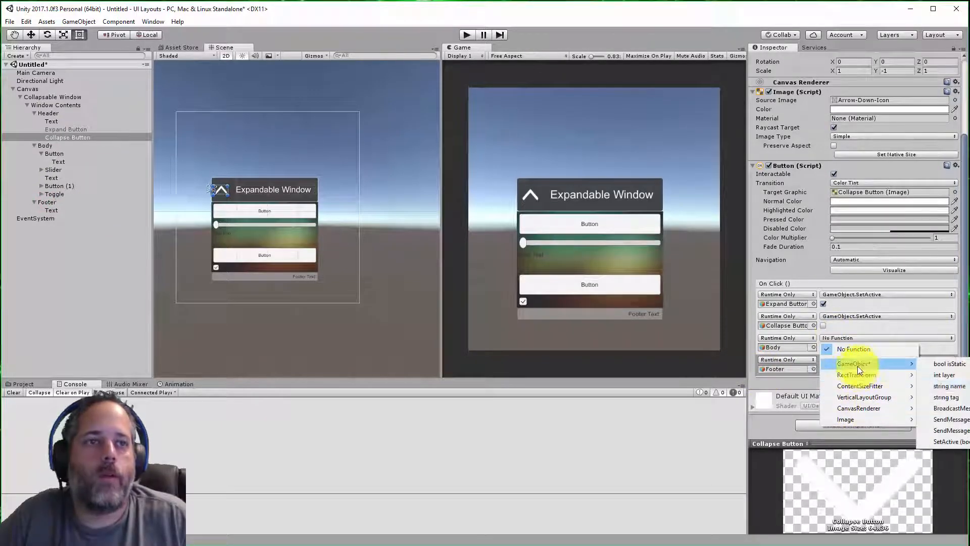
pyautogui.click(940, 427)
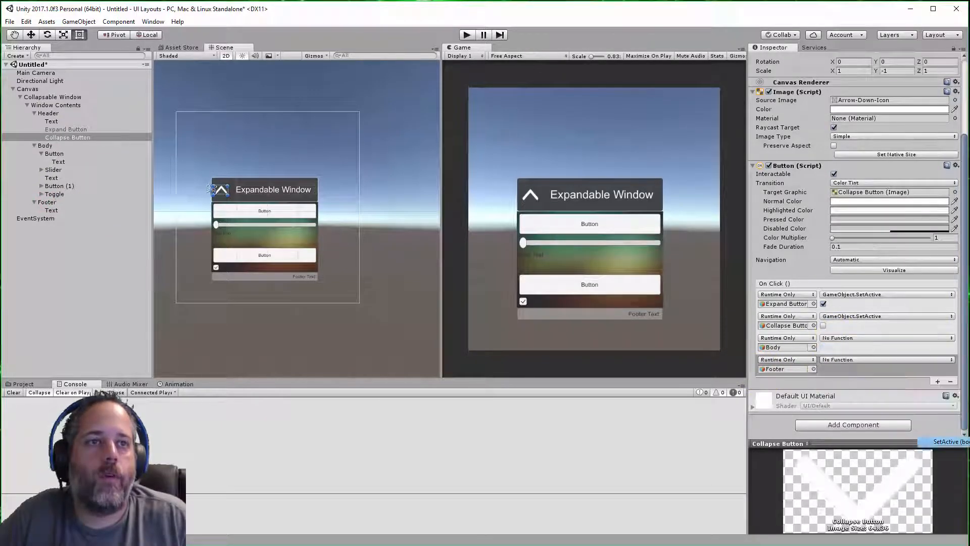
pyautogui.click(837, 360)
pyautogui.moveTo(849, 386)
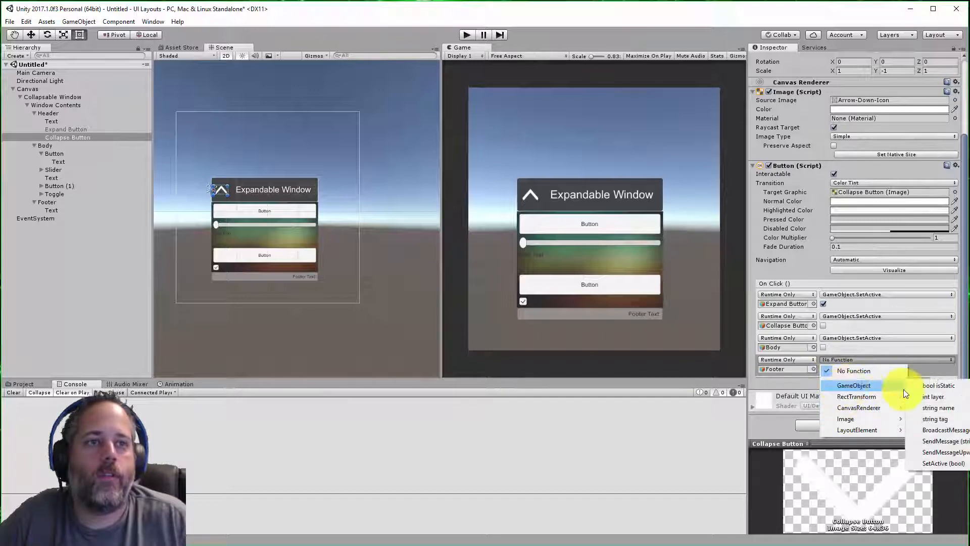
pyautogui.click(932, 462)
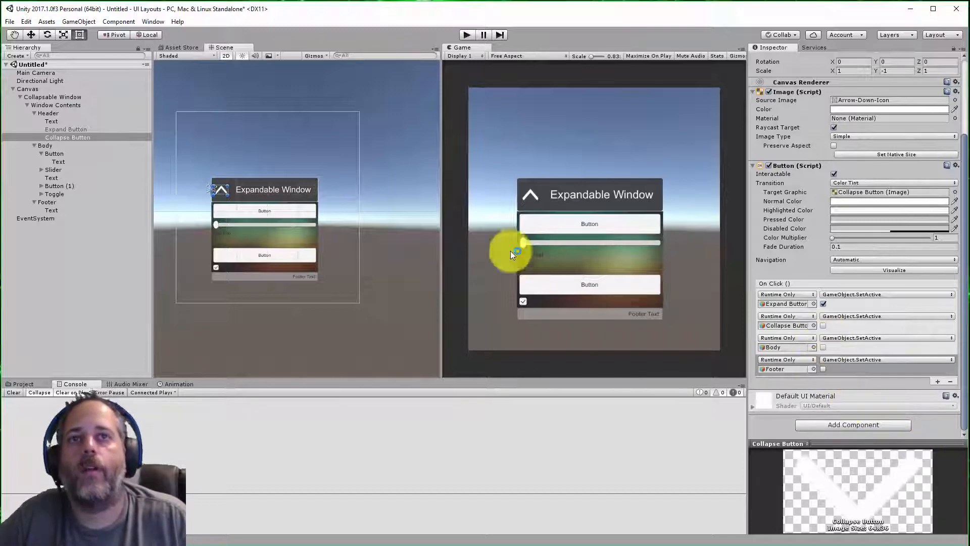
# Step: Save the scene in the Assets folder as "demo 3"
pyautogui.hotkey('ctrl', 's')
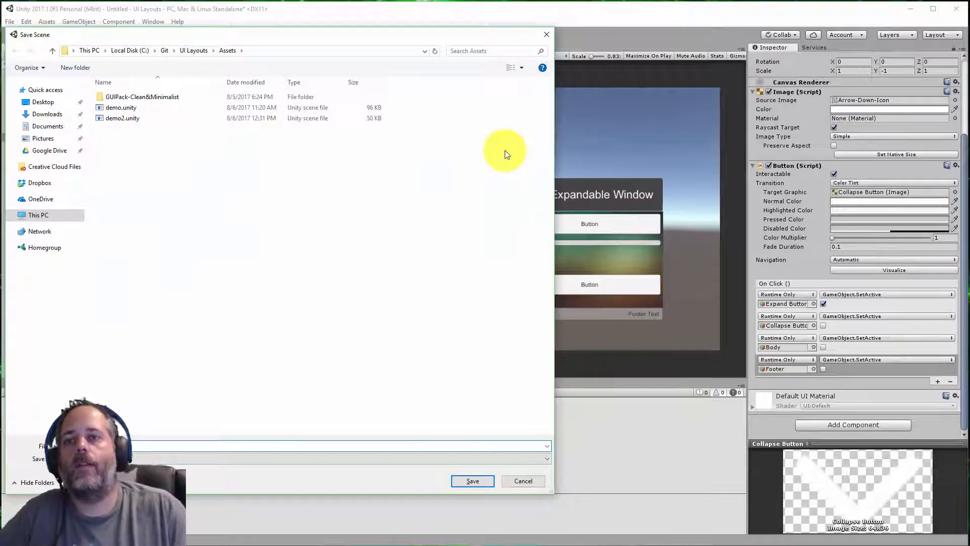
pyautogui.write('demo 3')
pyautogui.press('Return')
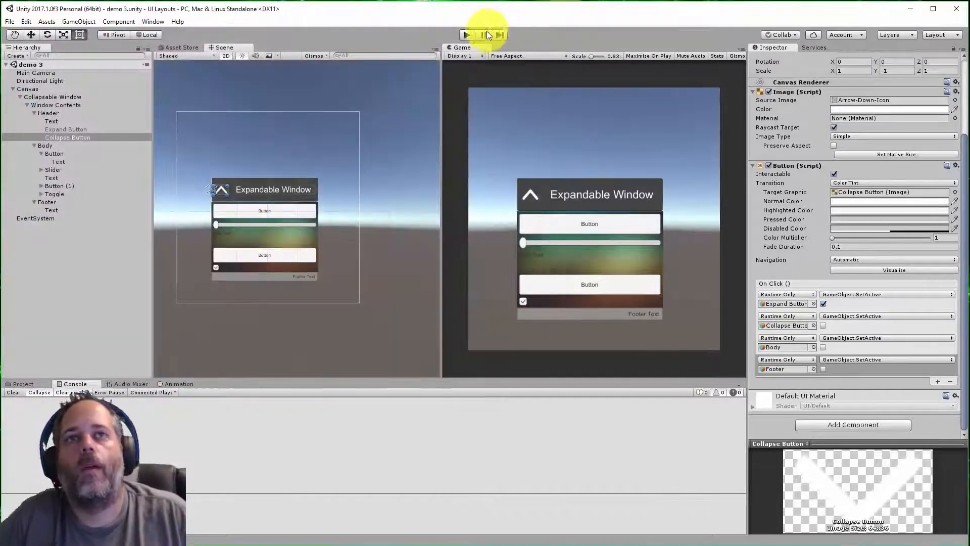
# Step: Run the scene and toggle the header arrow to test collapsing and expanding Body and Footer
pyautogui.click(463, 36)
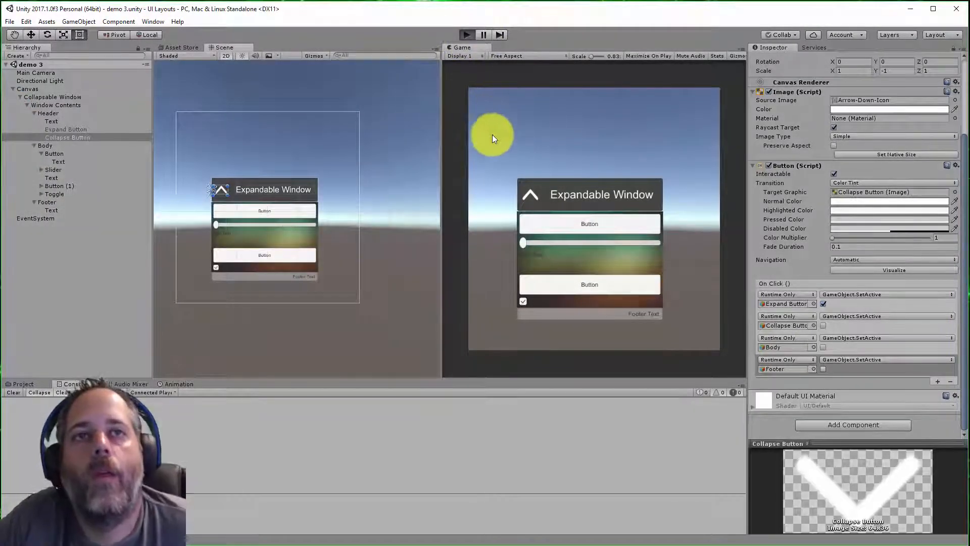
pyautogui.click(527, 196)
pyautogui.click(527, 196)
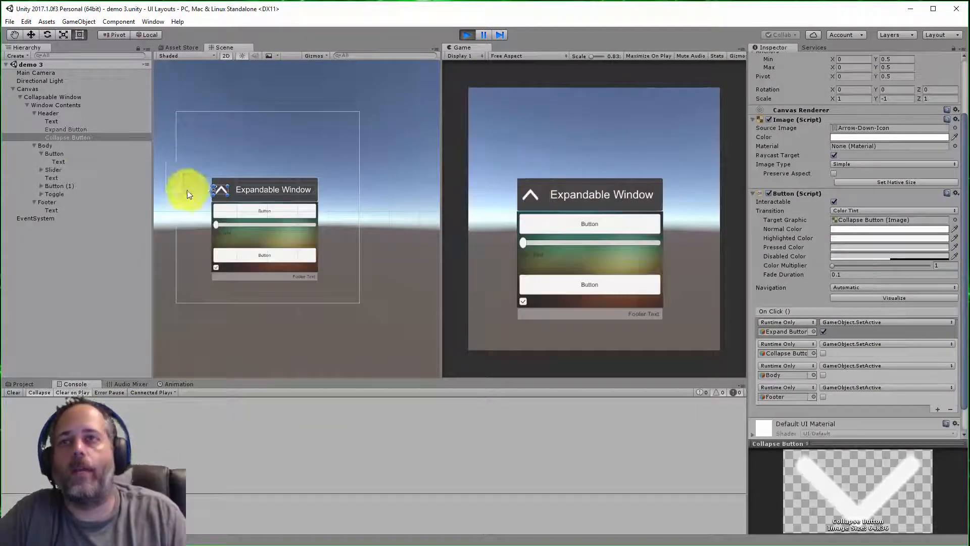
# Step: Duplicate the Text element inside Body during play mode, change the copy's text to "rewfdsa" and set its color to white
pyautogui.click(62, 177)
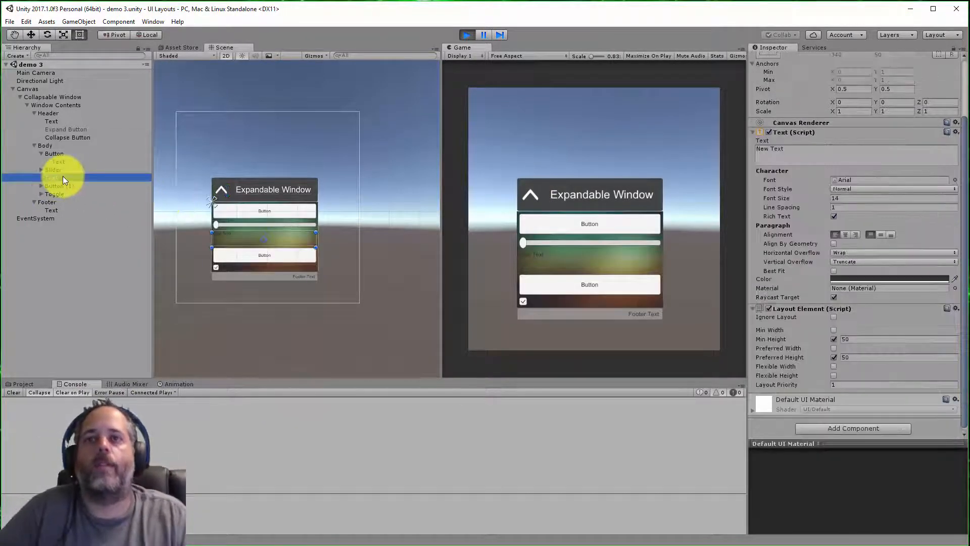
pyautogui.hotkey('ctrl', 'd')
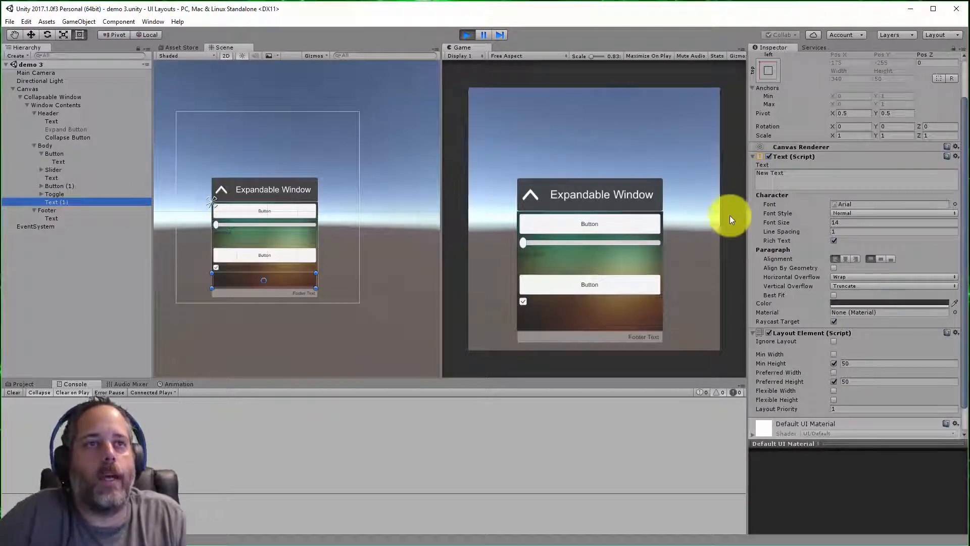
pyautogui.click(796, 181)
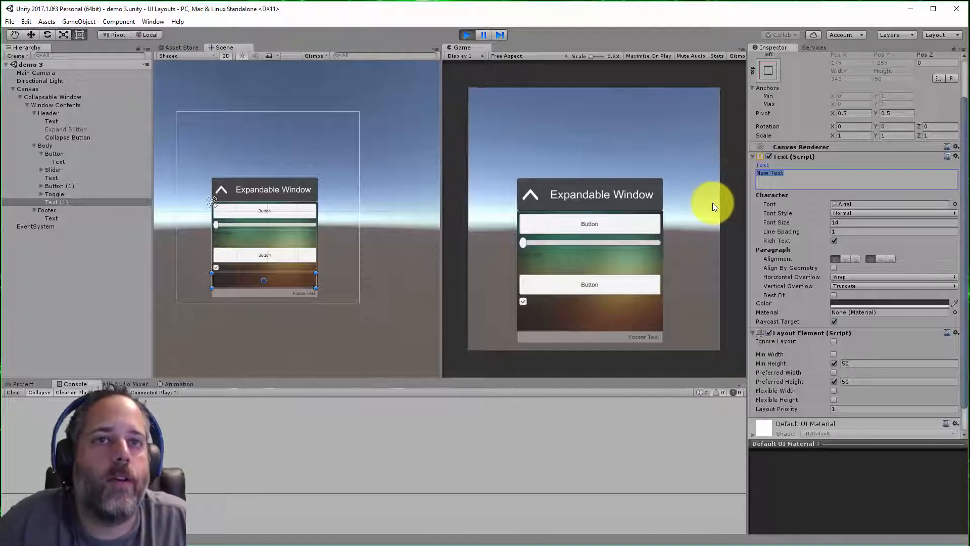
pyautogui.write('rewfdsa')
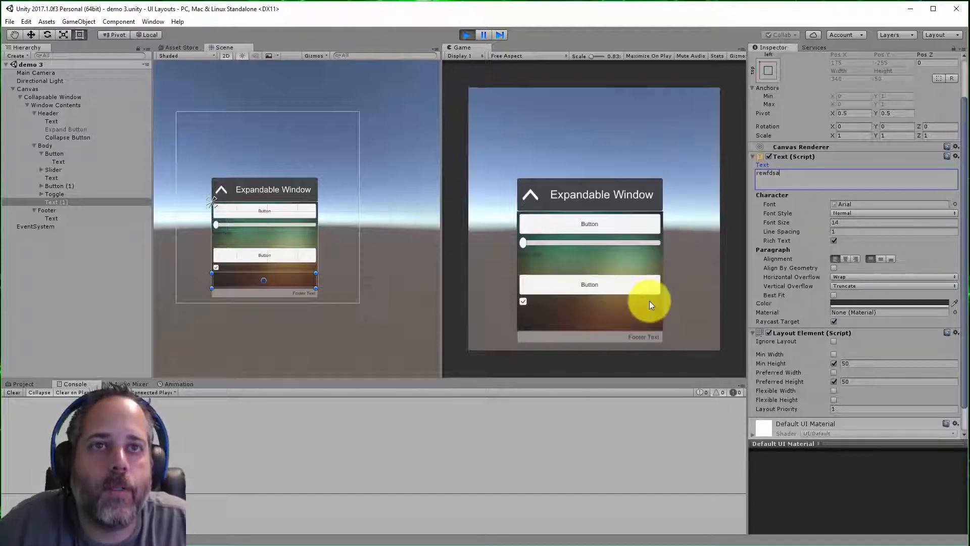
pyautogui.click(849, 305)
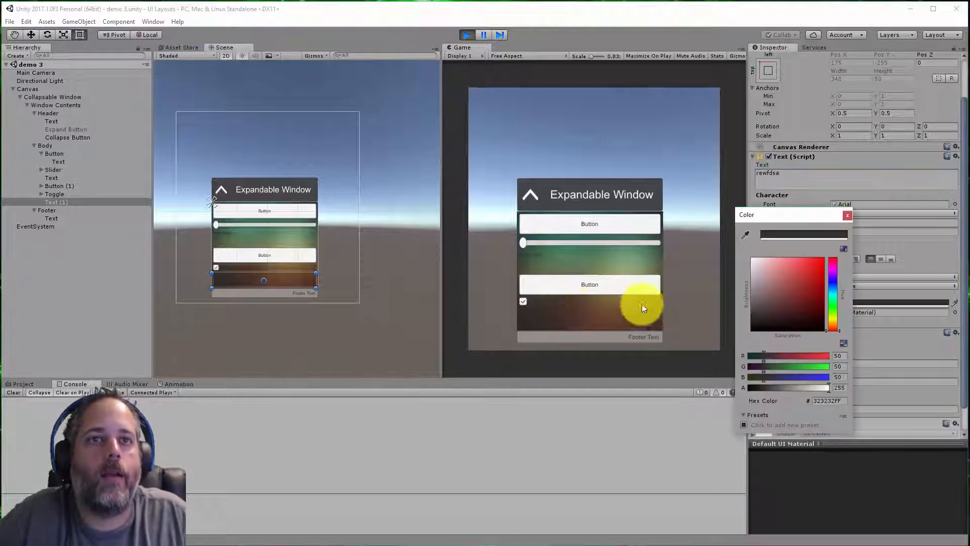
pyautogui.moveTo(778, 286); pyautogui.dragTo(753, 259)
pyautogui.click(847, 216)
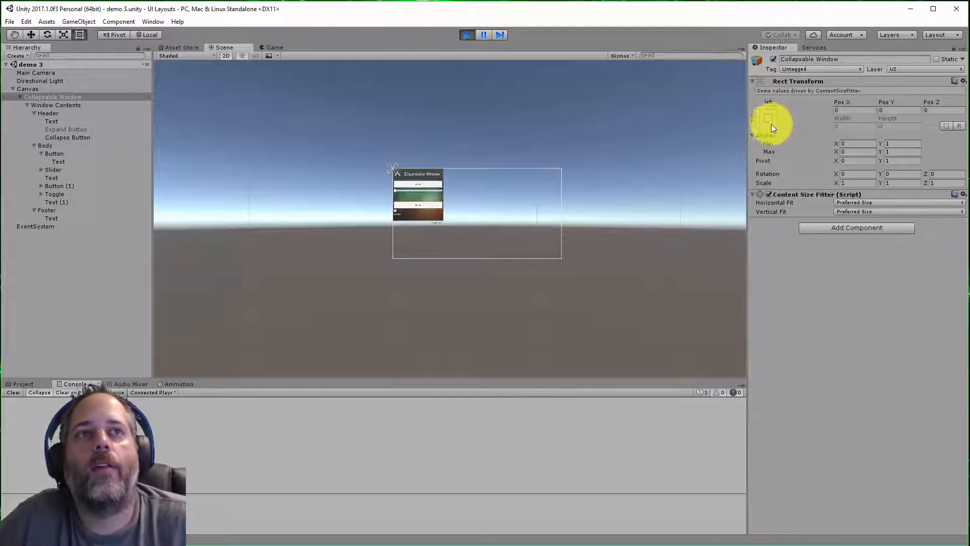
# Step: Test the header arrow in the Game view and preview the window at 1280x1920, 2560x1440 and 1024x768
pyautogui.click(273, 48)
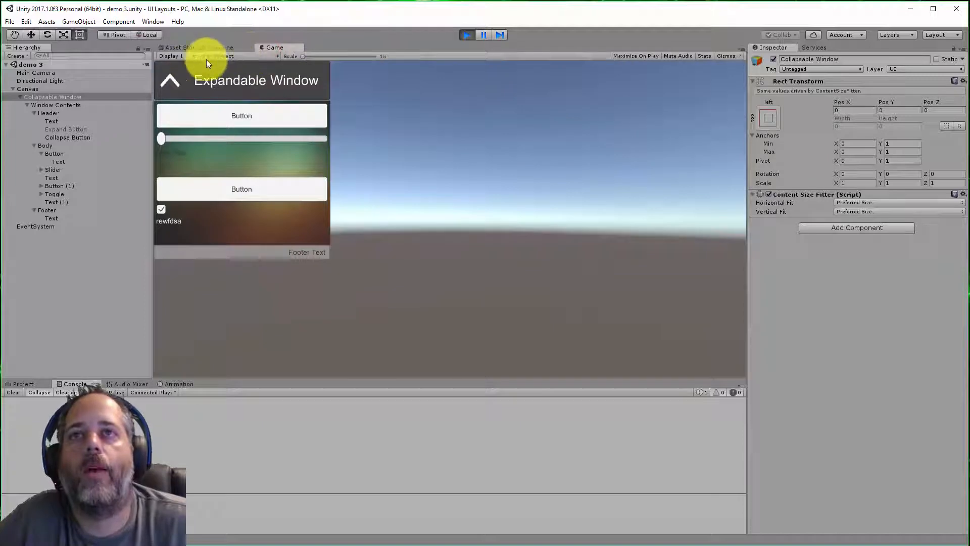
pyautogui.click(169, 83)
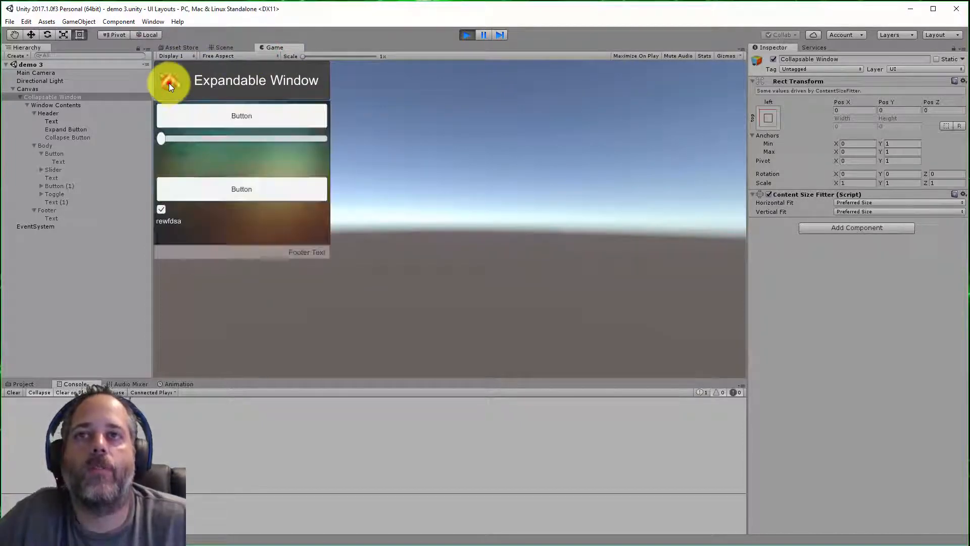
pyautogui.click(254, 55)
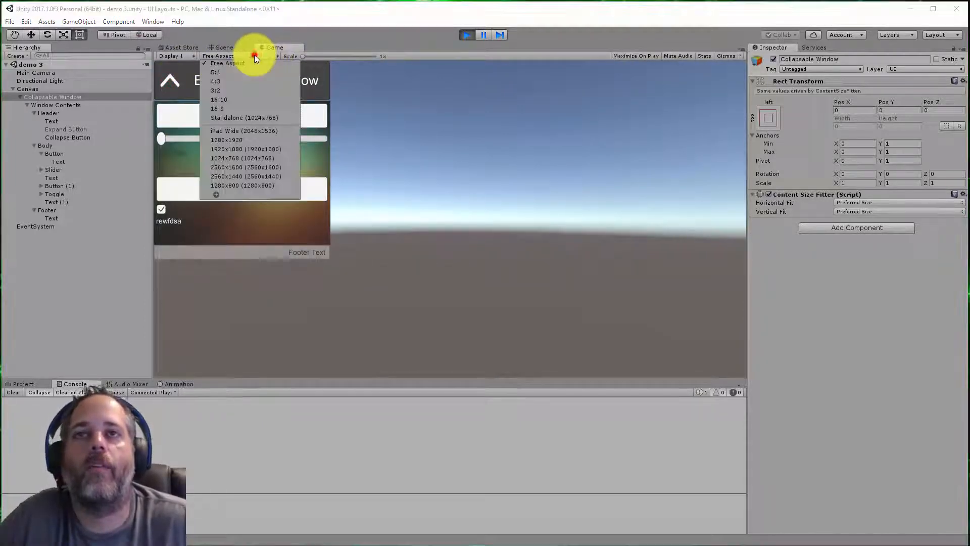
pyautogui.click(245, 140)
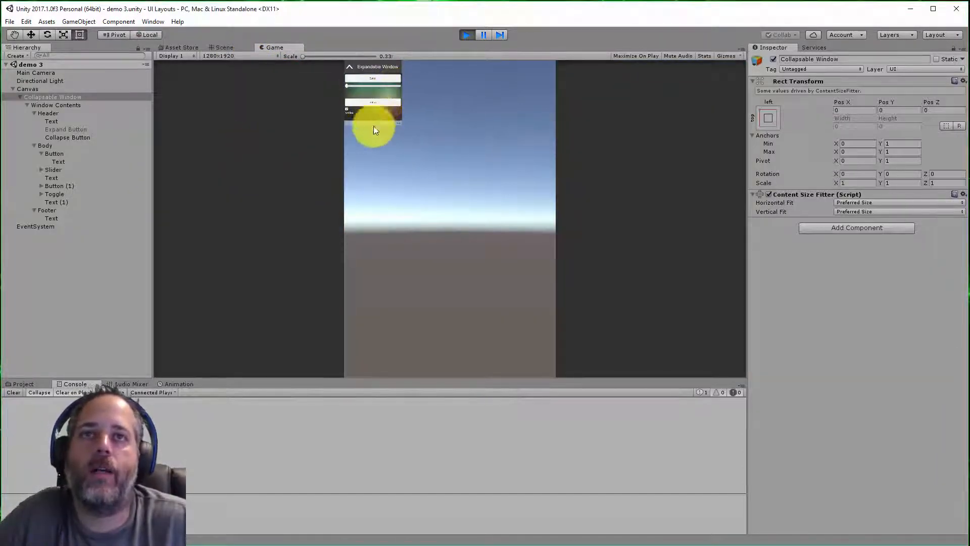
pyautogui.click(226, 55)
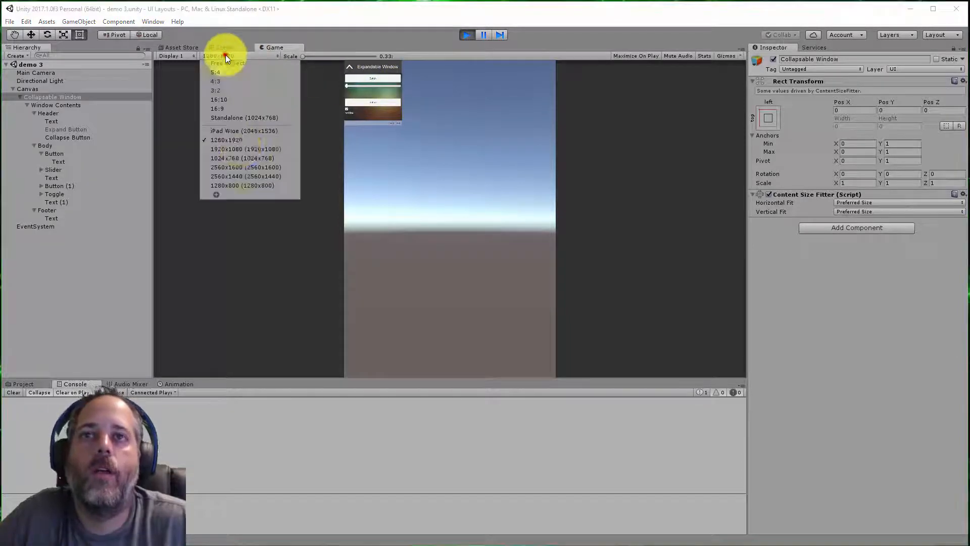
pyautogui.click(246, 177)
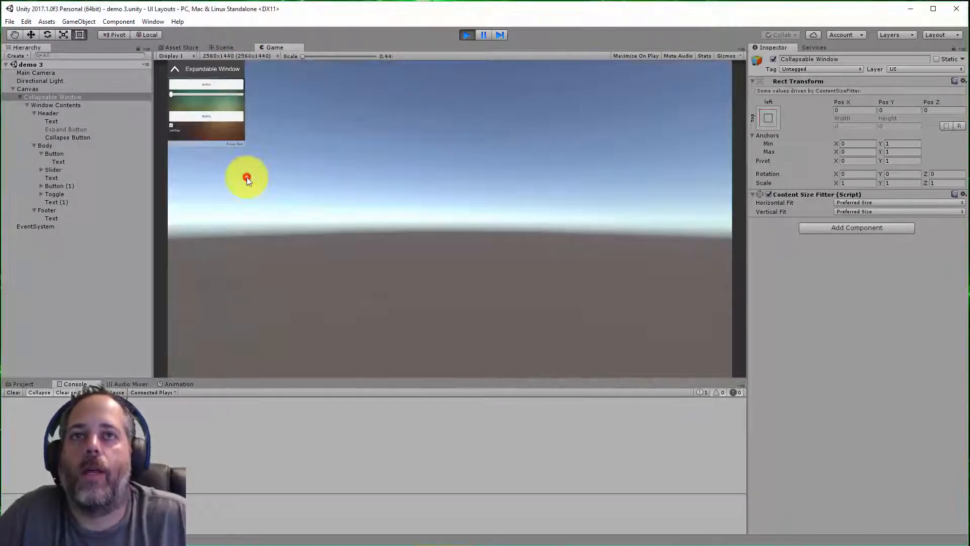
pyautogui.click(241, 55)
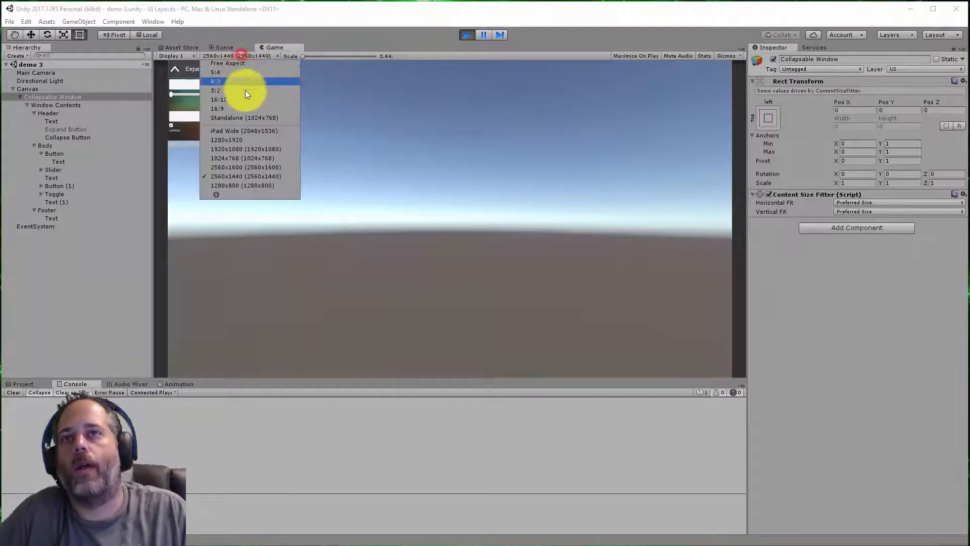
pyautogui.click(237, 158)
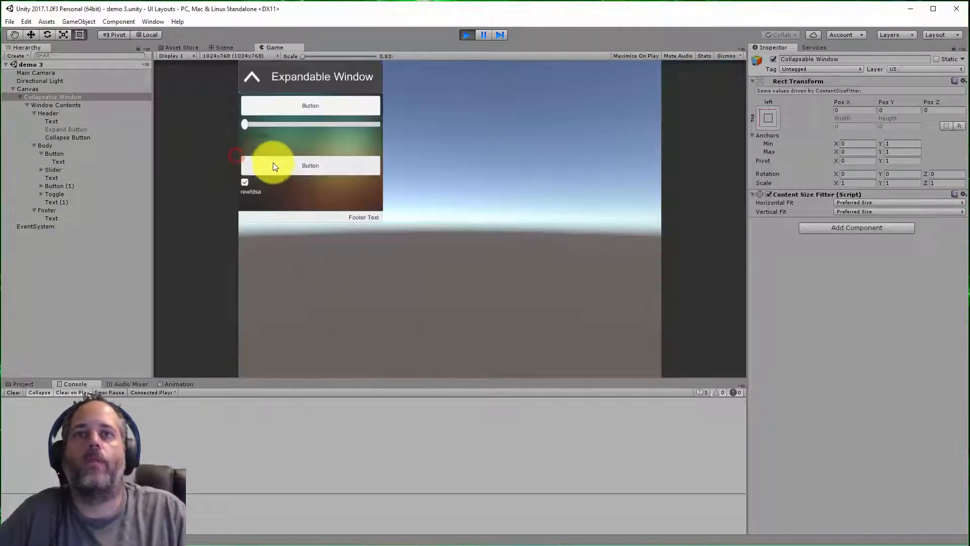
# Step: Toggle the header arrow both ways at 1024x768 and slide the Body slider's handle back and forth to test it
pyautogui.click(251, 77)
pyautogui.click(251, 77)
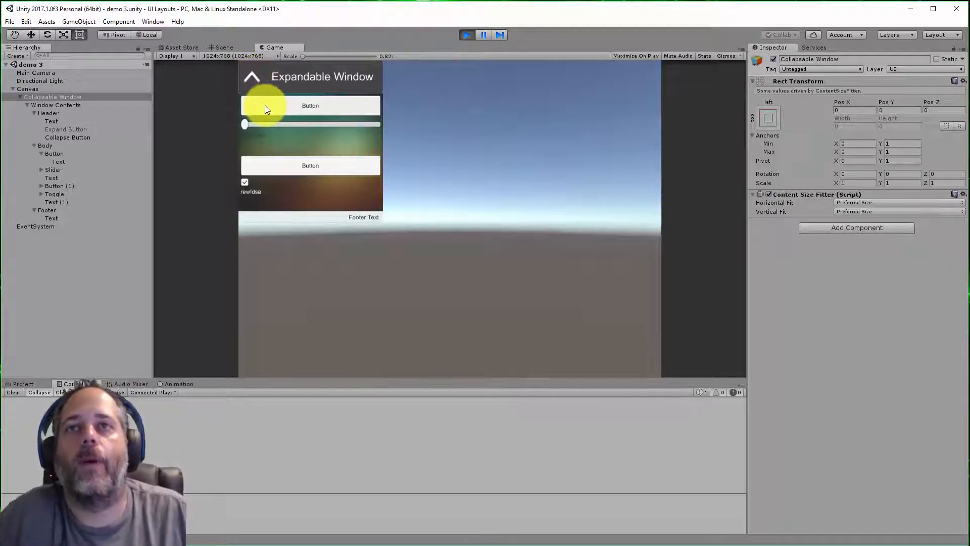
pyautogui.moveTo(266, 123); pyautogui.dragTo(236, 124)
pyautogui.moveTo(300, 128); pyautogui.dragTo(256, 128)
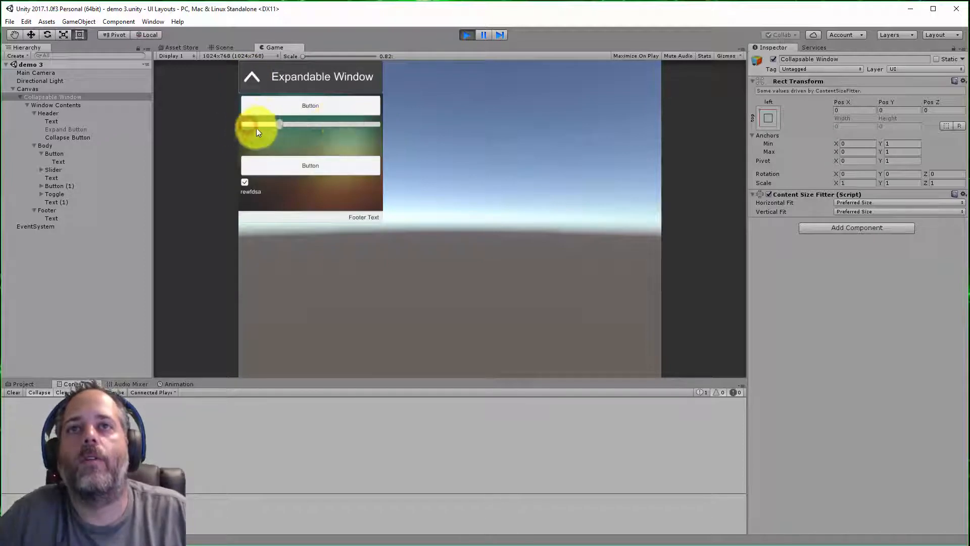